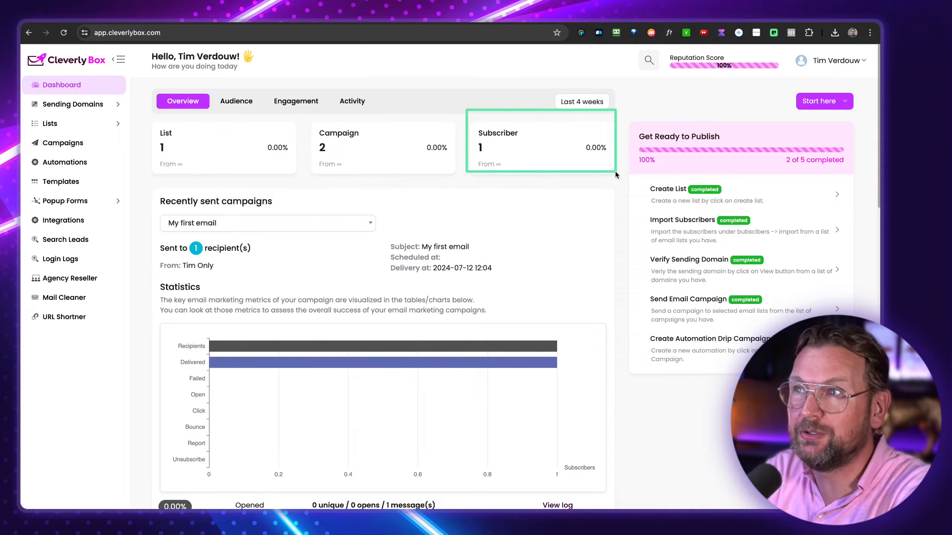
- Browse the dashboard's four-week audience, engagement and activity statistics, then return to the overview
click(581, 104)
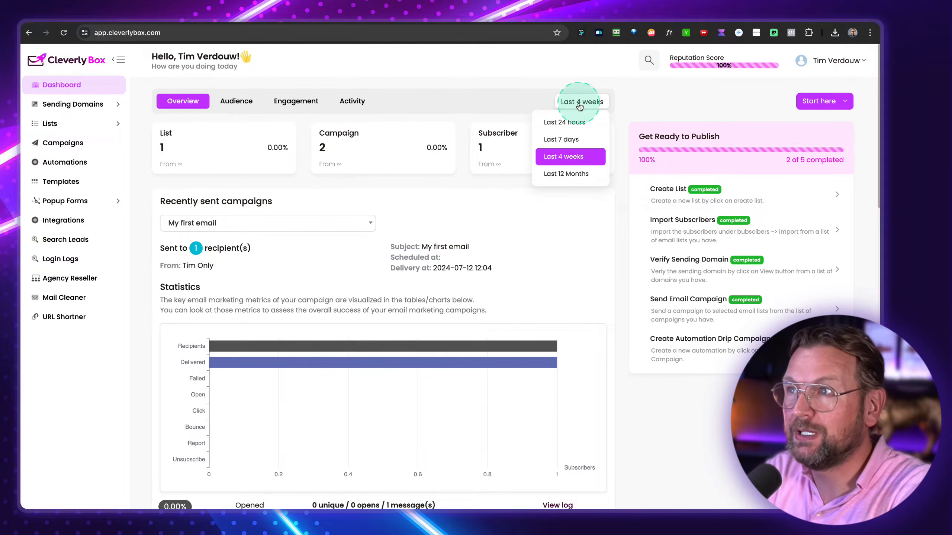
click(218, 93)
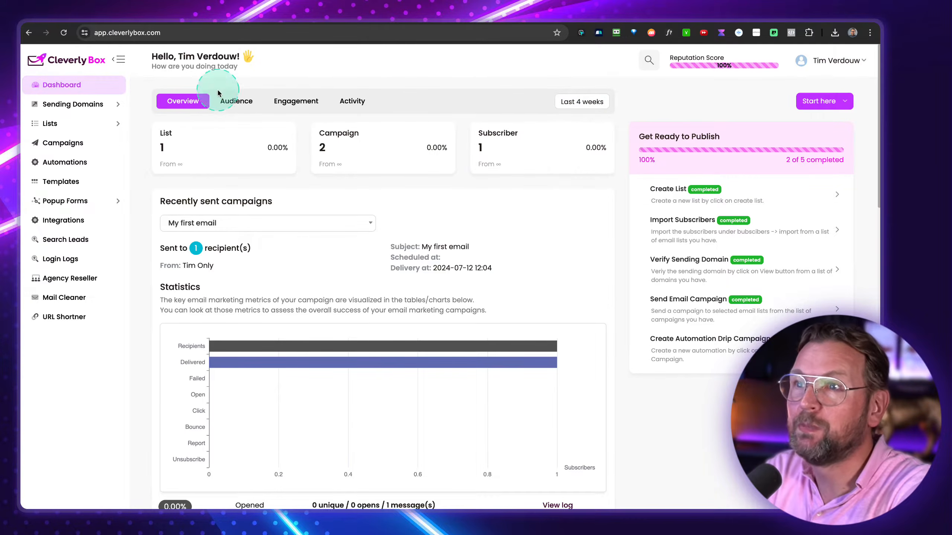
click(235, 99)
click(306, 102)
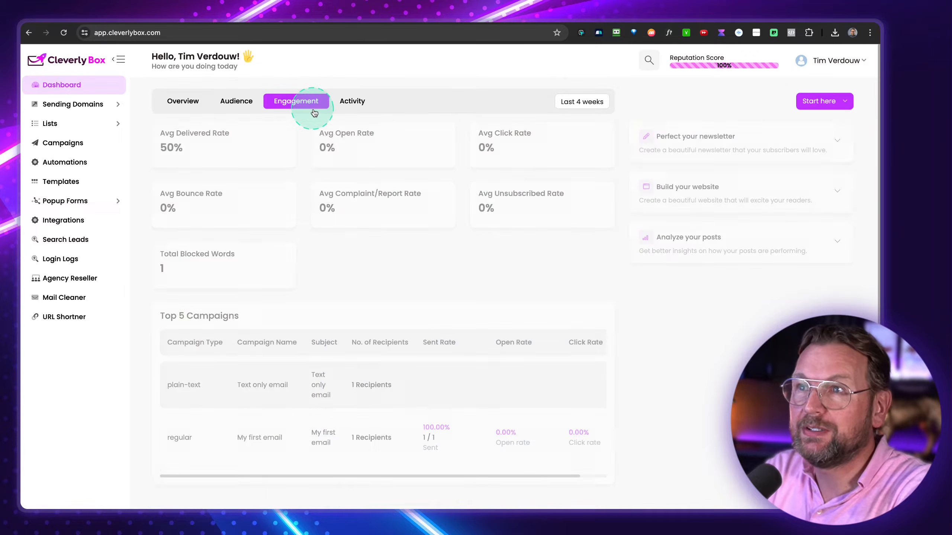
click(351, 103)
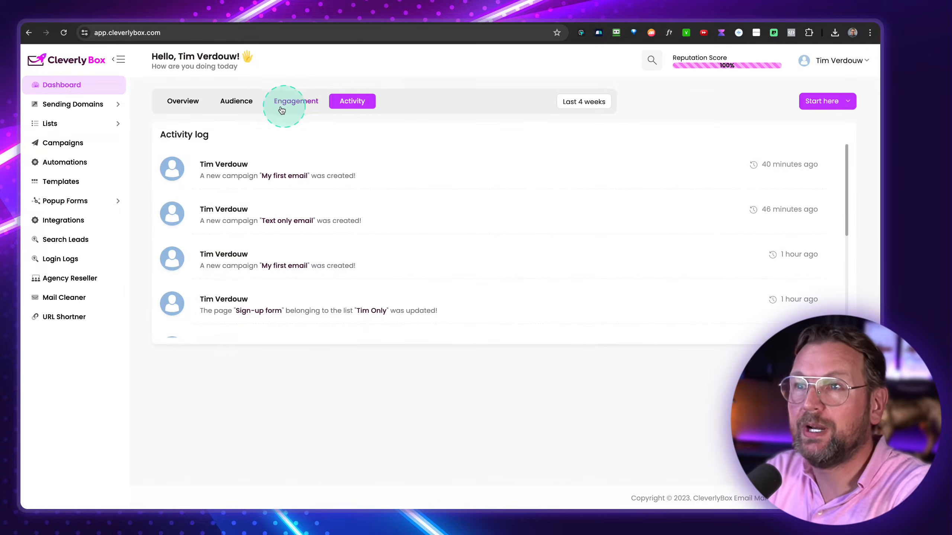
click(189, 103)
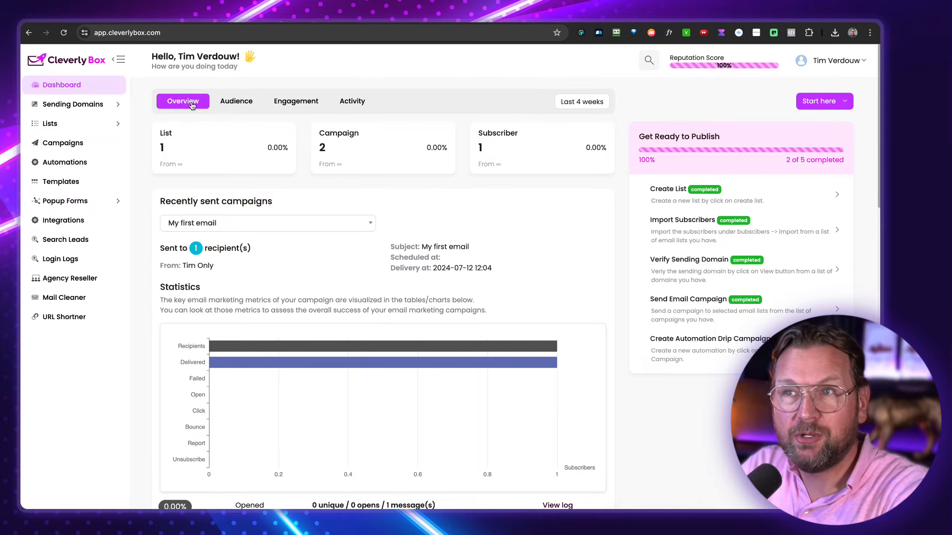
click(142, 97)
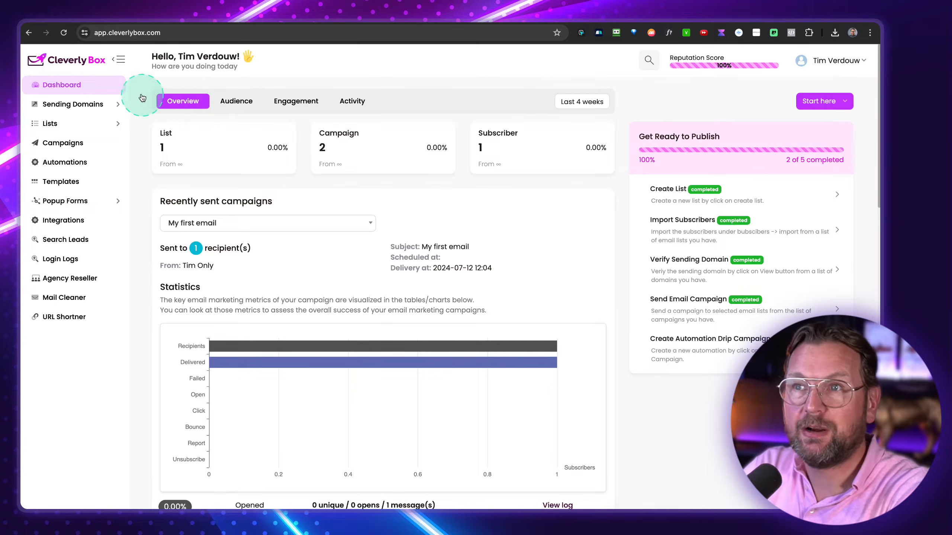
- Review the verified sending domain, then go to the Tracking domains page
click(75, 109)
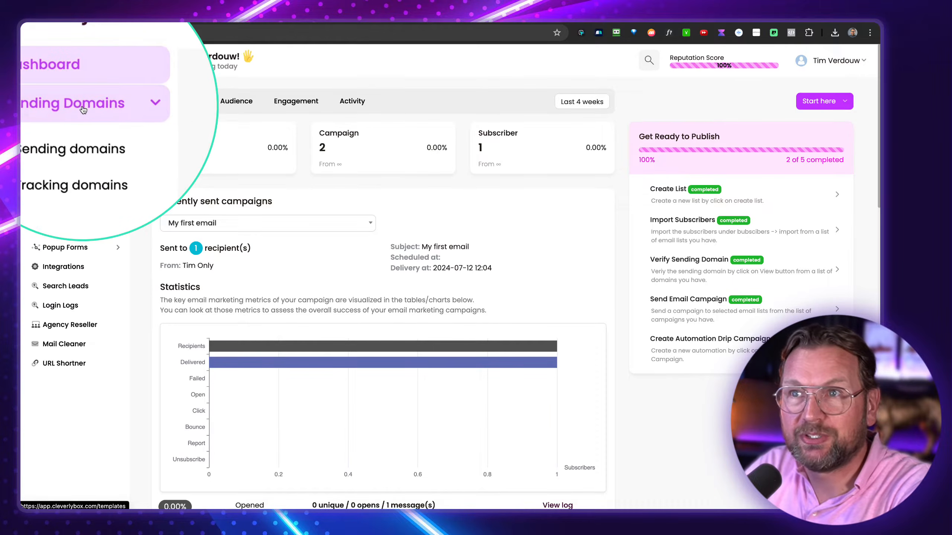
click(76, 134)
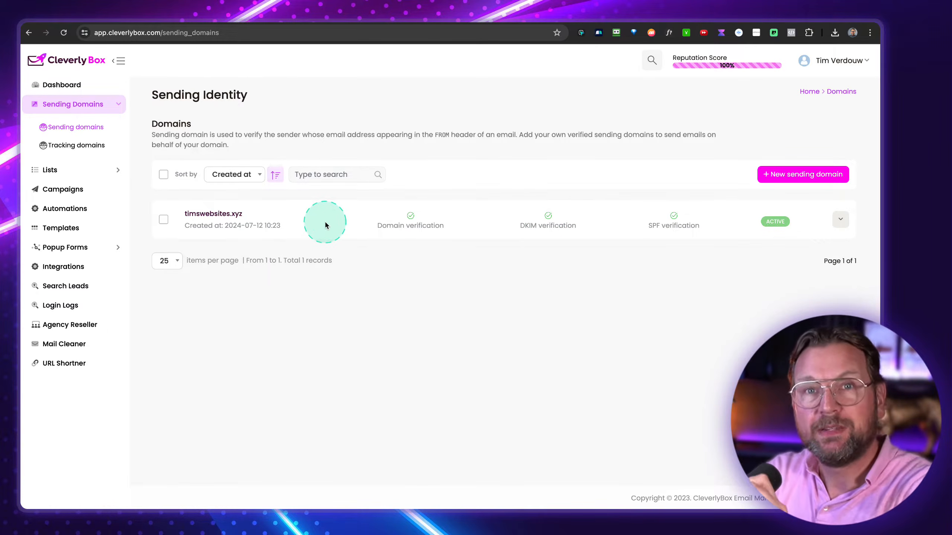
click(60, 151)
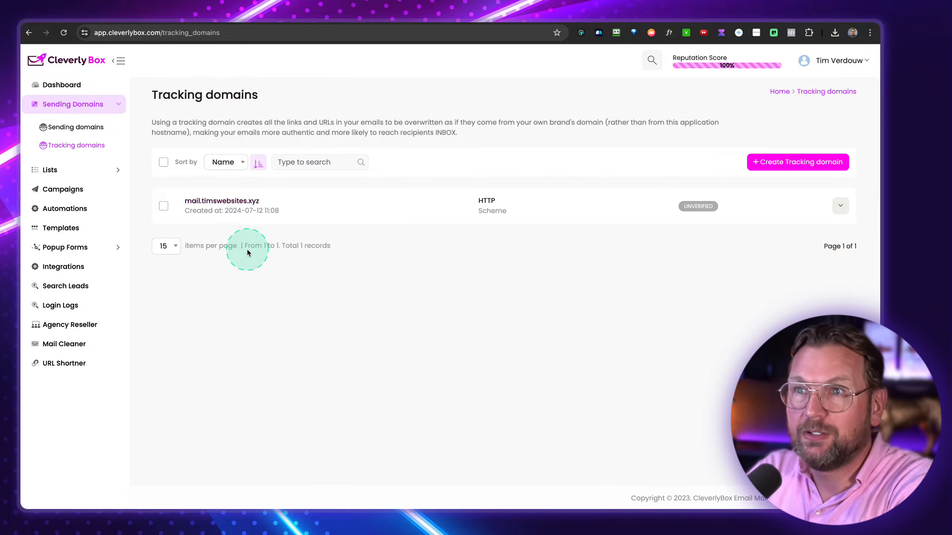
- Go to My lists to see the single 'Tim Only' list
click(116, 172)
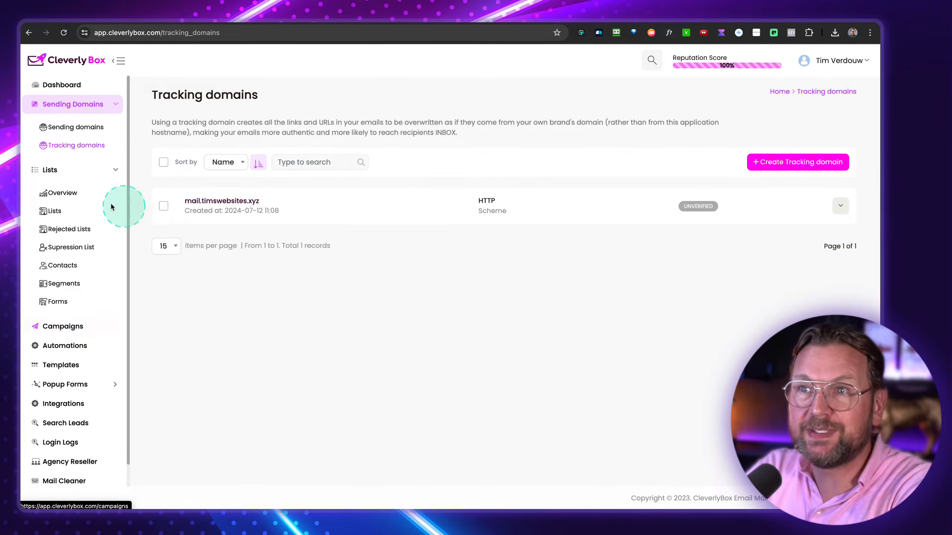
click(55, 216)
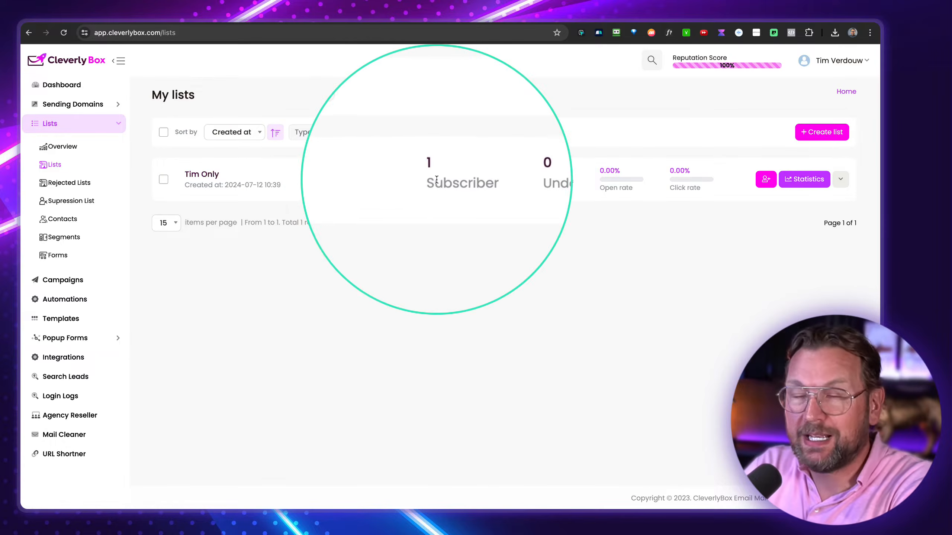
- Start a new list and look over the empty Create list form, ready at its Name field
click(811, 137)
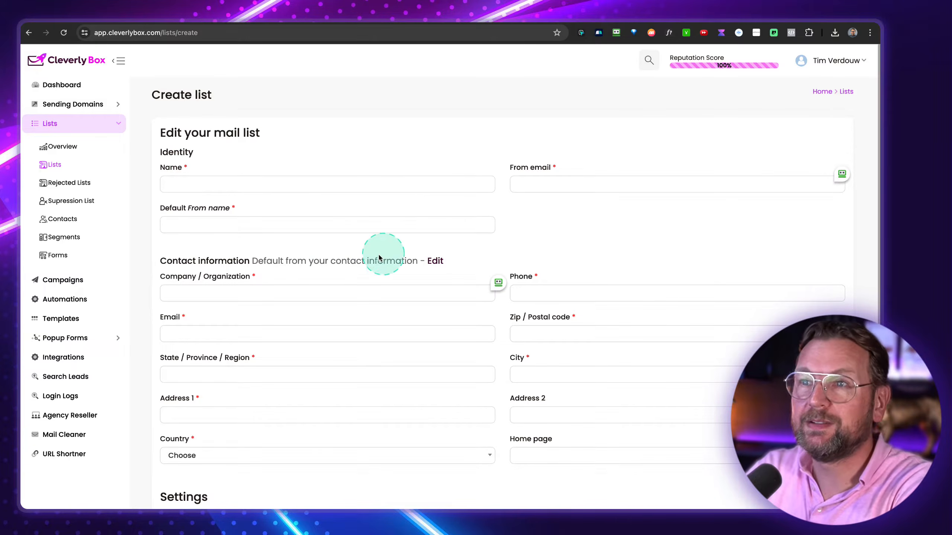
click(249, 183)
scroll(250, 183, down, 3)
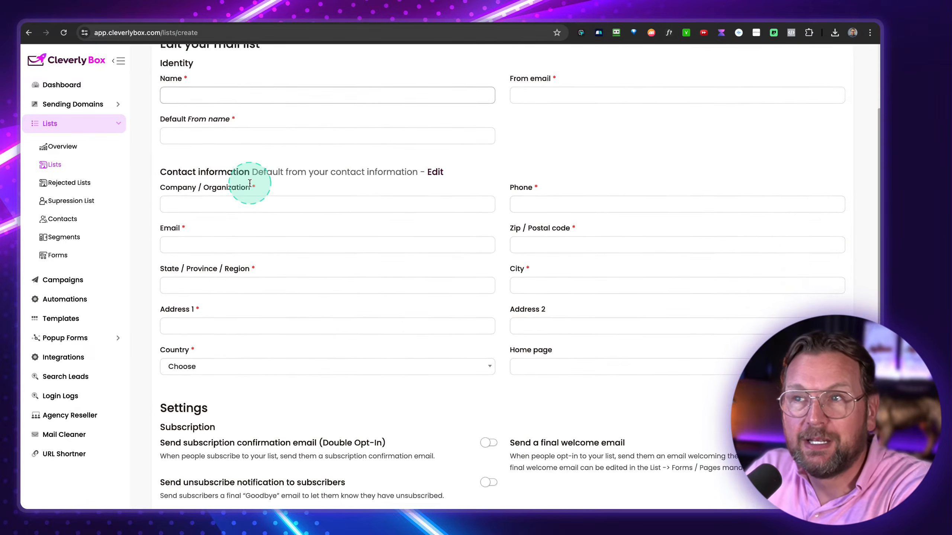
scroll(249, 183, down, 1)
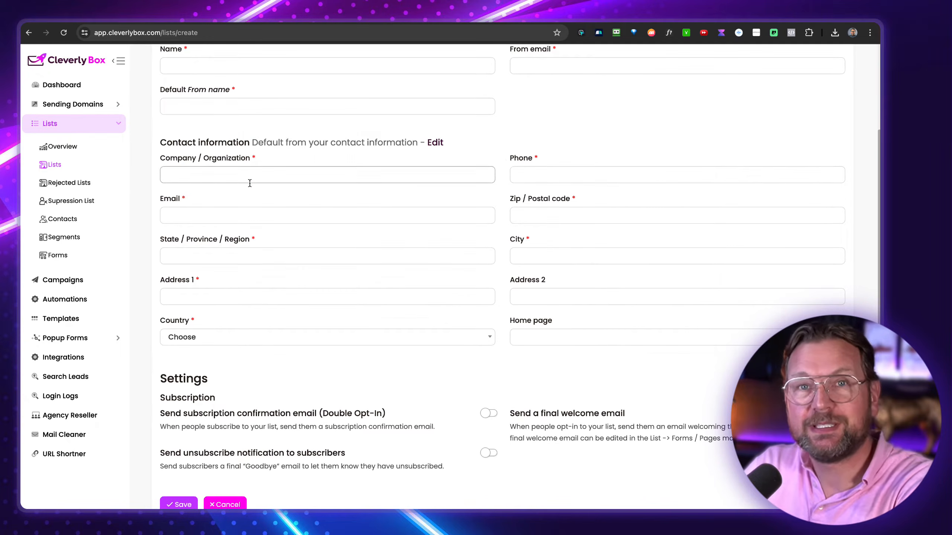
scroll(250, 183, up, 4)
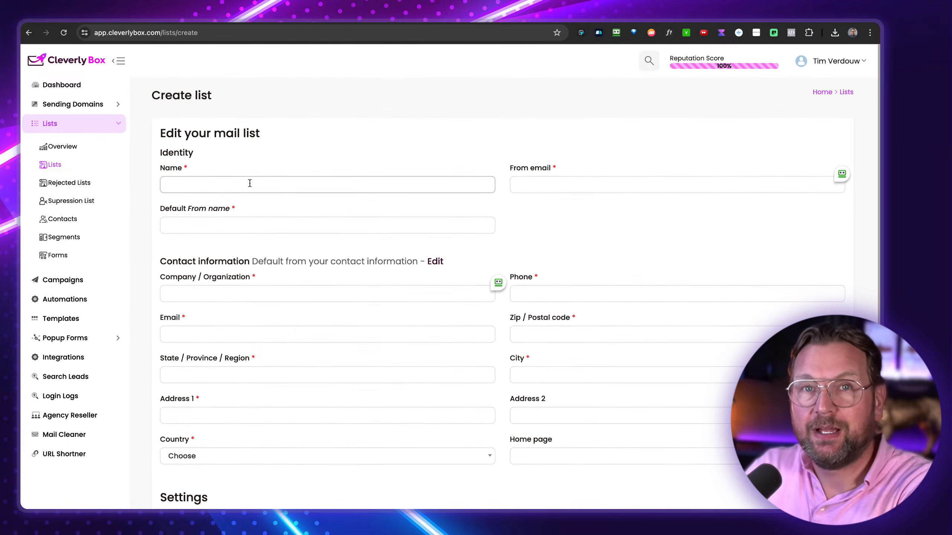
click(272, 170)
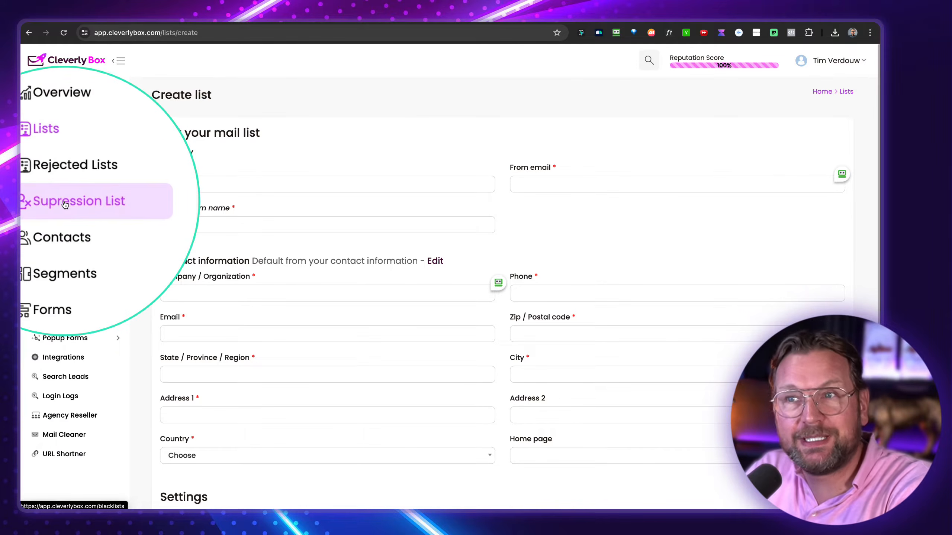
- Check the 'Tim Only' contacts and new-subscriber form, then go to Subscribers > Import CSV
click(61, 221)
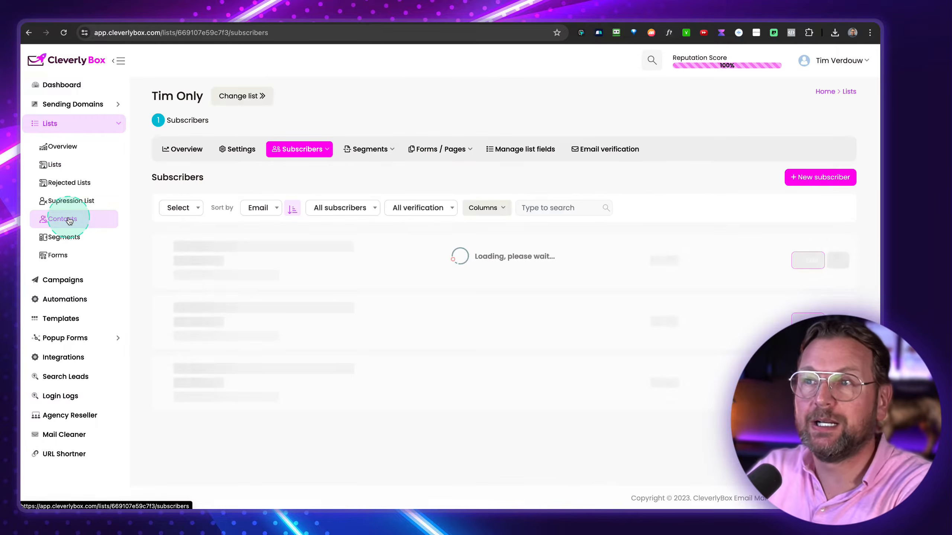
click(812, 181)
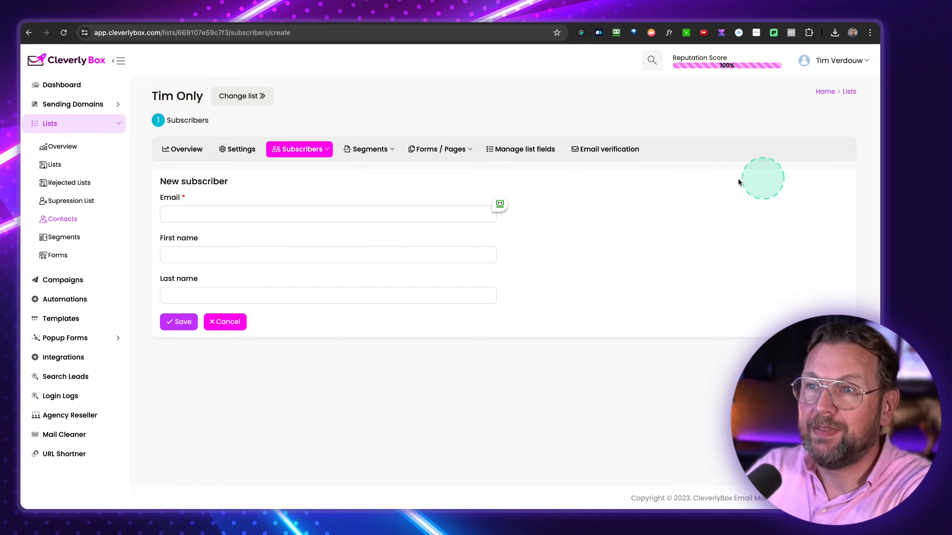
click(219, 222)
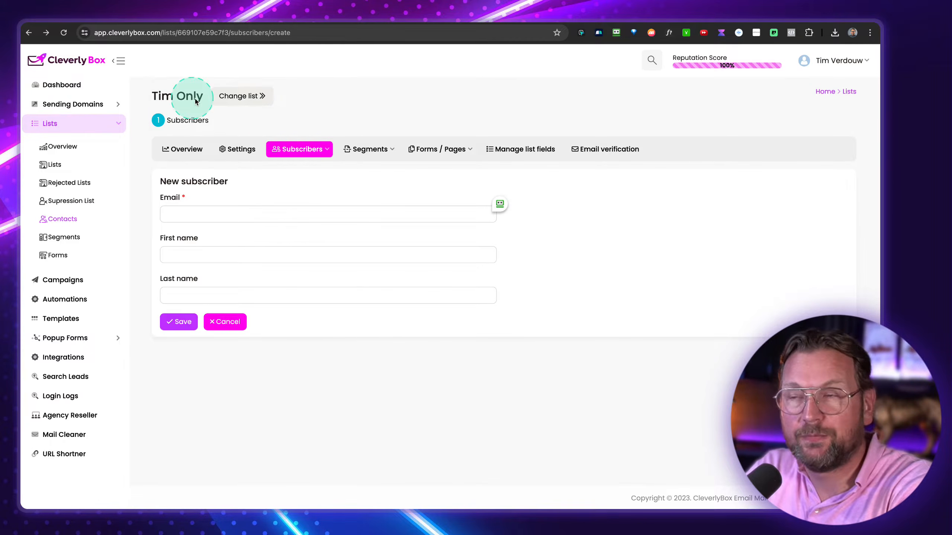
click(309, 151)
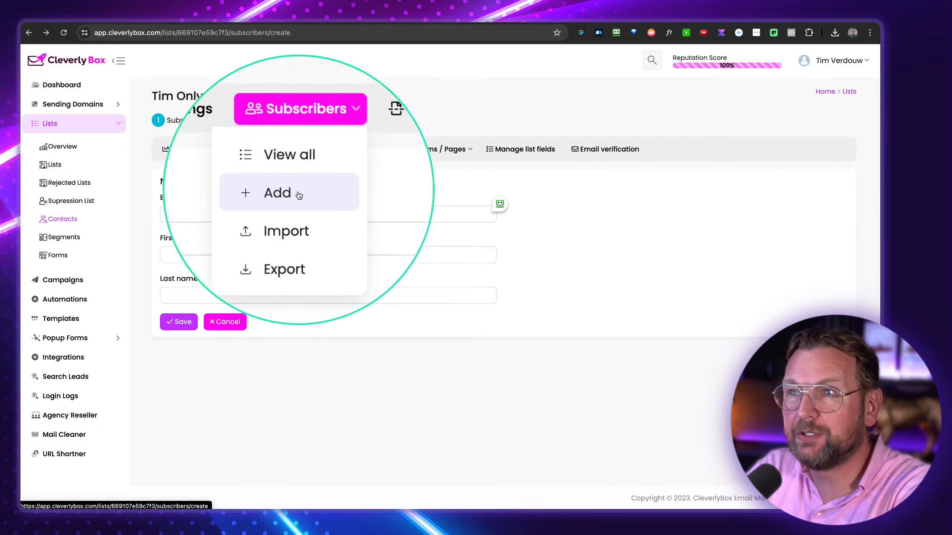
click(289, 213)
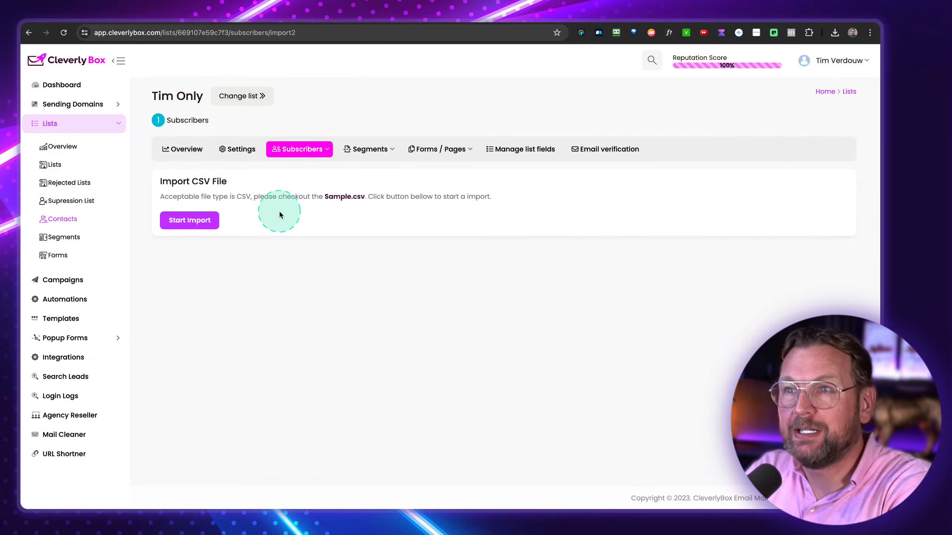
- Start a new segment named Test for 'Tim Only', matching All conditions, and add a condition
click(371, 149)
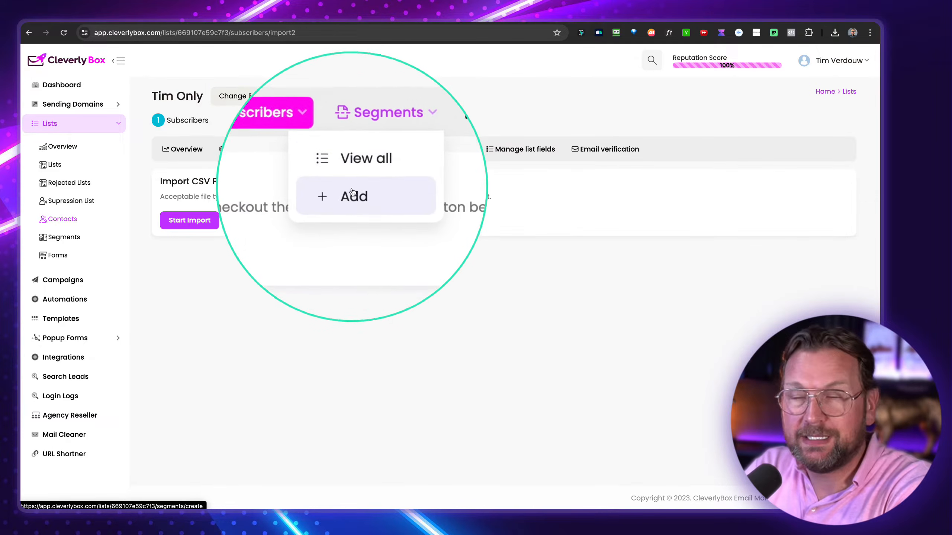
click(352, 195)
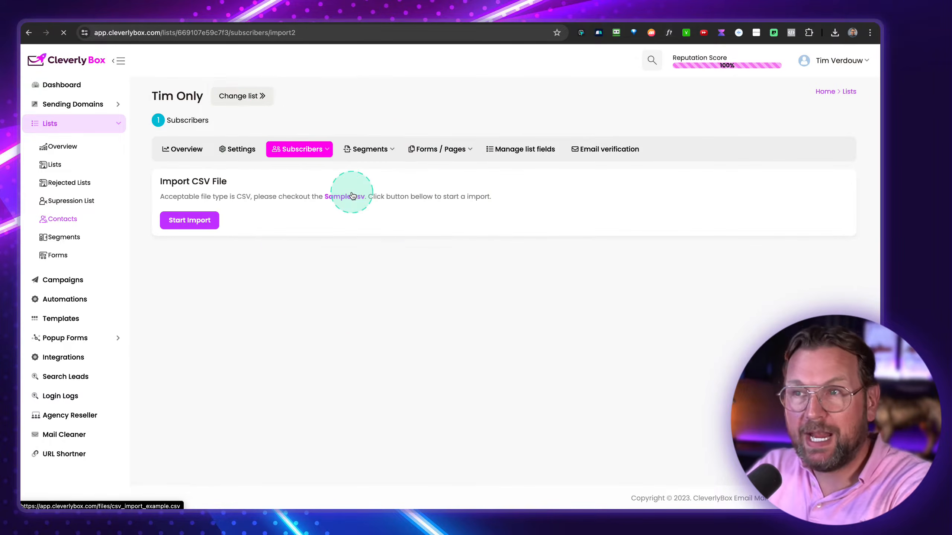
click(247, 217)
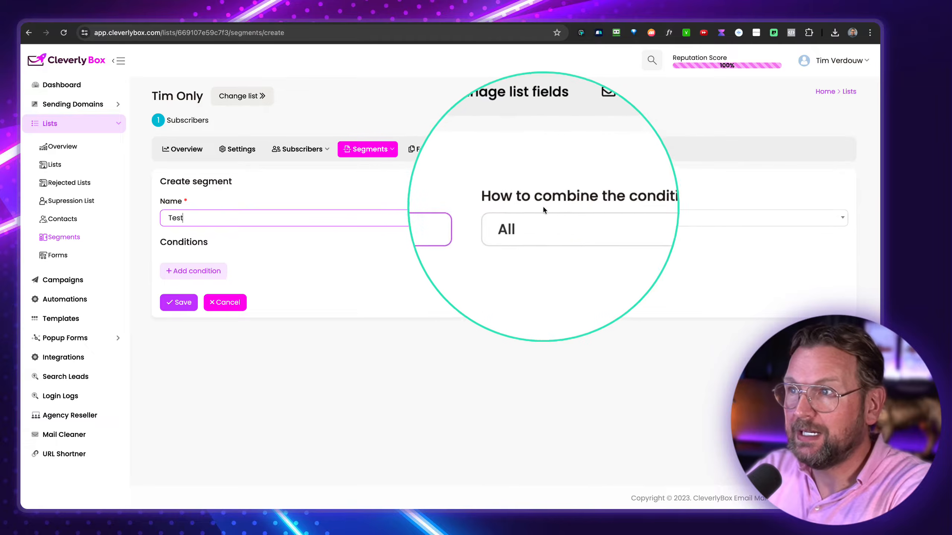
click(580, 212)
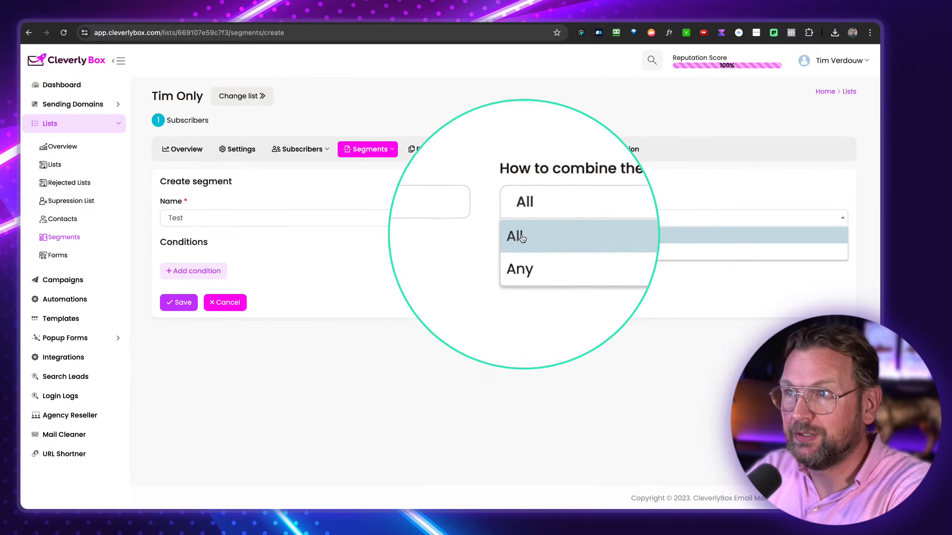
click(452, 242)
click(191, 271)
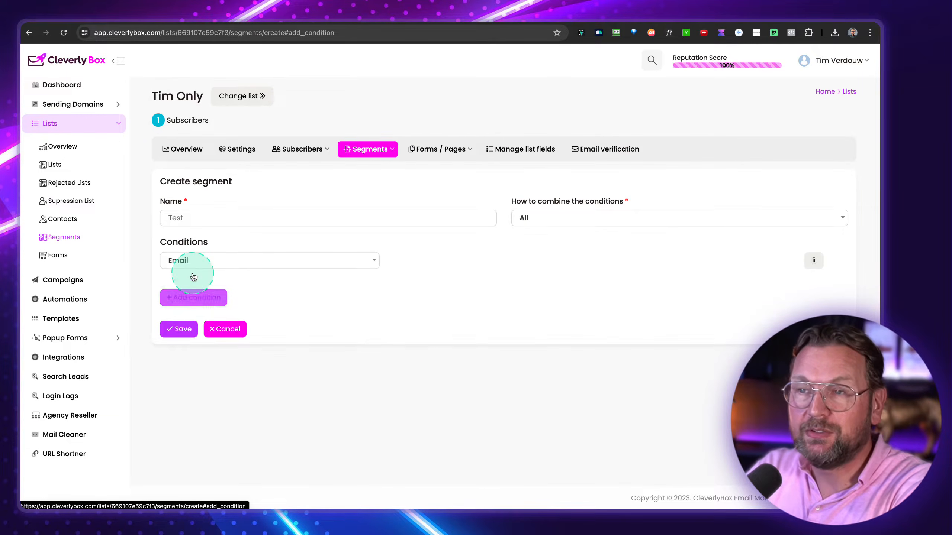
- Make the condition test Last email open with the Greater than (days) operator
click(232, 262)
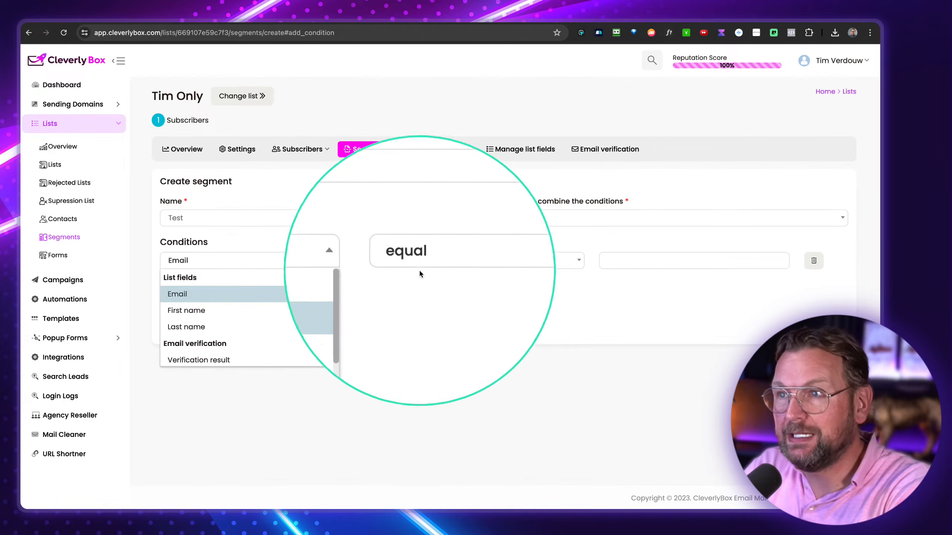
scroll(260, 338, down, 3)
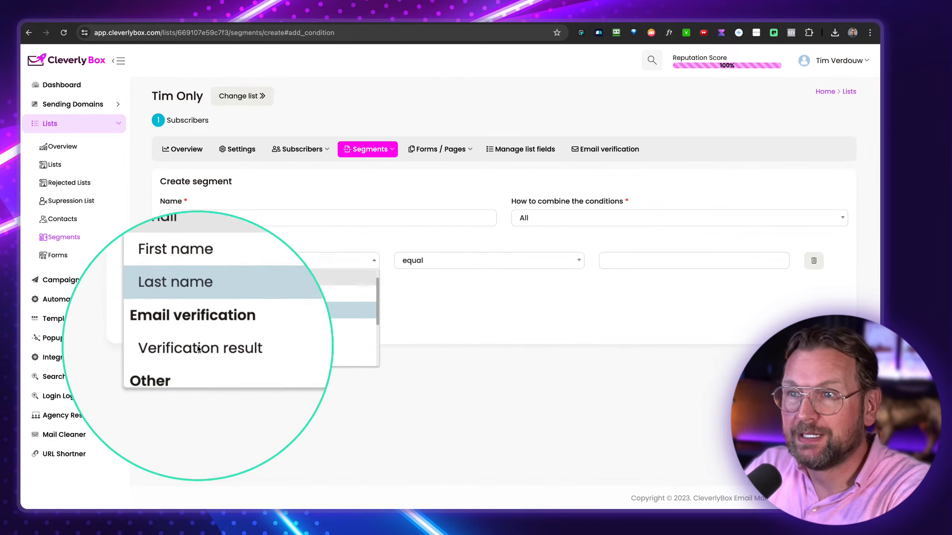
click(178, 326)
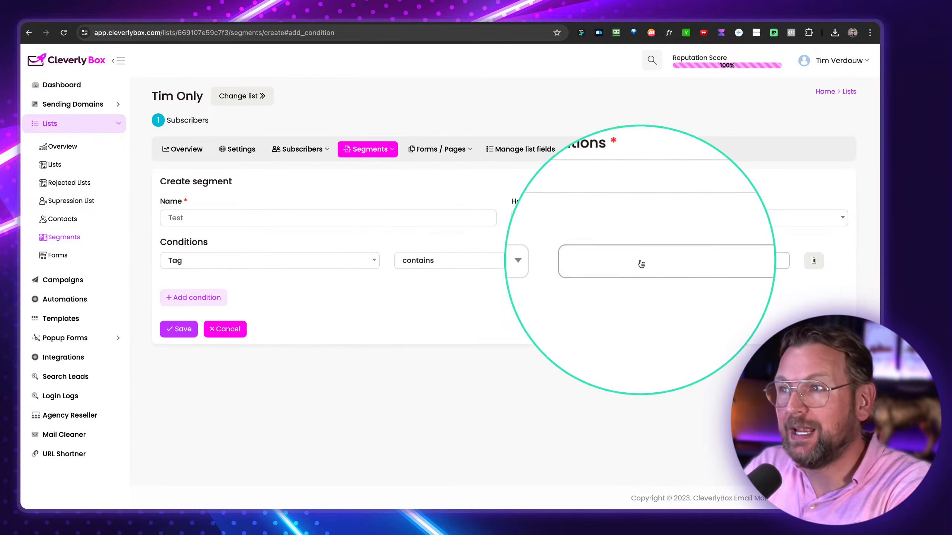
click(641, 264)
click(259, 266)
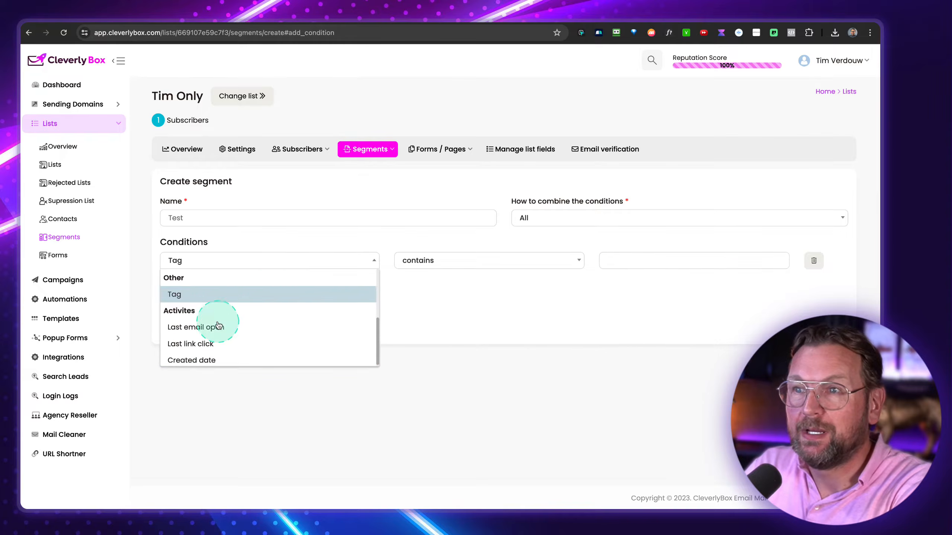
click(198, 326)
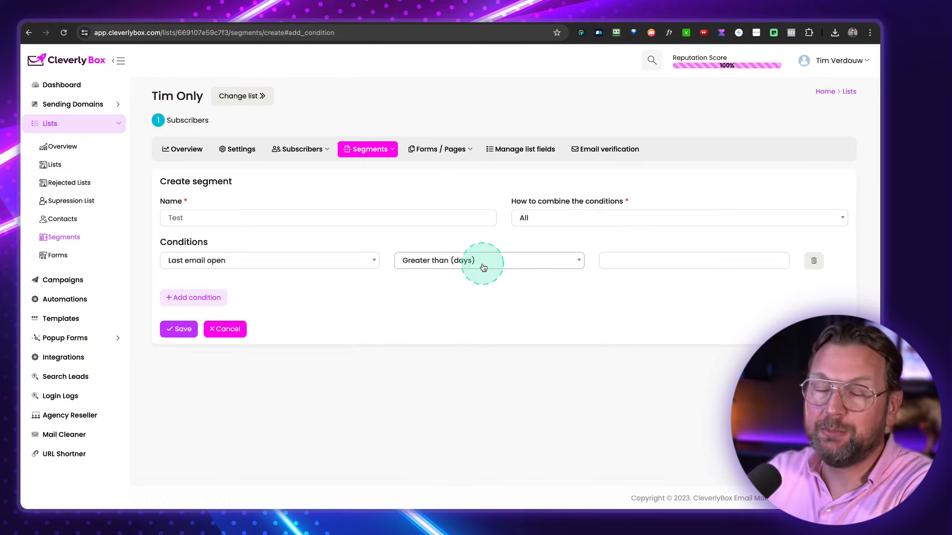
click(277, 263)
click(538, 270)
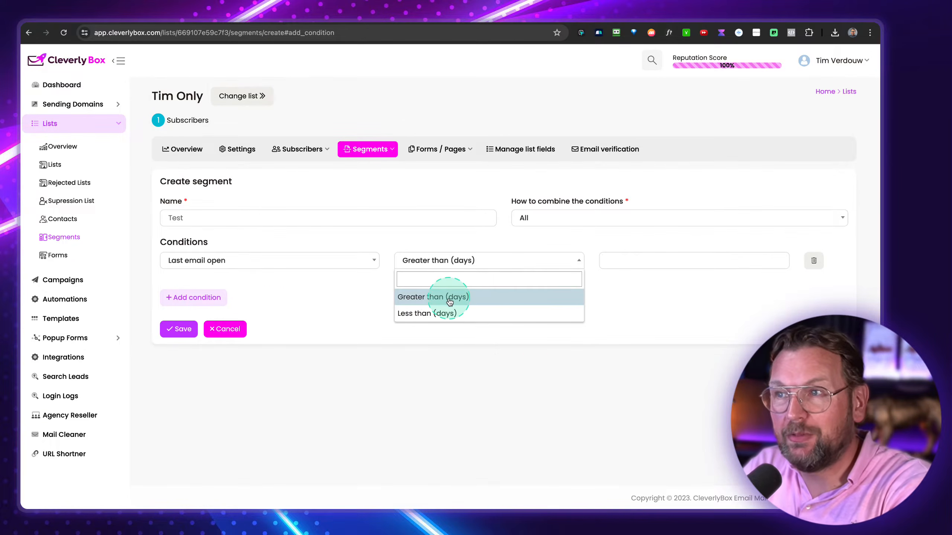
click(325, 289)
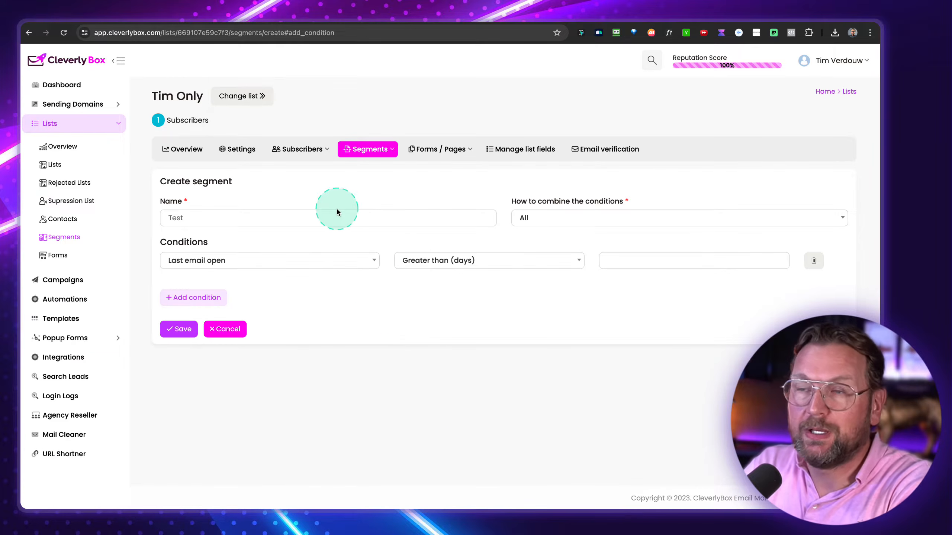
- Review the list's sign-up form and its subscriber preview
click(434, 152)
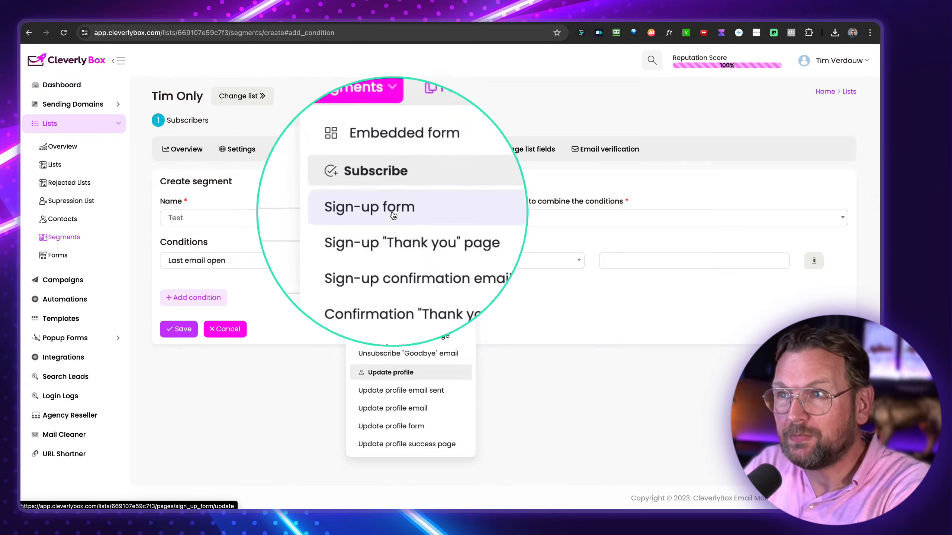
click(387, 226)
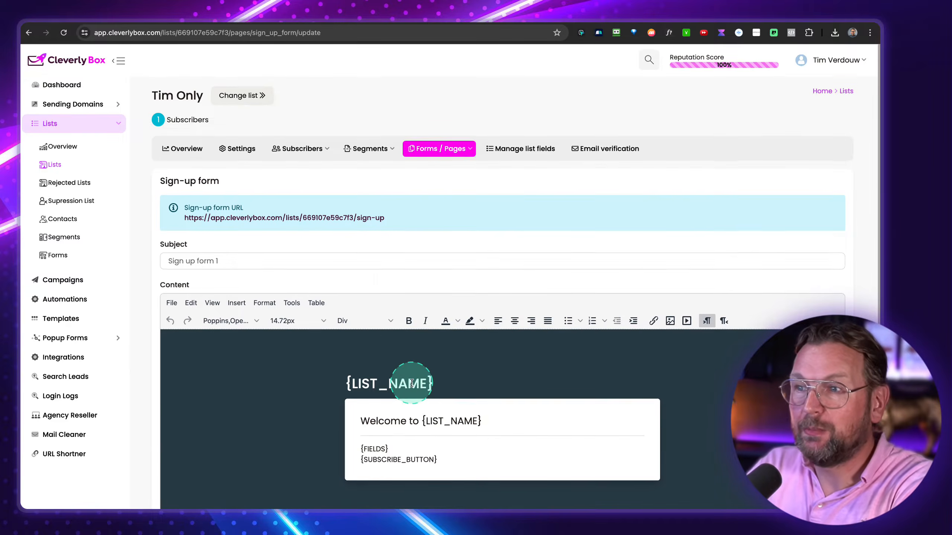
scroll(411, 383, down, 3)
scroll(386, 368, down, 3)
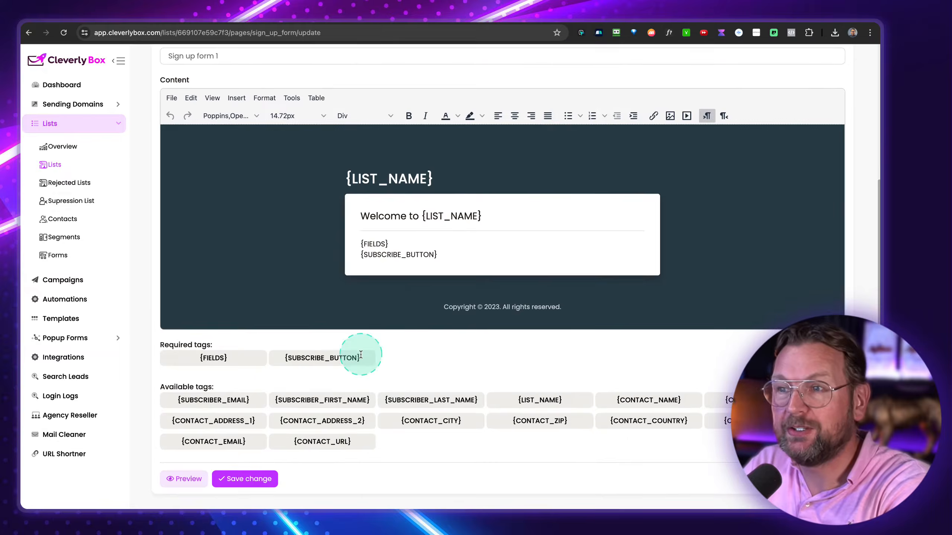
scroll(489, 250, down, 1)
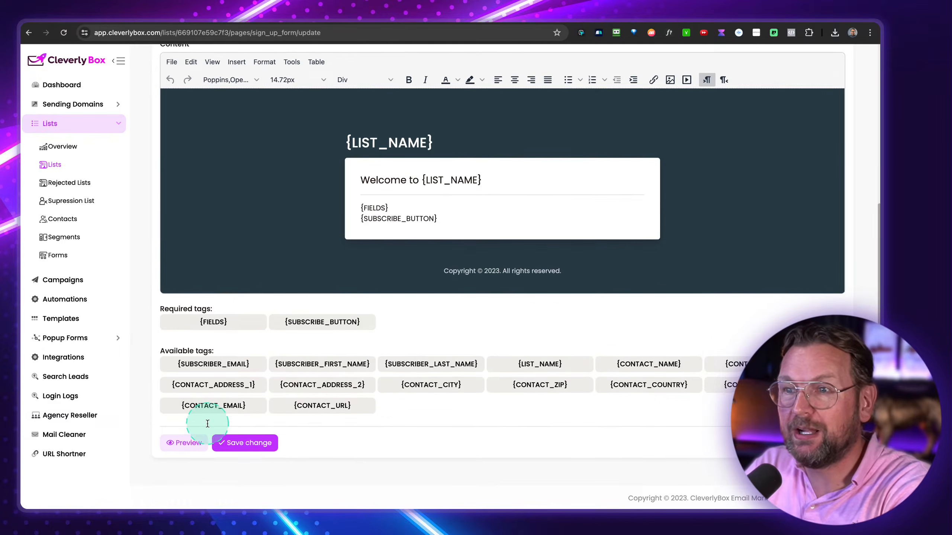
click(187, 442)
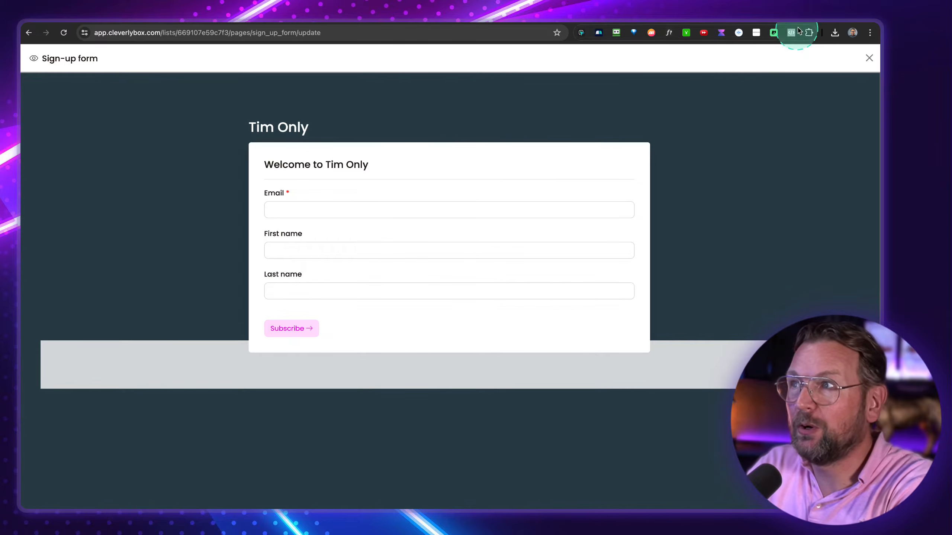
click(869, 58)
scroll(449, 191, up, 5)
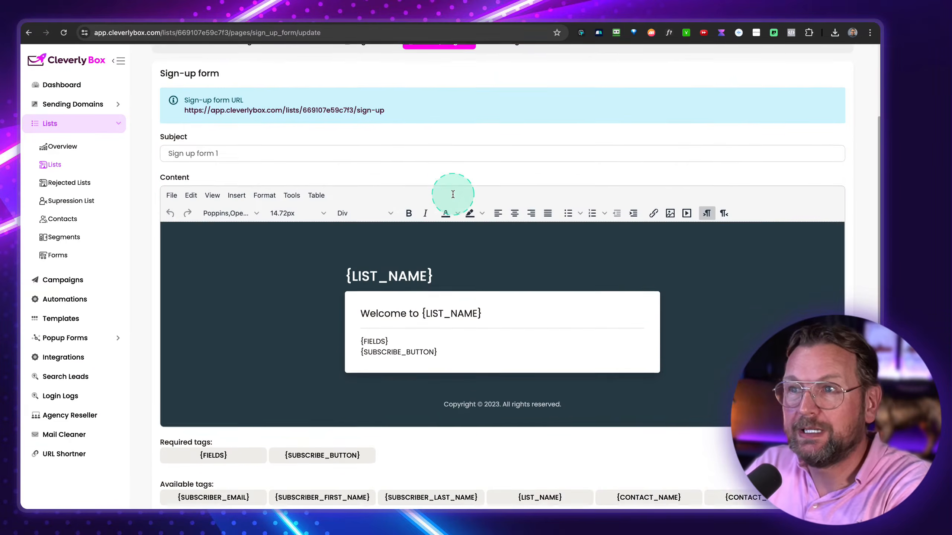
scroll(461, 186, up, 2)
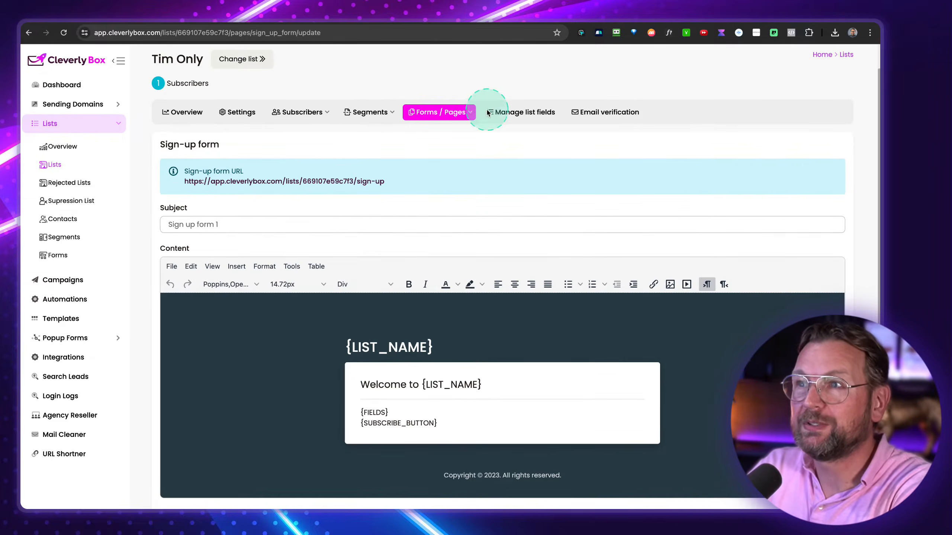
- Go to the Manage list fields page for 'Tim Only'
click(466, 113)
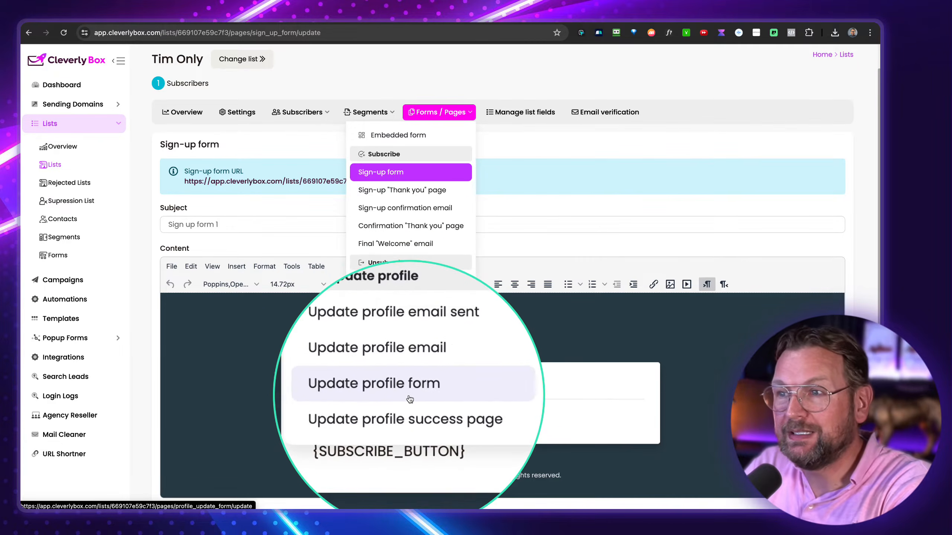
click(580, 238)
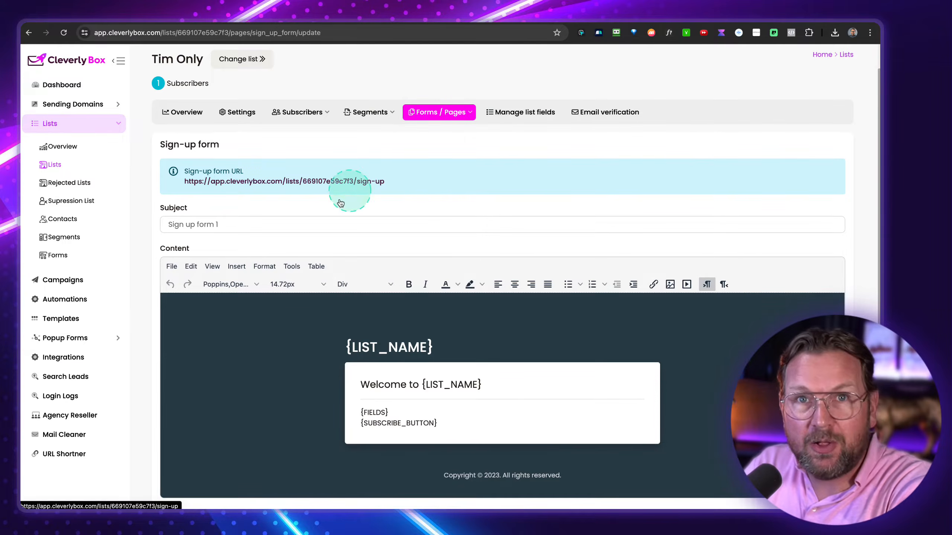
click(525, 112)
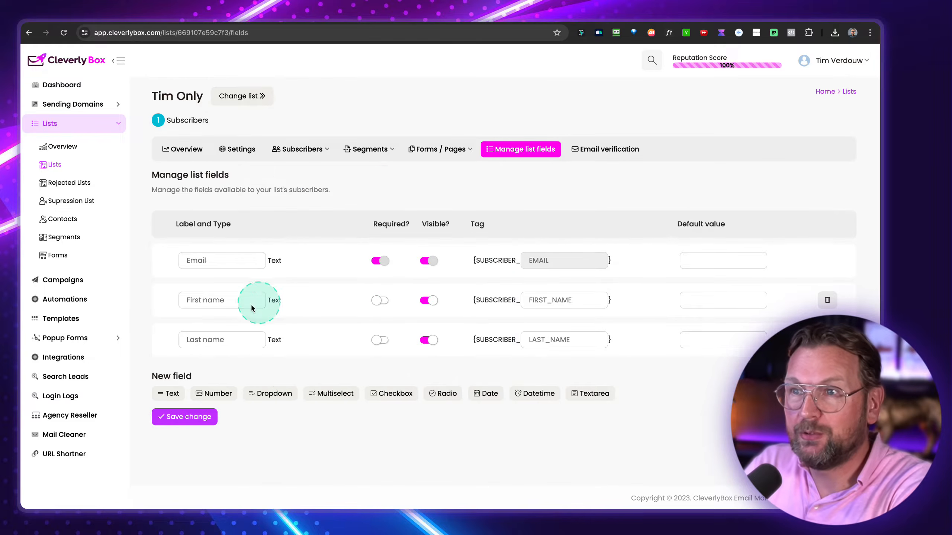
- Make First name required for 'Tim Only', then view its Email verification page
click(381, 301)
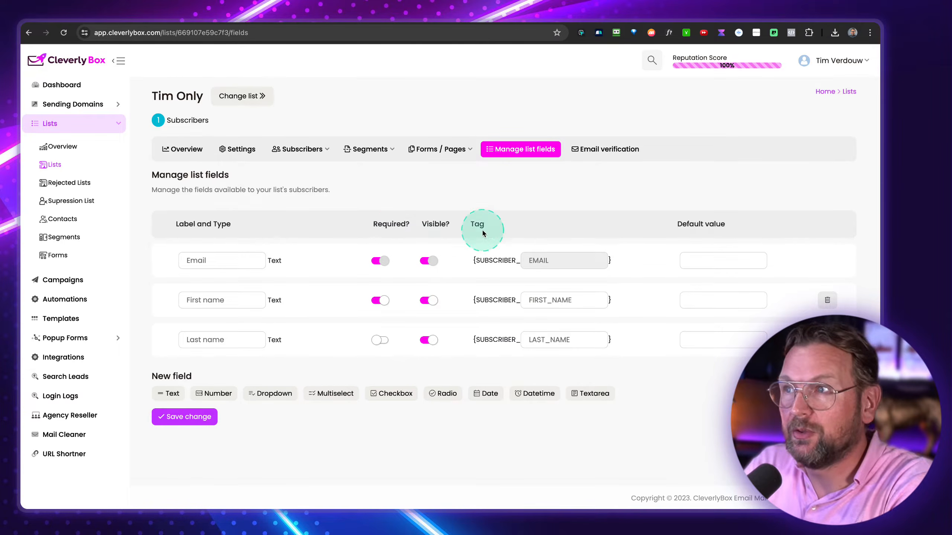
click(615, 150)
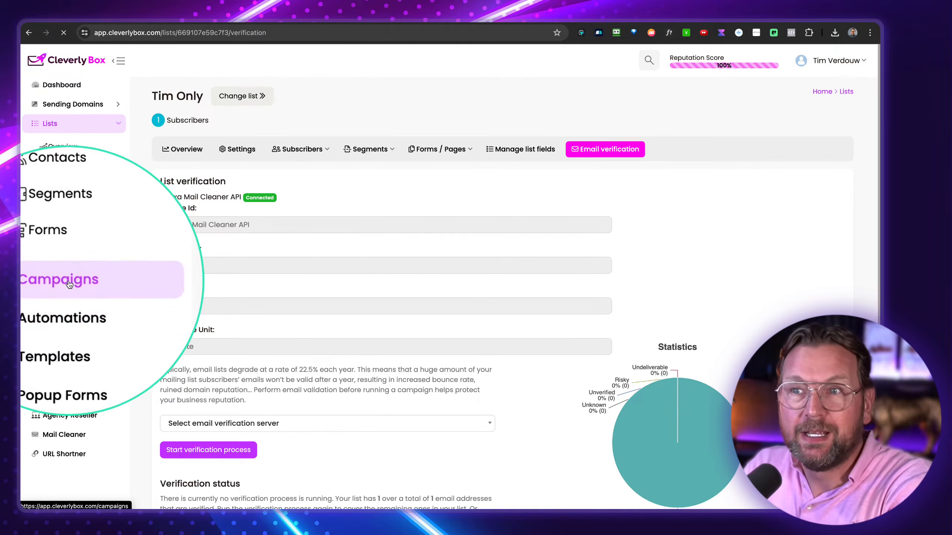
- Create a new Regular campaign from the Campaigns page, landing on its Recipients step
click(69, 284)
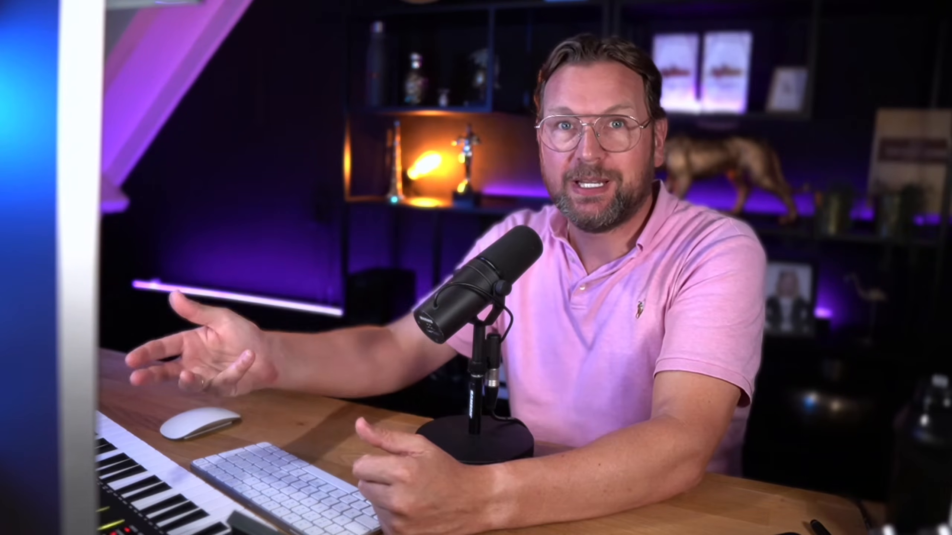
click(69, 283)
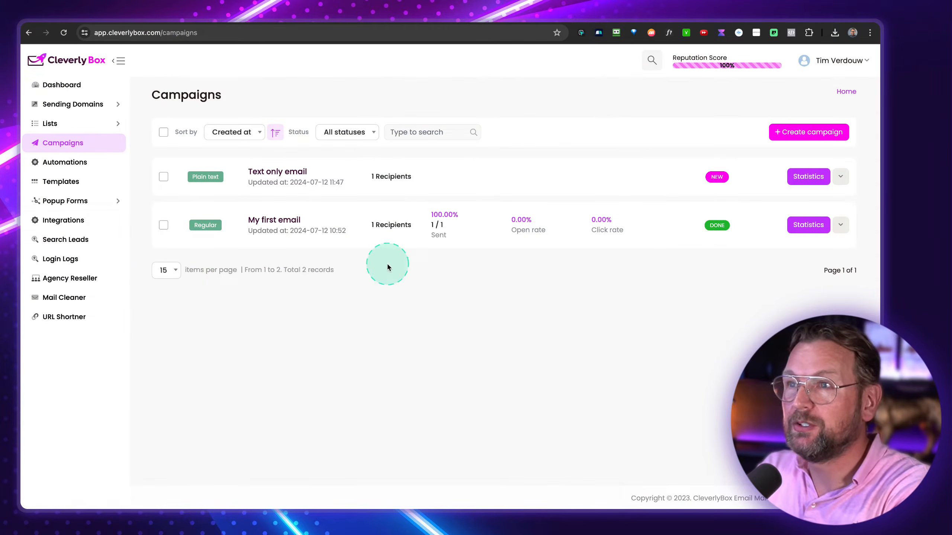
click(815, 135)
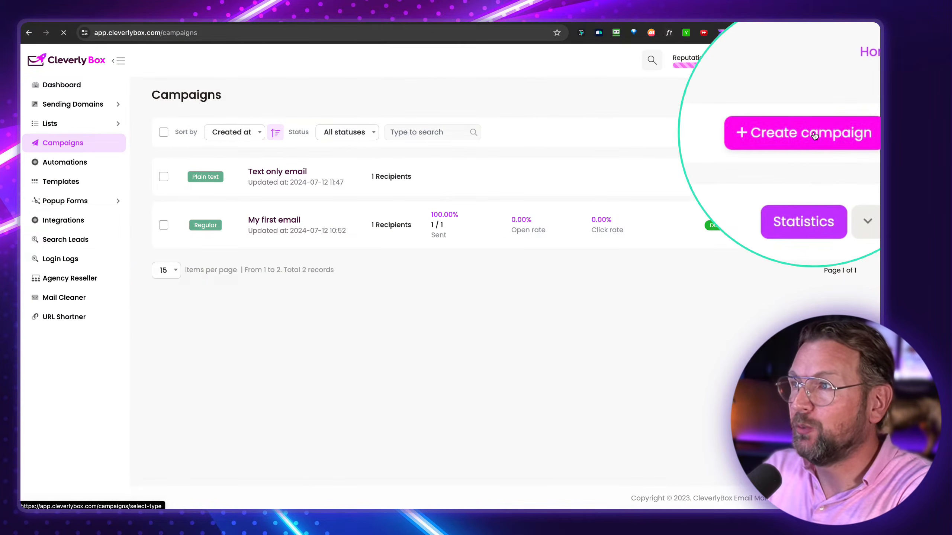
click(802, 136)
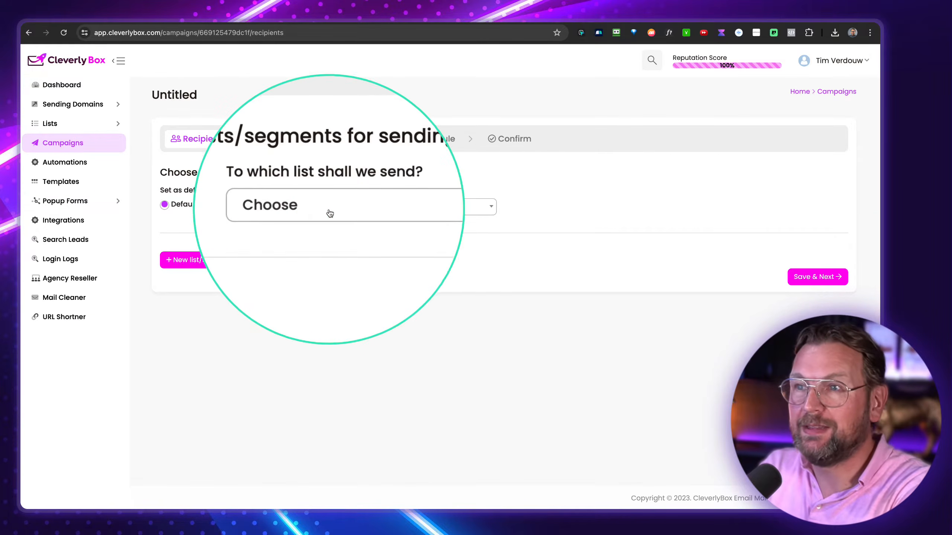
- Send the campaign to the one-subscriber list and continue to Setup
click(328, 209)
click(310, 243)
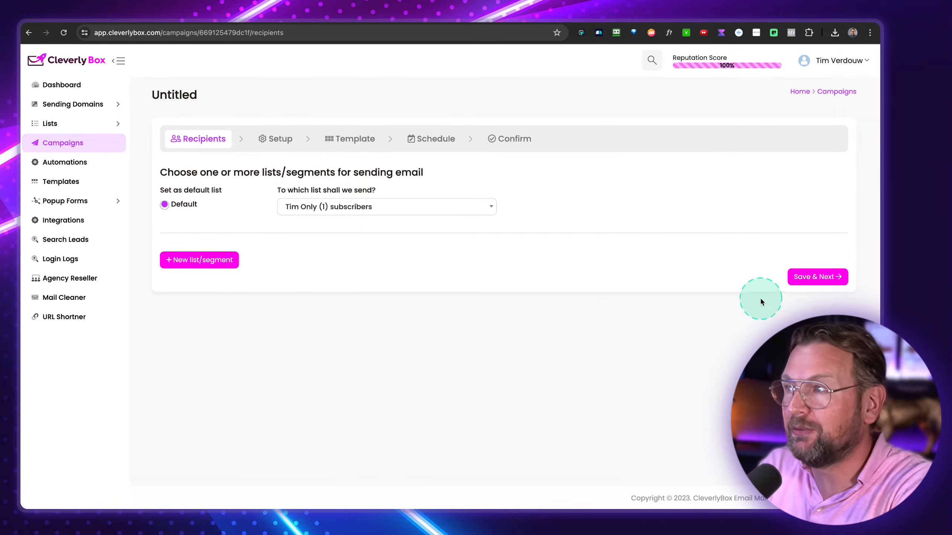
click(814, 278)
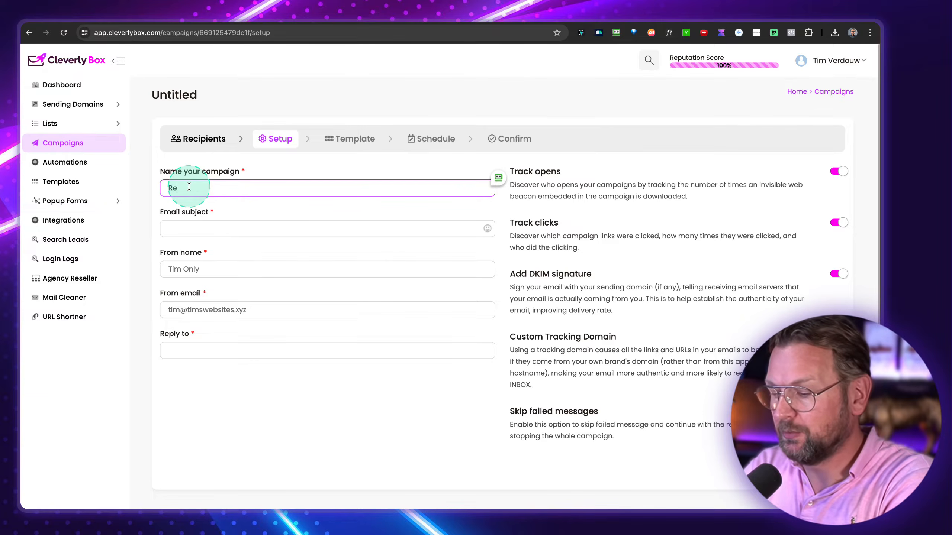
- Name the campaign 'Review campaign' with subject 'Welcome to my cool autoresponder'
click(189, 187)
text(Review campaign)
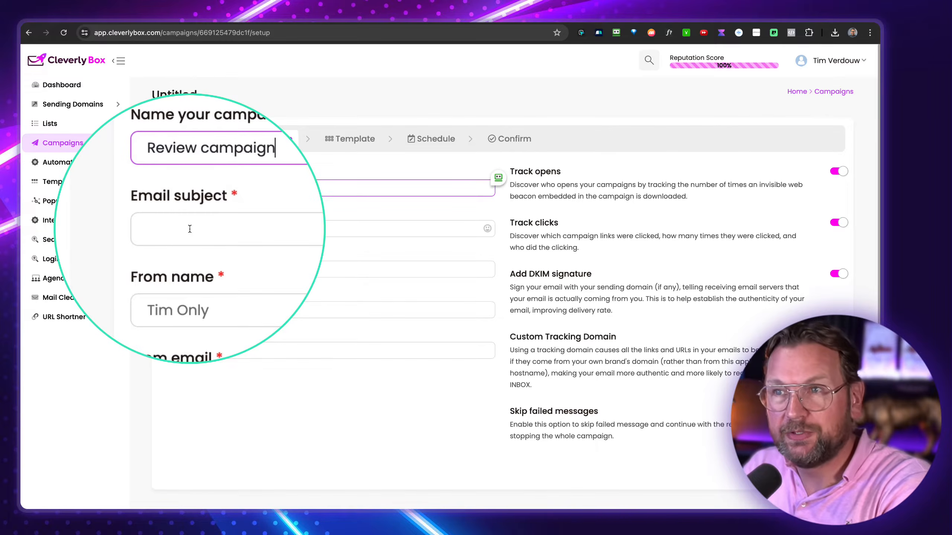
click(190, 229)
text(Welcome to my cool autoresponder)
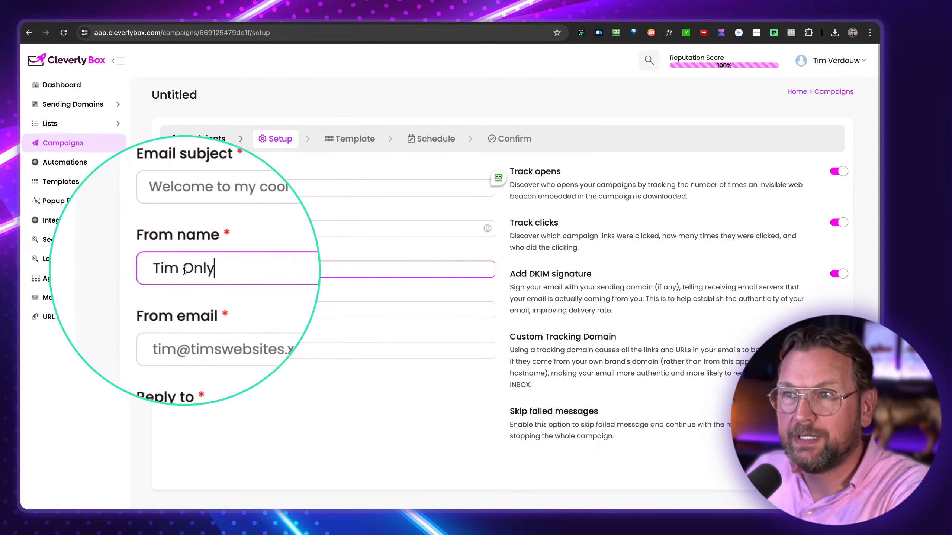
- Change the From name ending to ''s Websites' and use the website domain identity for Reply to
drag(183, 272, 241, 275)
key(BackSpace)
key(BackSpace)
text('s Websites)
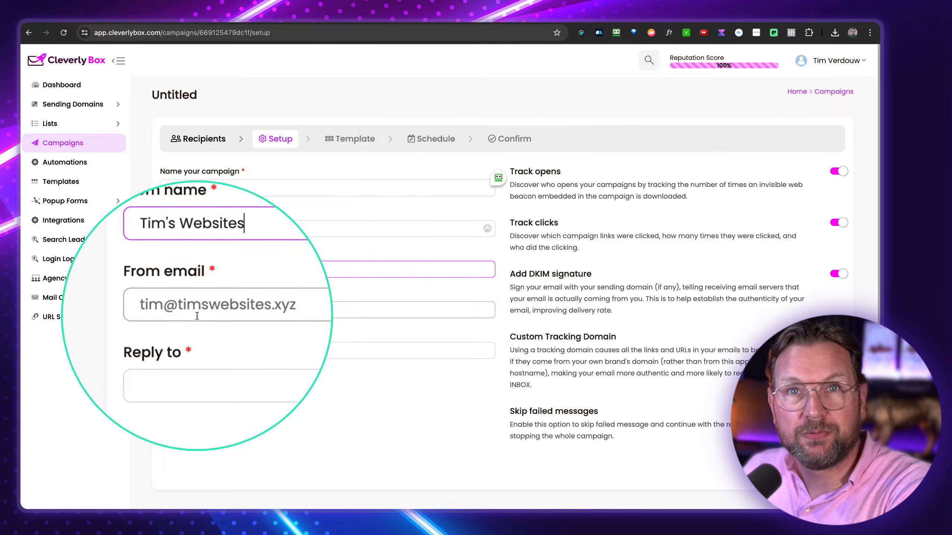
click(187, 357)
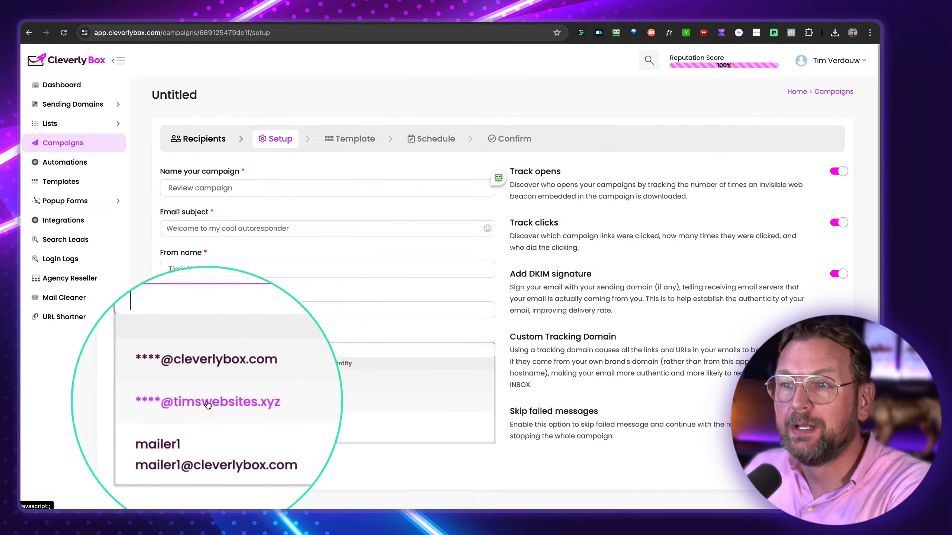
click(208, 403)
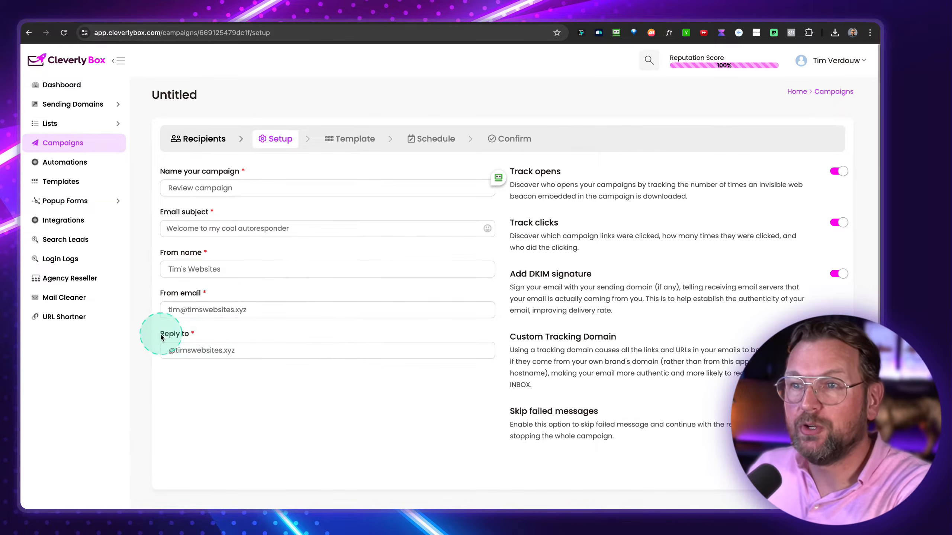
click(168, 350)
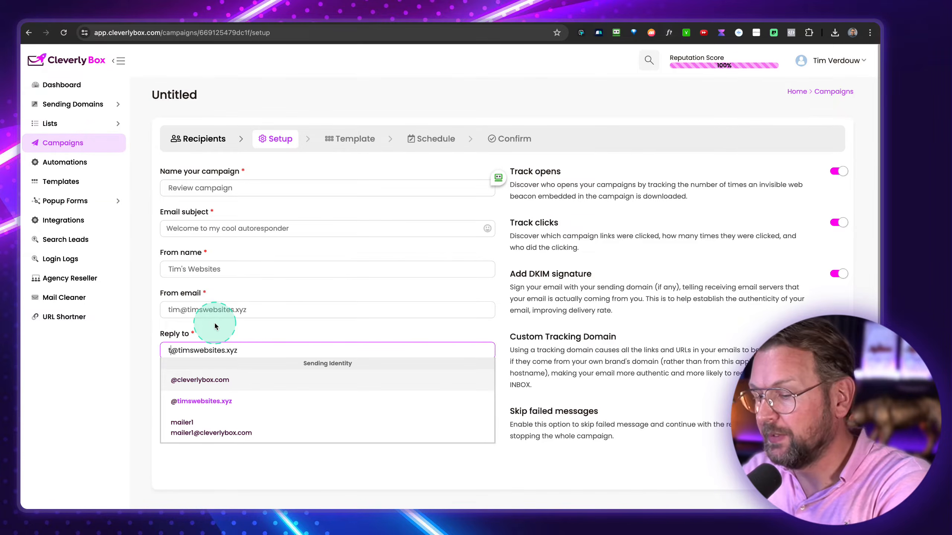
click(193, 334)
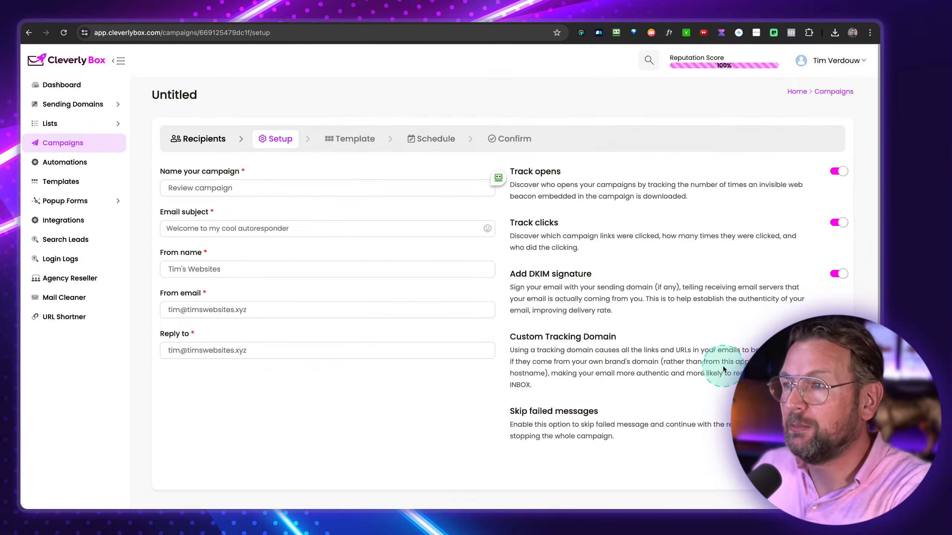
- Check the custom tracking domain option and its domain list, then leave it switched off
scroll(704, 360, down, 2)
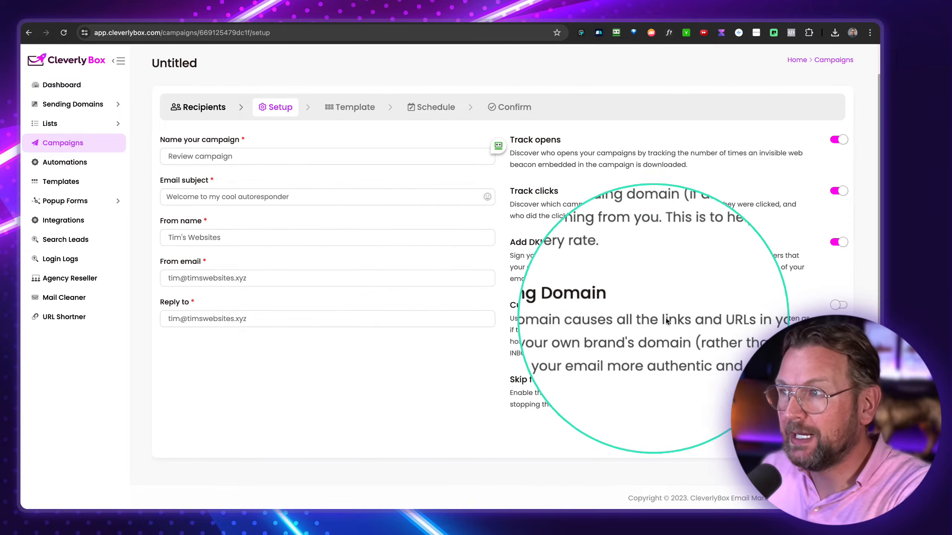
click(839, 304)
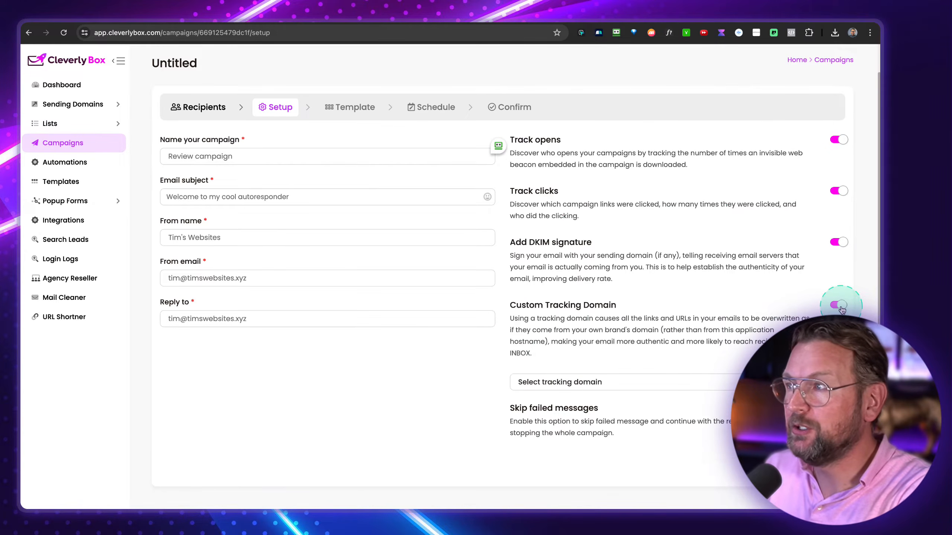
click(546, 383)
click(563, 382)
click(508, 375)
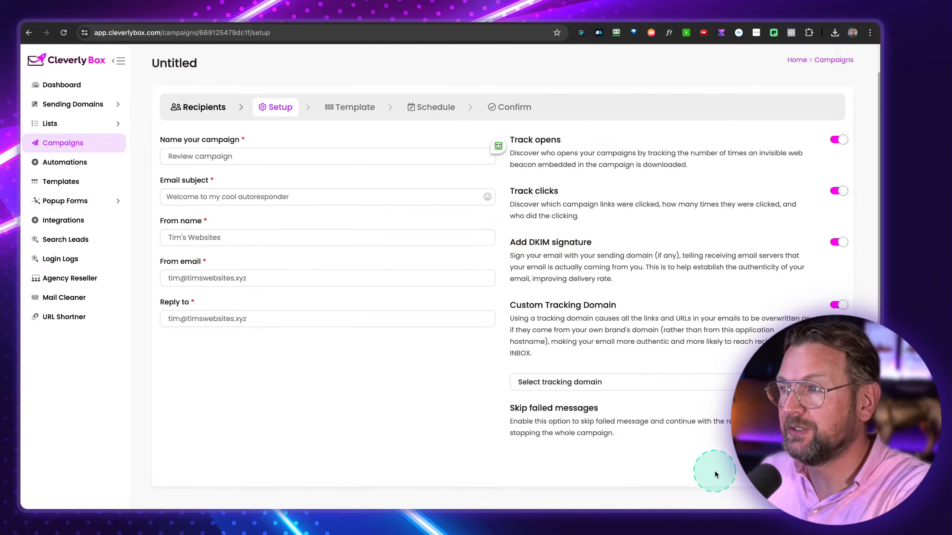
click(837, 306)
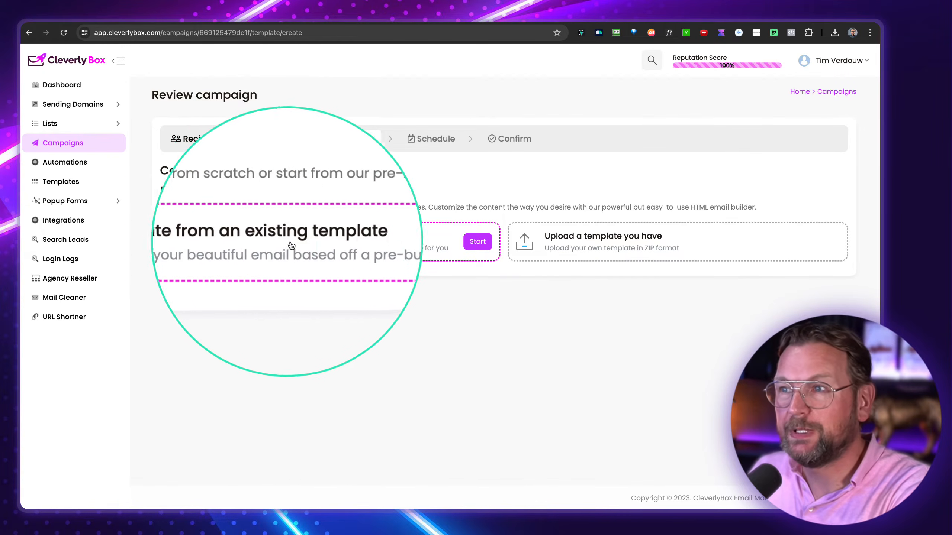
- Browse the Featured templates, then pick the 1-3-1 column layout from the Basic category
click(477, 242)
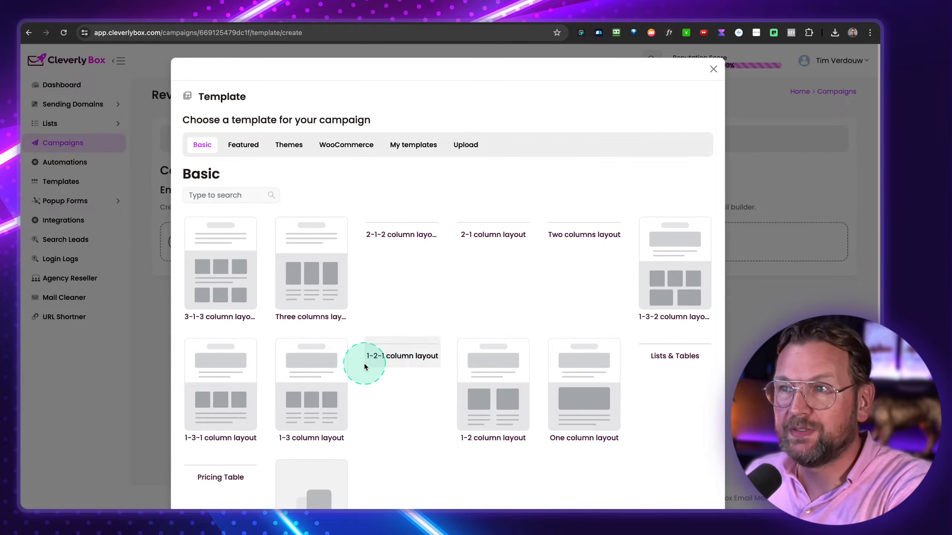
scroll(366, 368, down, 5)
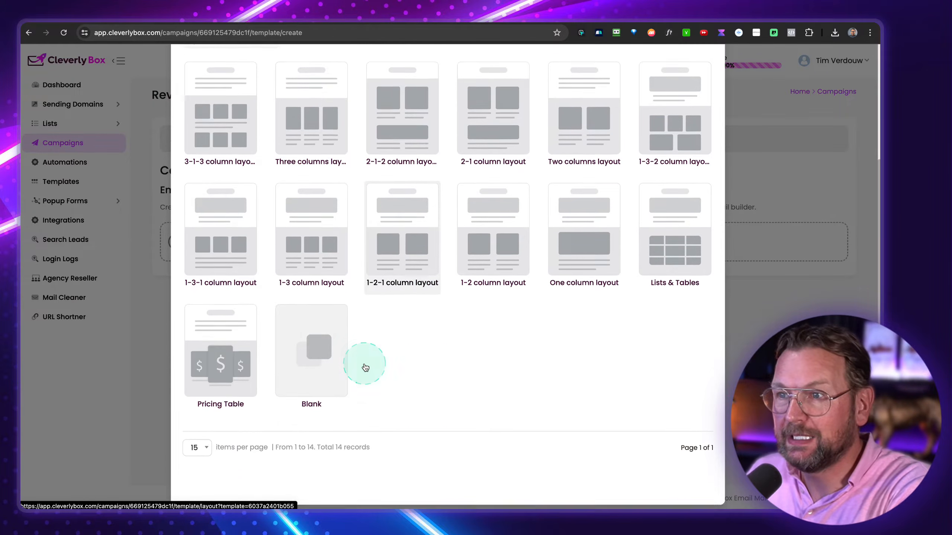
scroll(365, 364, up, 5)
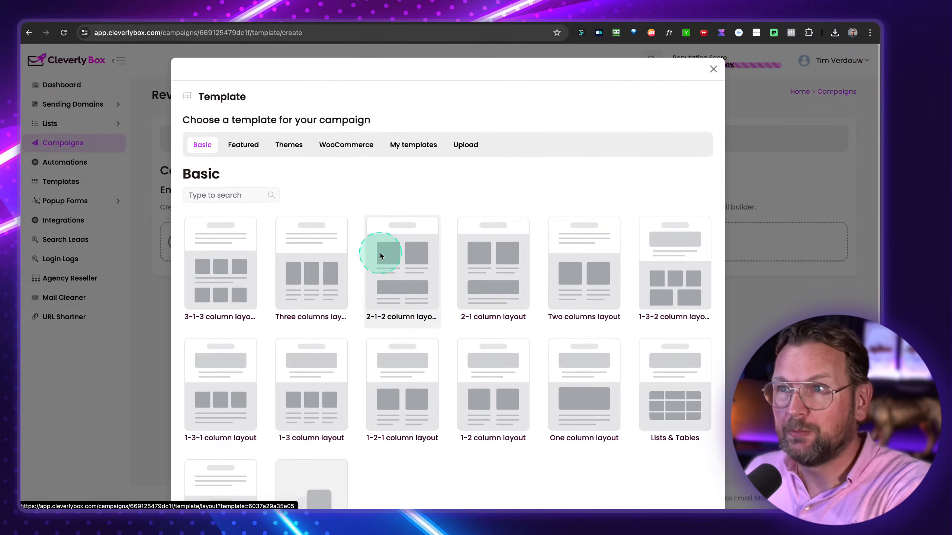
click(243, 145)
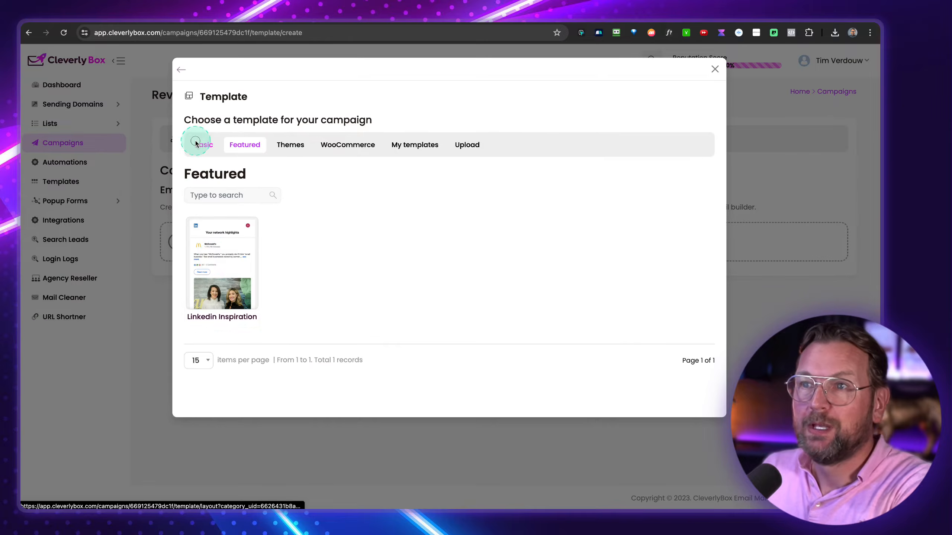
click(196, 145)
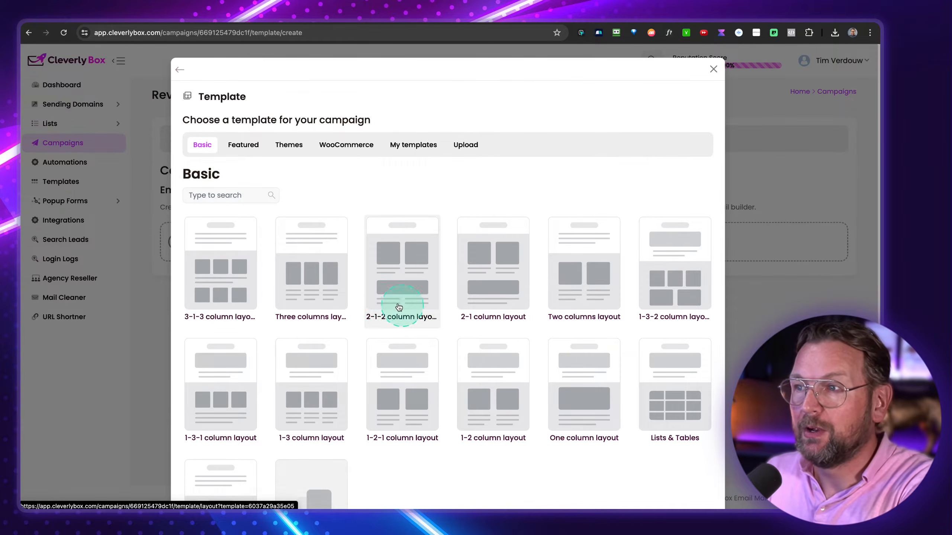
scroll(370, 321, down, 3)
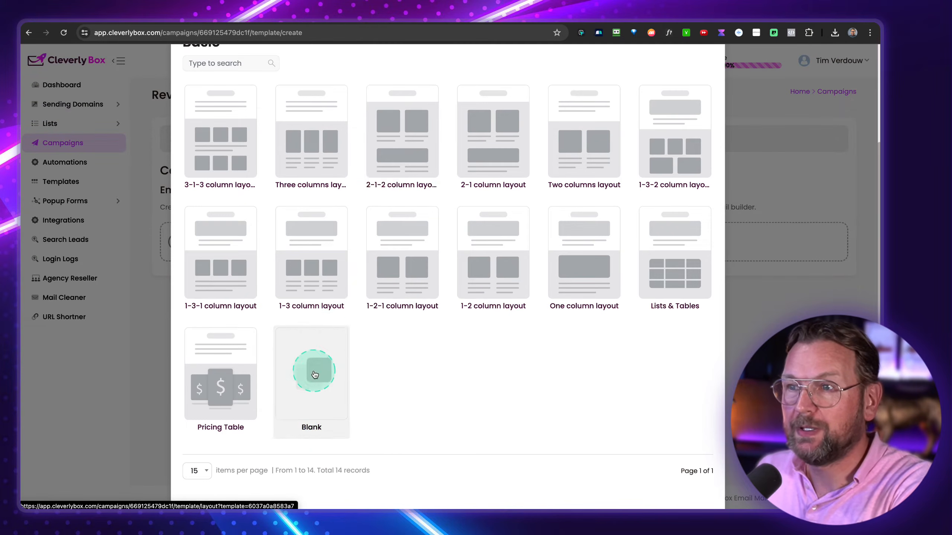
scroll(296, 262, up, 3)
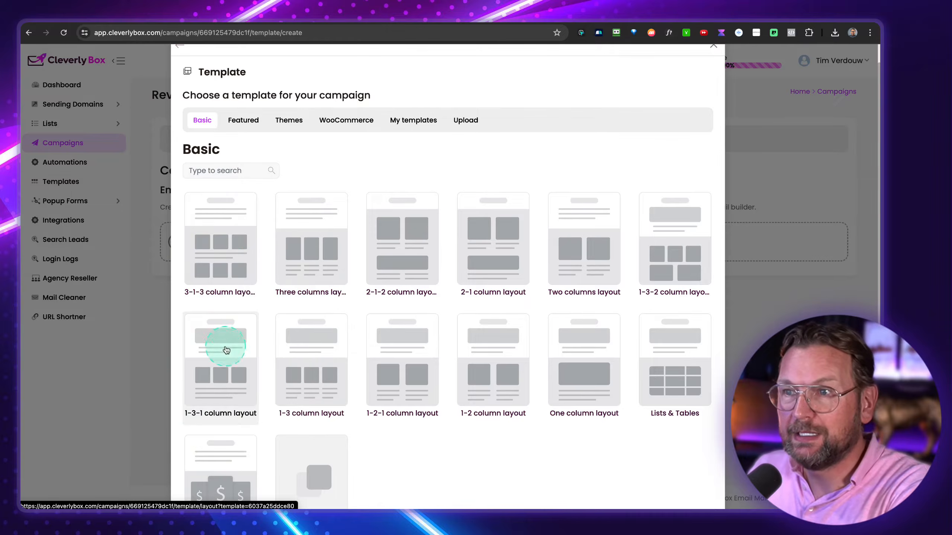
click(225, 360)
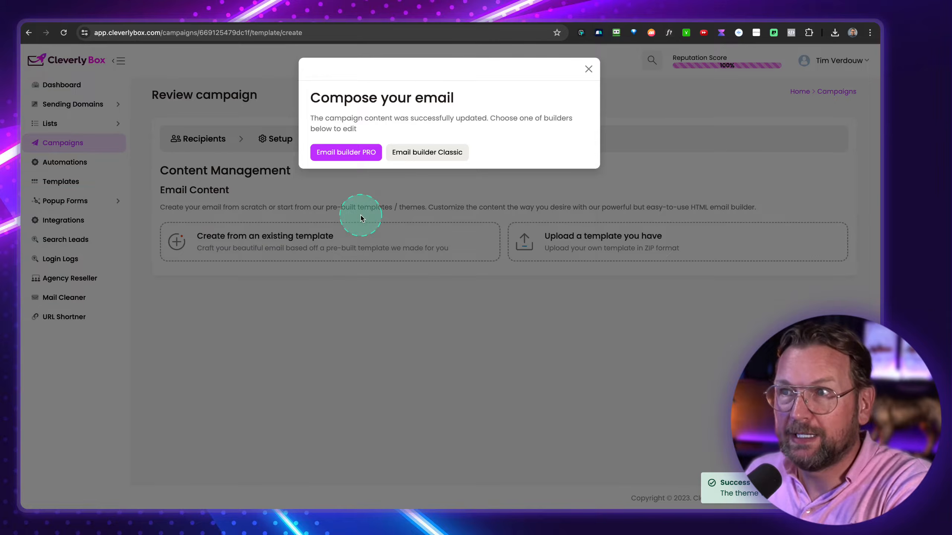
- Open the 1-3-1 template in Email builder PRO
click(348, 158)
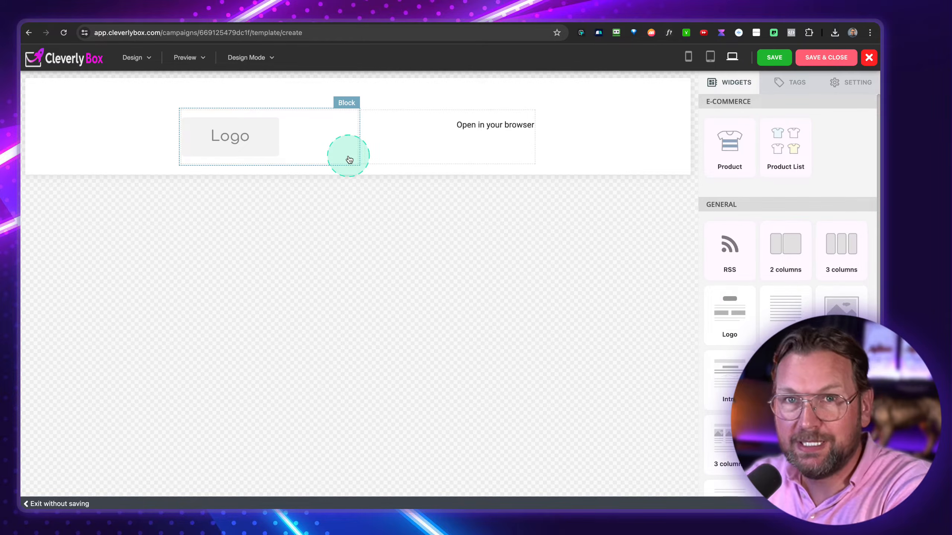
scroll(575, 218, down, 6)
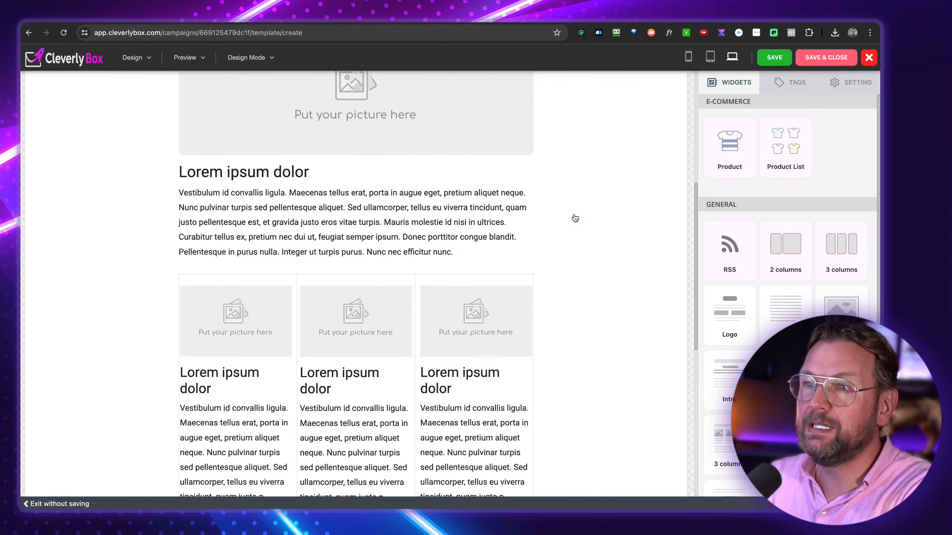
click(569, 216)
scroll(568, 217, down, 5)
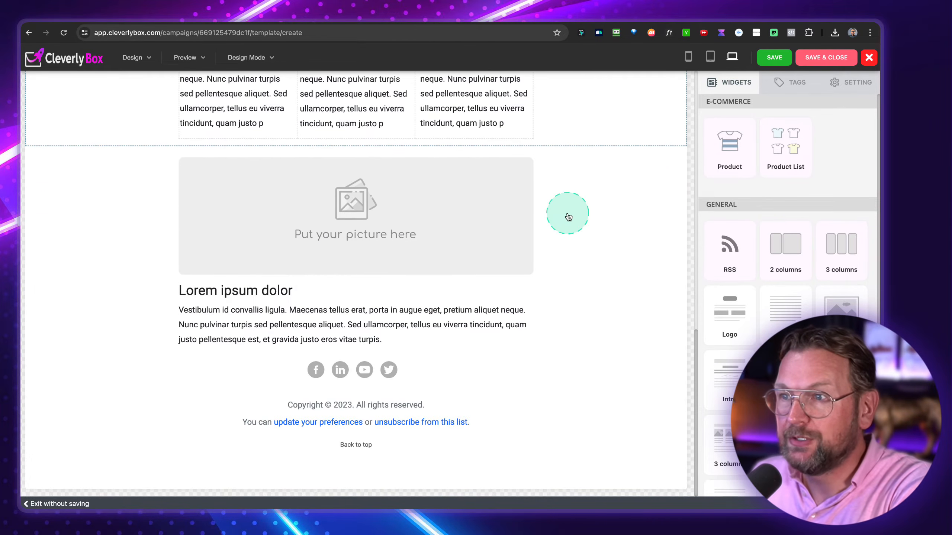
scroll(567, 217, up, 10)
click(554, 191)
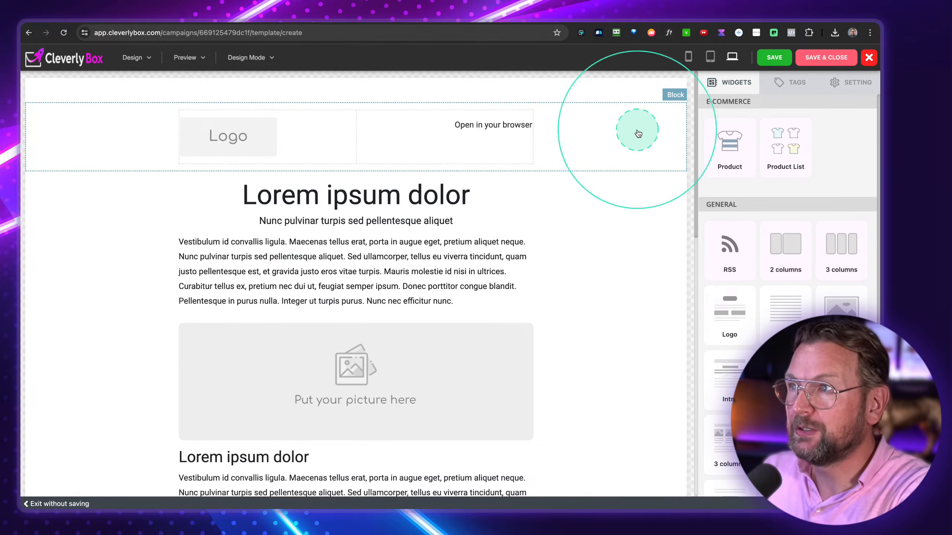
- Delete the logo header, both picture-and-text blocks and the three-column block
click(645, 157)
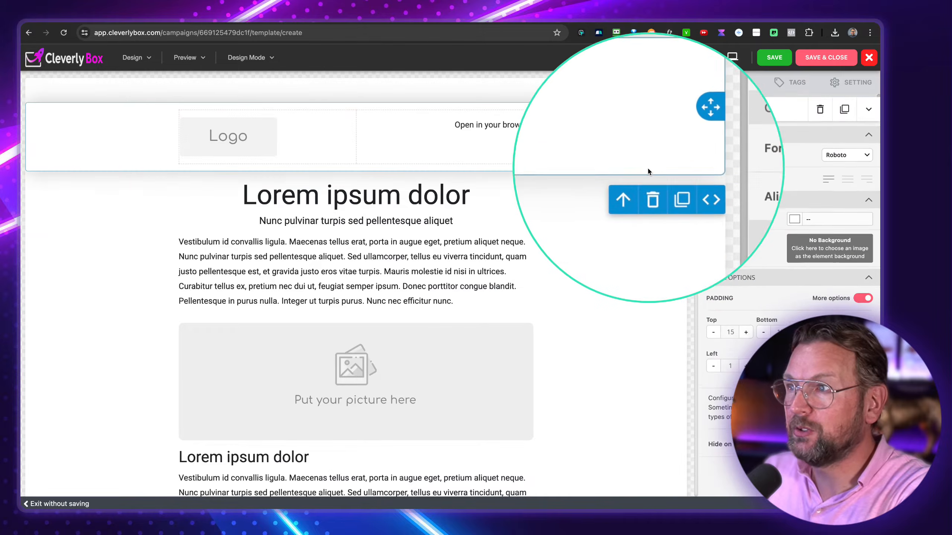
click(653, 187)
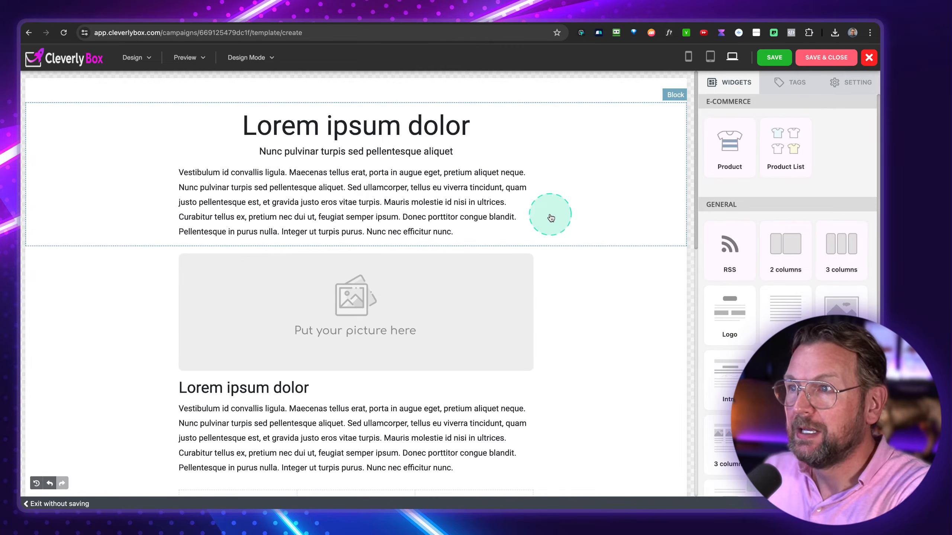
click(609, 300)
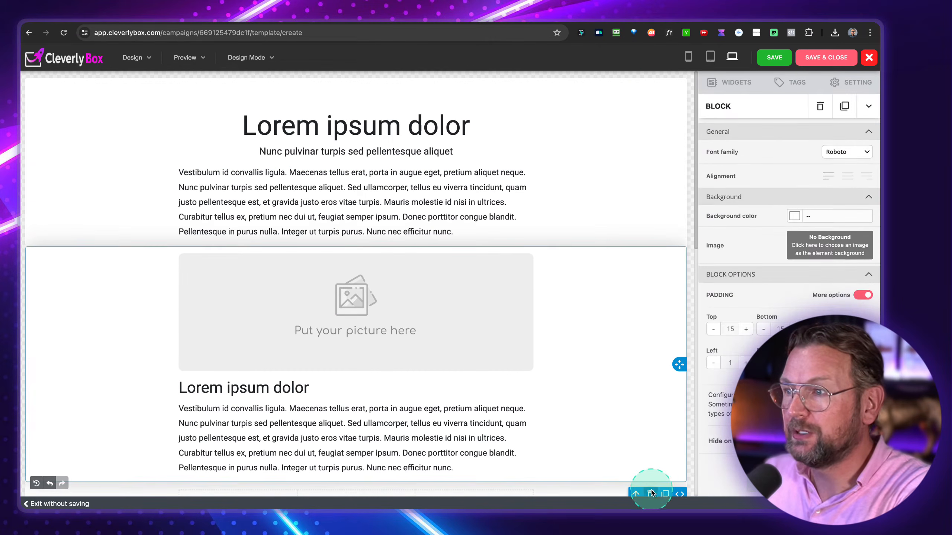
click(652, 493)
click(636, 363)
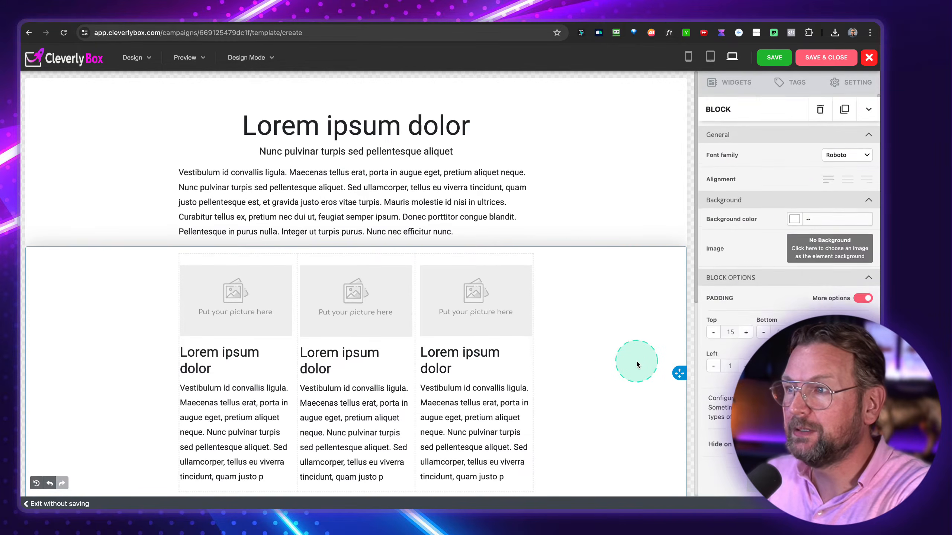
scroll(635, 360, down, 5)
click(653, 357)
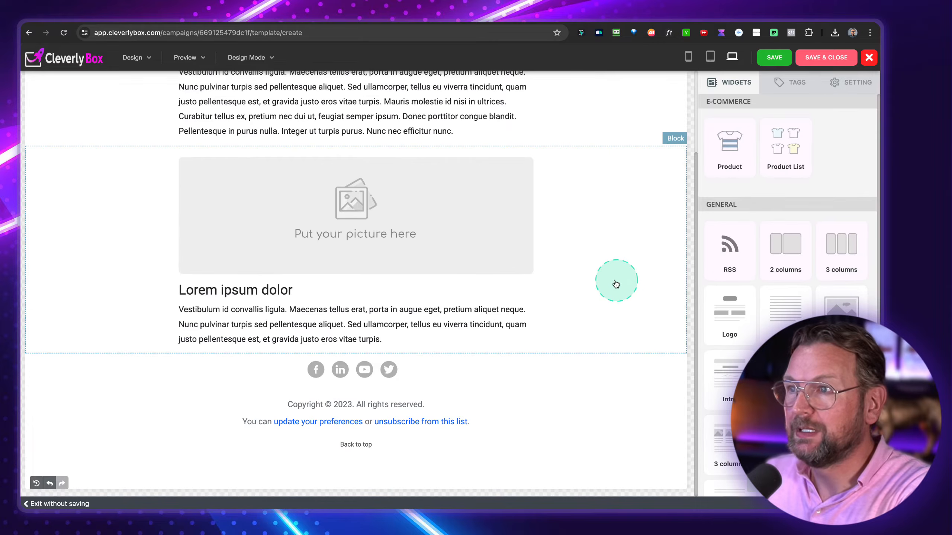
click(588, 289)
click(654, 364)
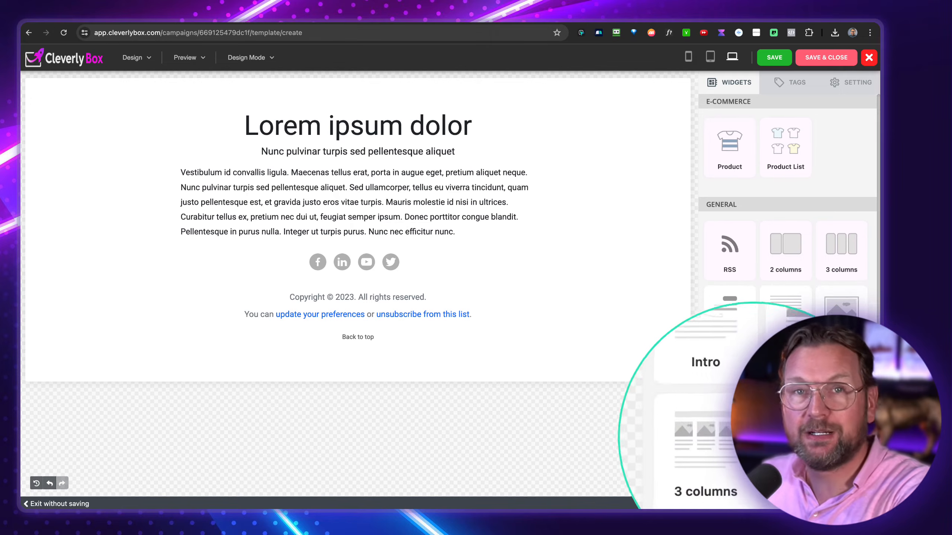
- Add a Text block below the intro and remove its placeholder Latin paragraph
drag(696, 305, 415, 302)
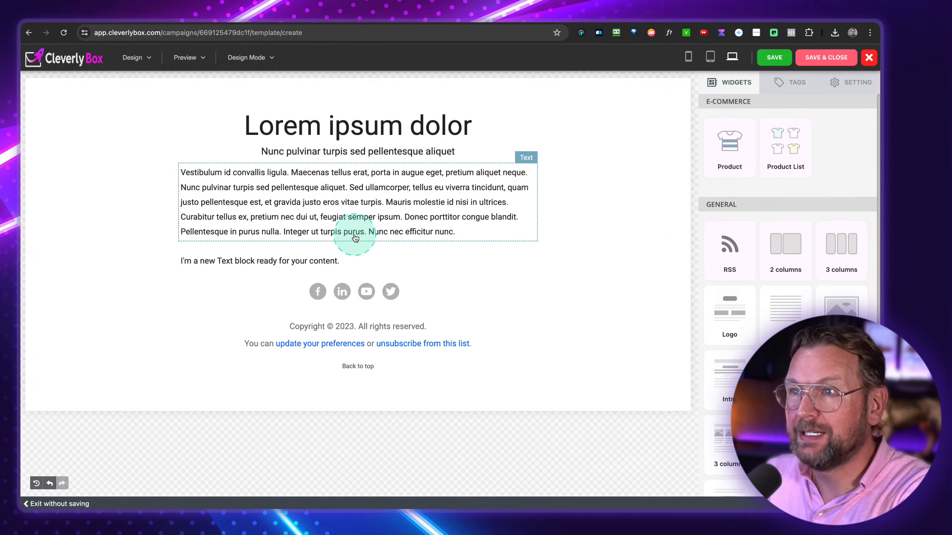
click(364, 224)
click(502, 252)
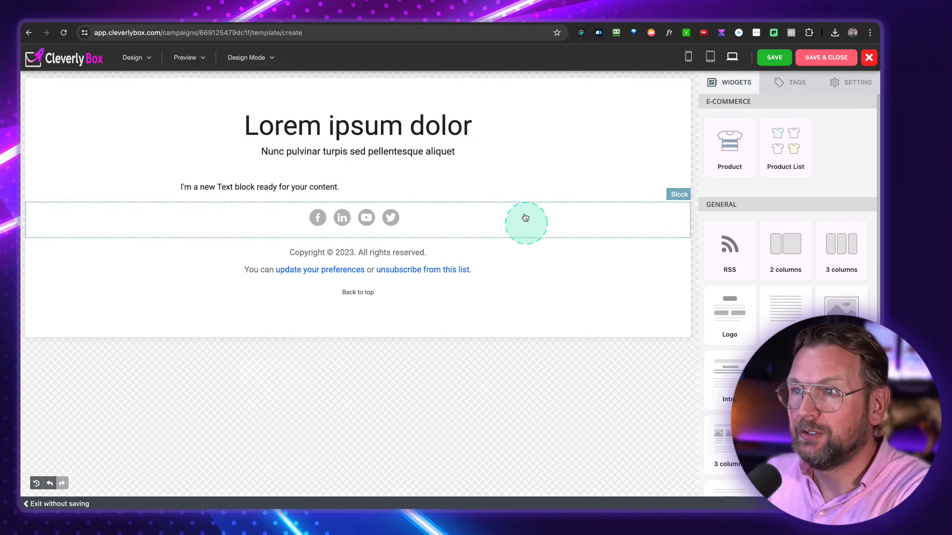
scroll(783, 285, down, 2)
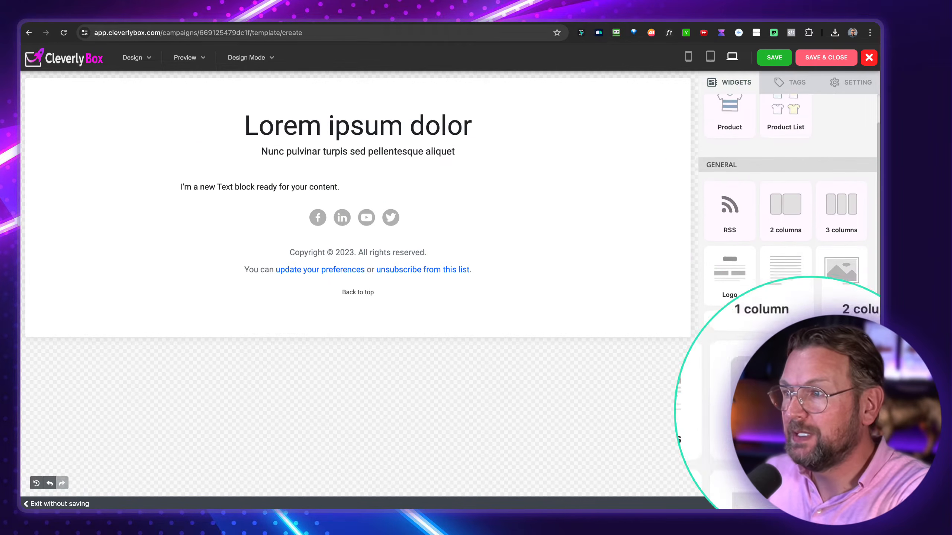
- Insert a YouTube block below the text and embed the White Label Software video URL
drag(583, 300, 362, 208)
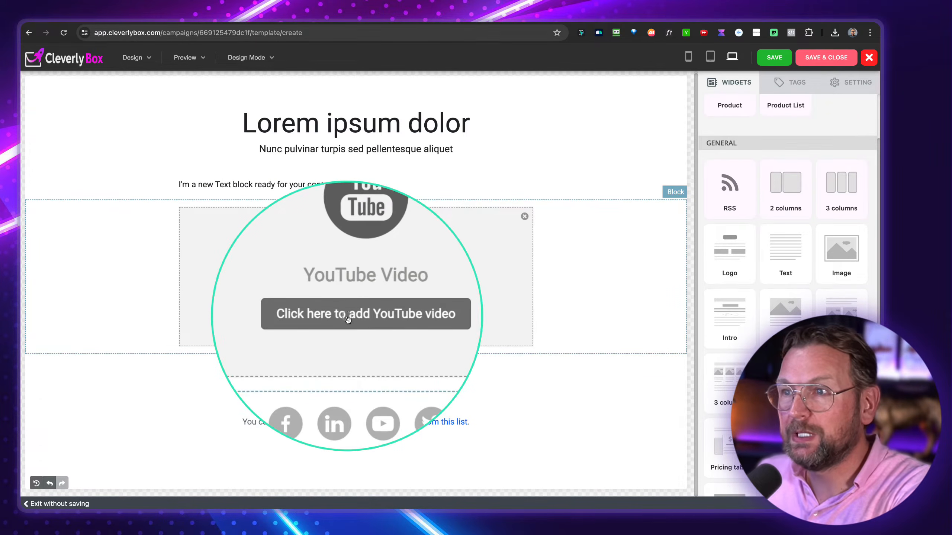
click(346, 316)
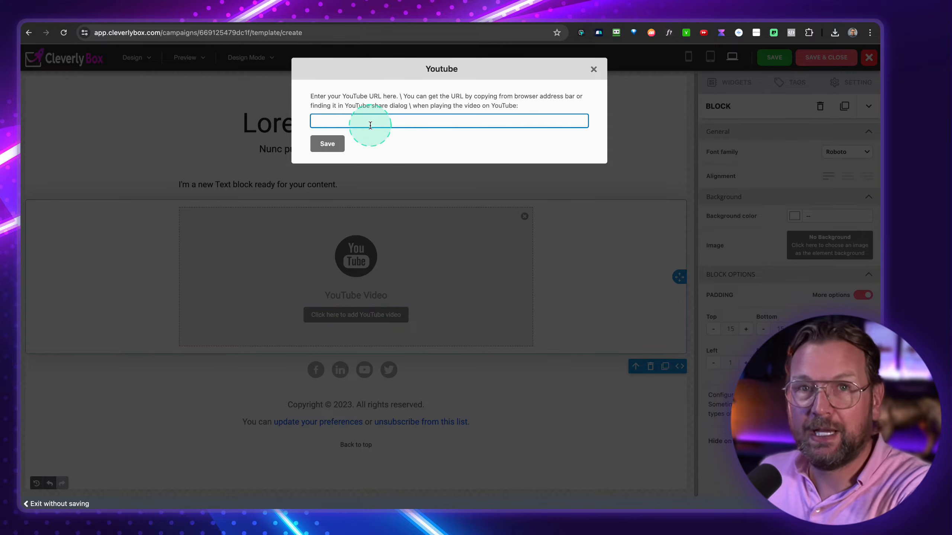
key(super+v)
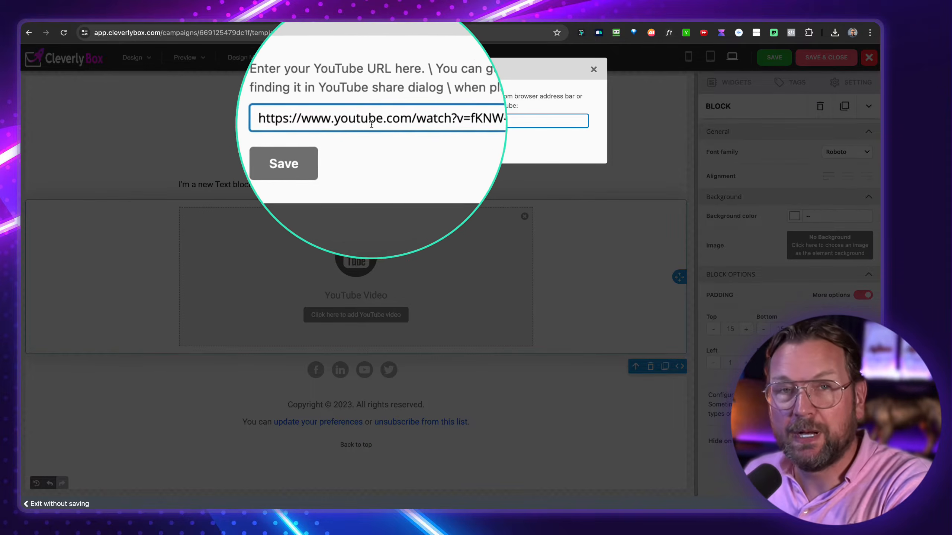
click(332, 144)
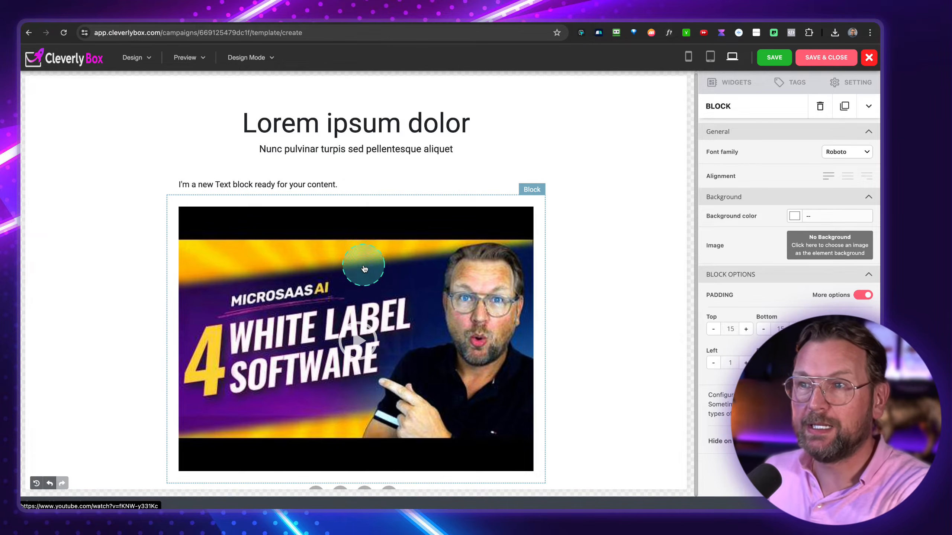
click(394, 300)
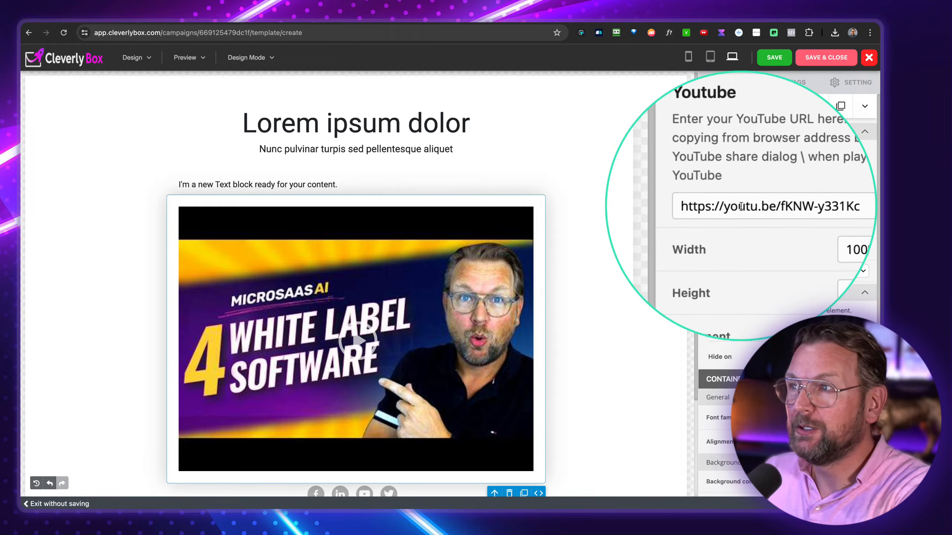
- Replace the text block's placeholder with the full email text and delete the Lorem ipsum heading
click(301, 190)
triple_click(299, 186)
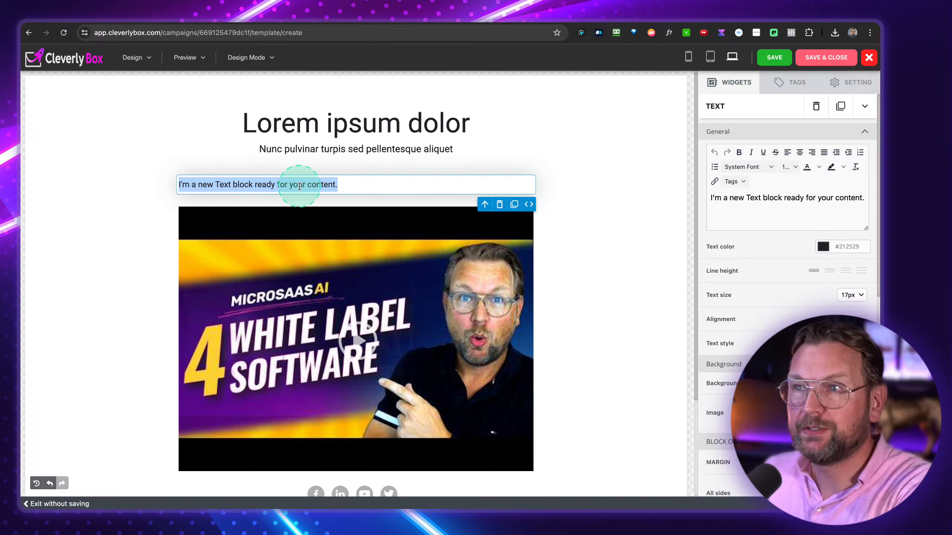
key(super+v)
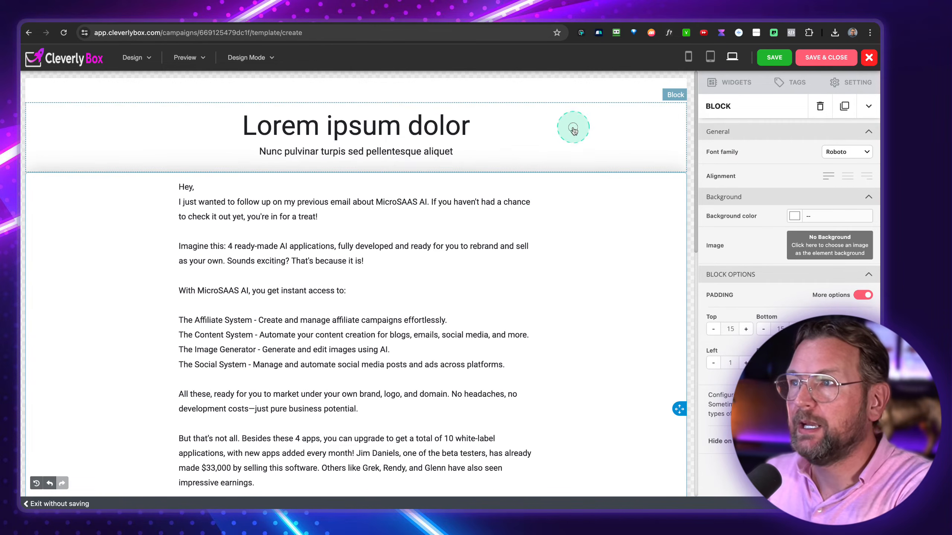
click(652, 185)
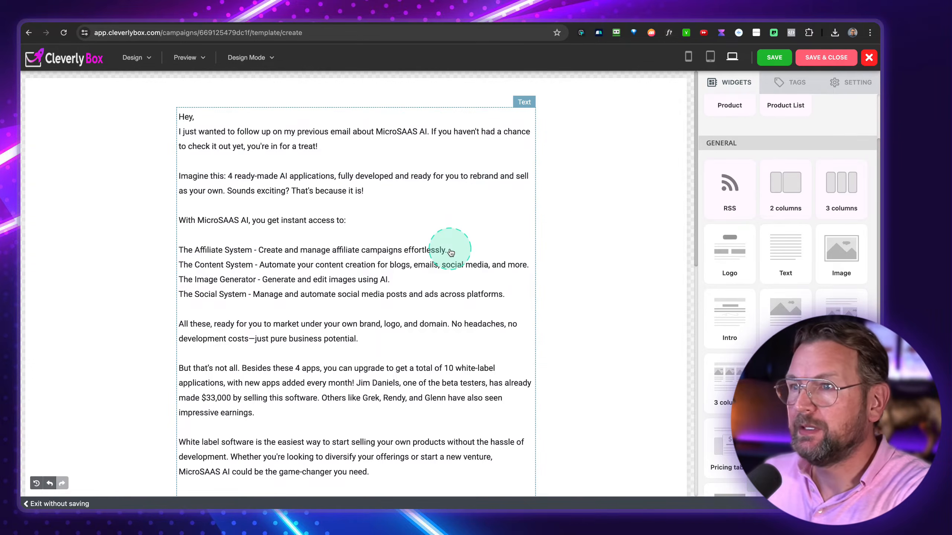
- Link 'Check out my full review and all the details here.' to the review page URL
scroll(450, 253, down, 10)
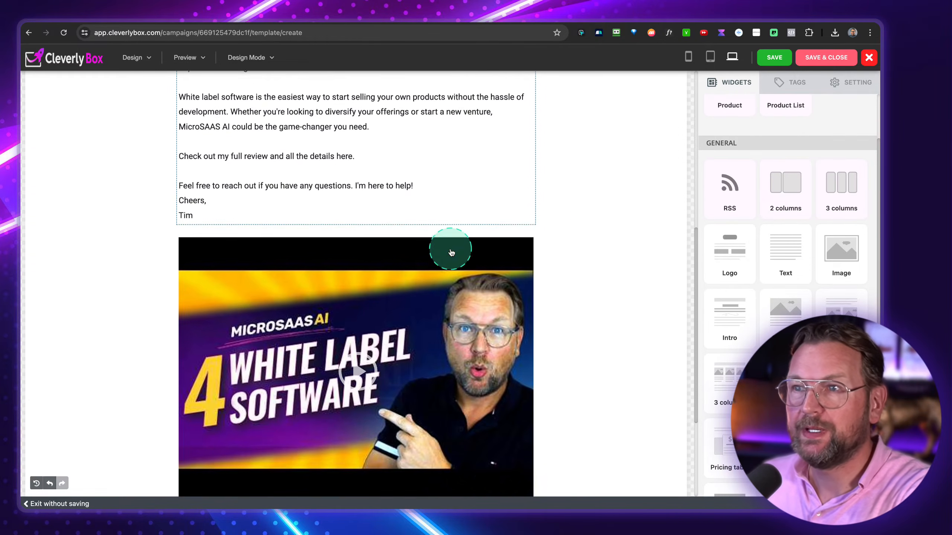
scroll(451, 253, down, 3)
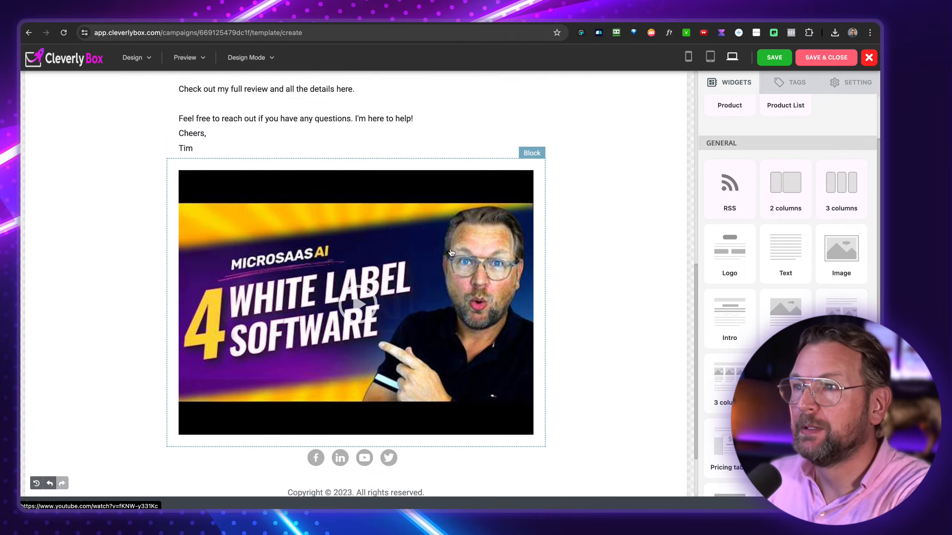
scroll(451, 252, up, 11)
scroll(375, 235, up, 1)
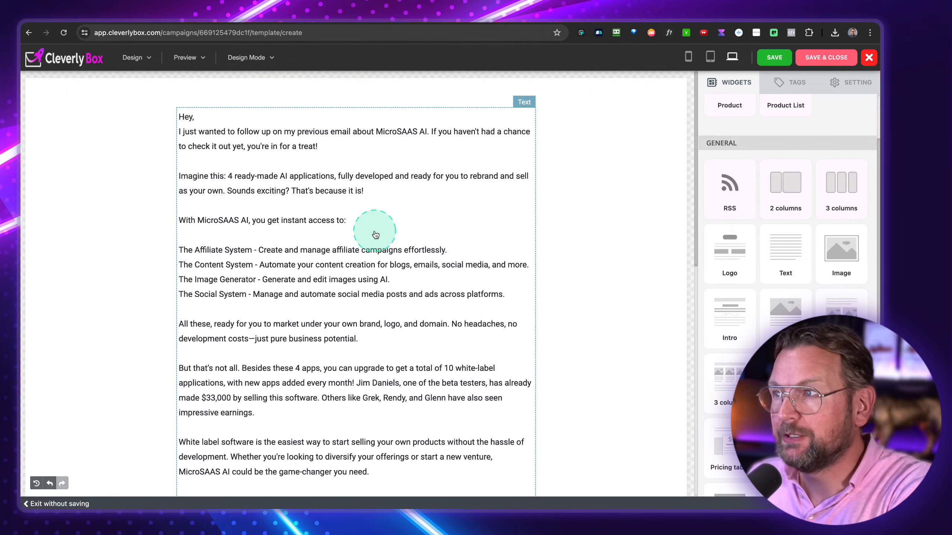
click(284, 277)
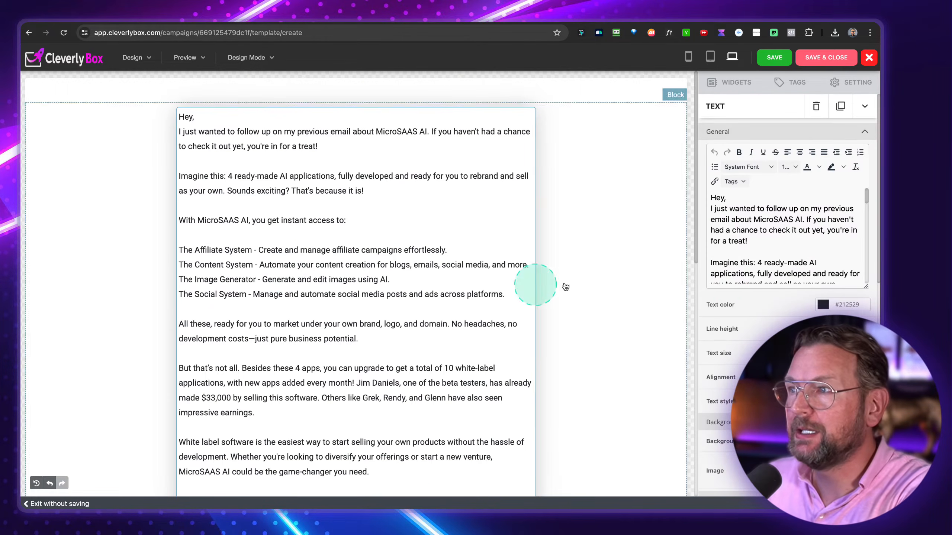
scroll(782, 248, down, 8)
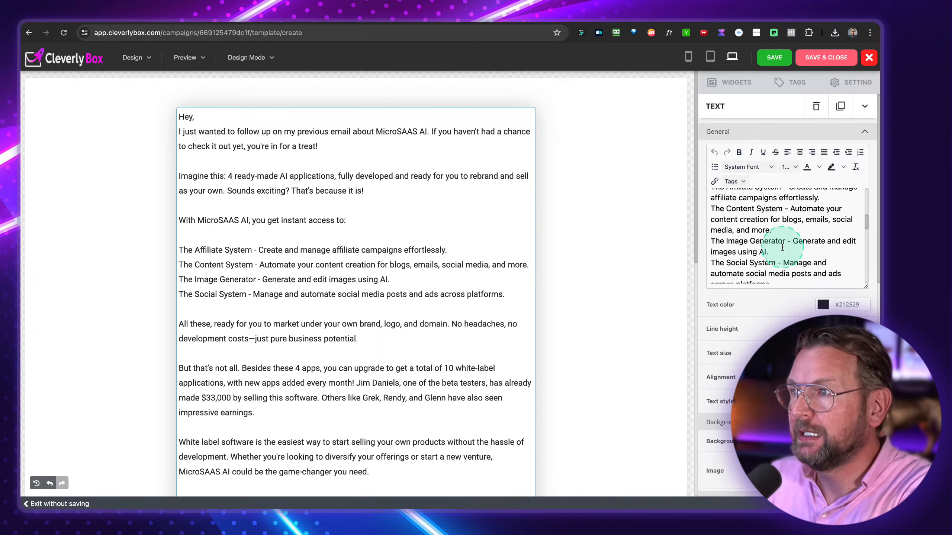
scroll(782, 248, down, 5)
click(726, 248)
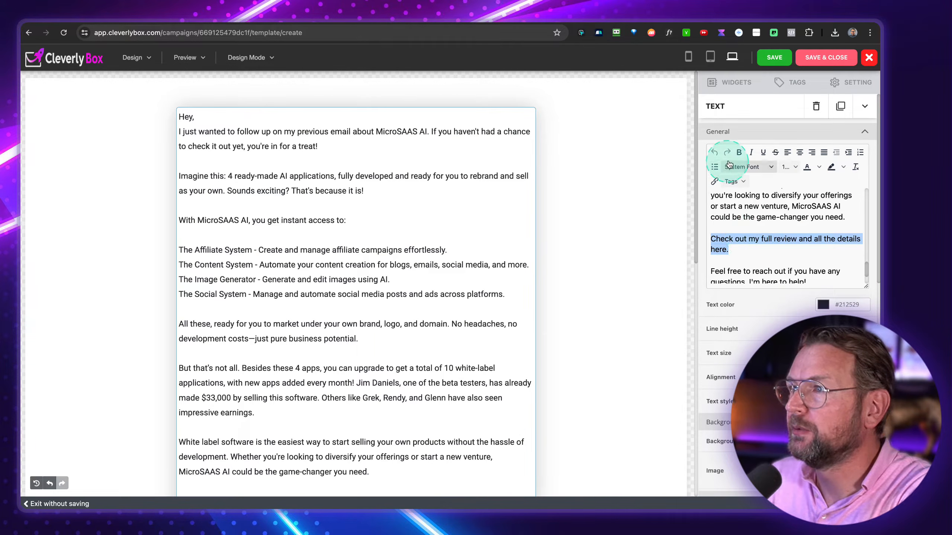
click(715, 182)
text(https://page.timverdouw.com/microsaasai-review/)
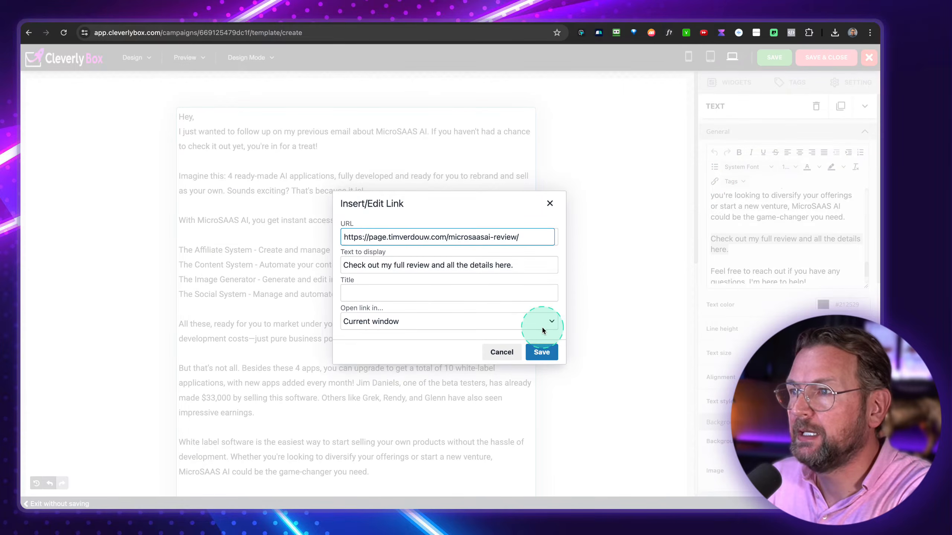
click(541, 352)
scroll(539, 283, down, 8)
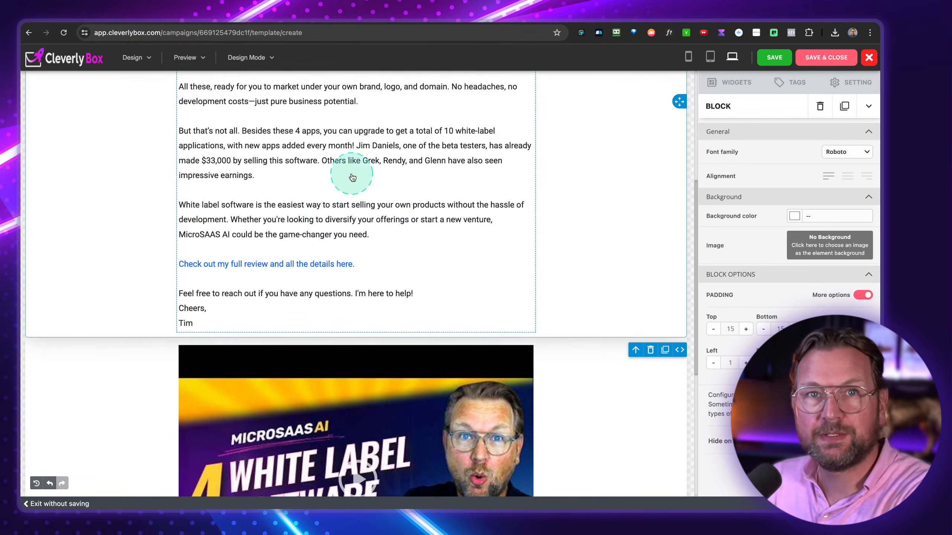
- Split the email text: keep the intro in the first block, the remaining text in the second
scroll(347, 215, up, 8)
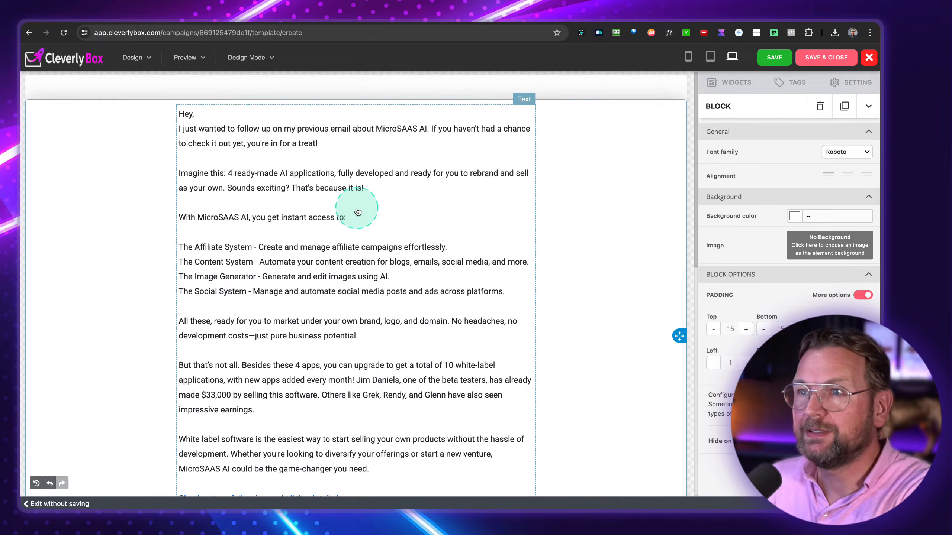
scroll(370, 250, down, 5)
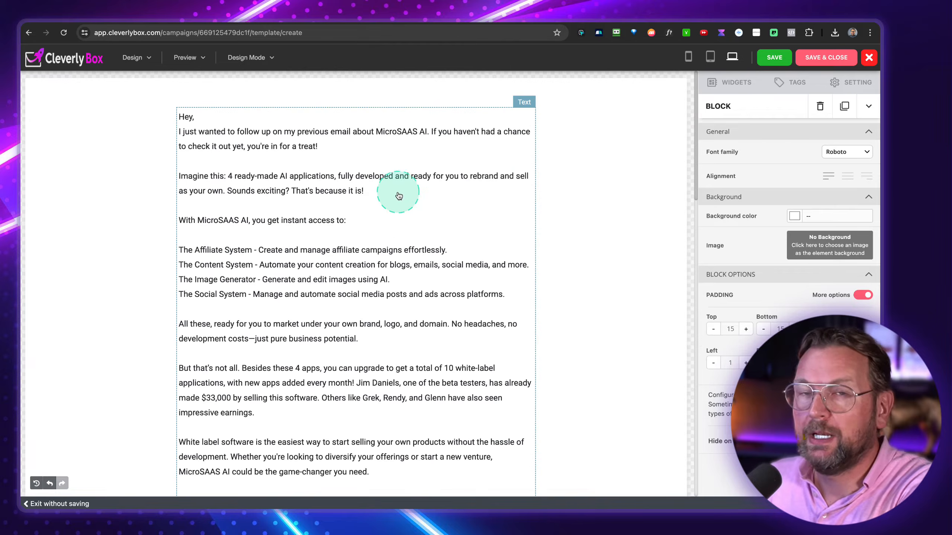
scroll(398, 195, up, 5)
click(397, 195)
drag(267, 205, 347, 267)
scroll(347, 267, down, 3)
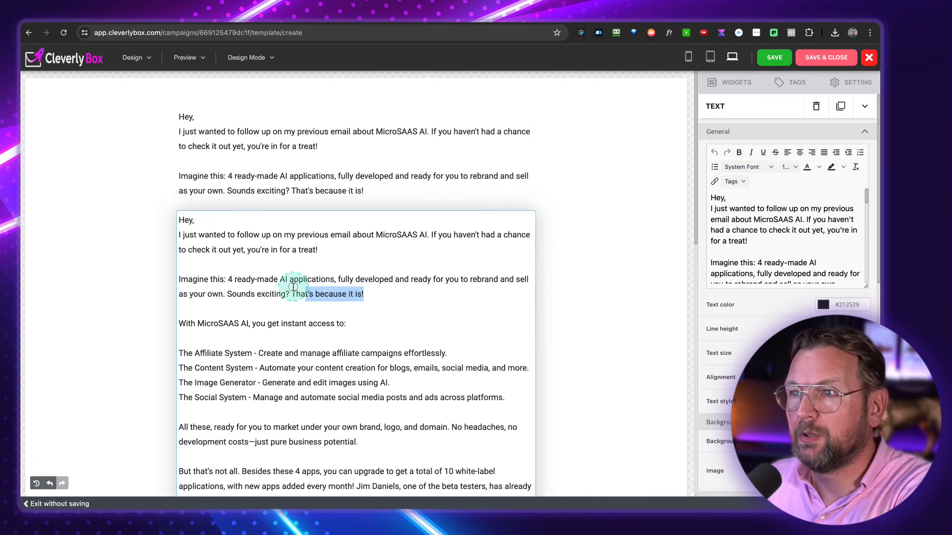
drag(293, 287, 185, 226)
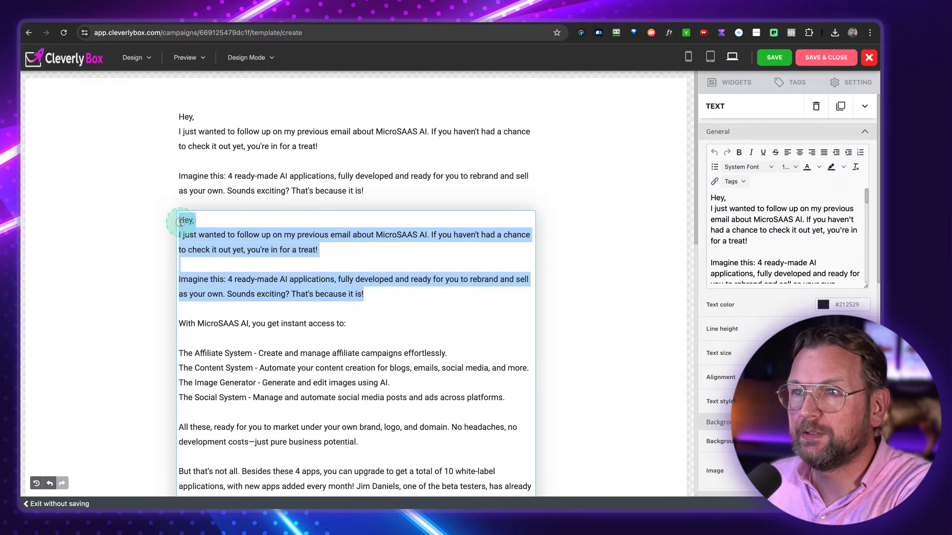
key(BackSpace)
- Move the YouTube video block between the two text blocks
click(617, 221)
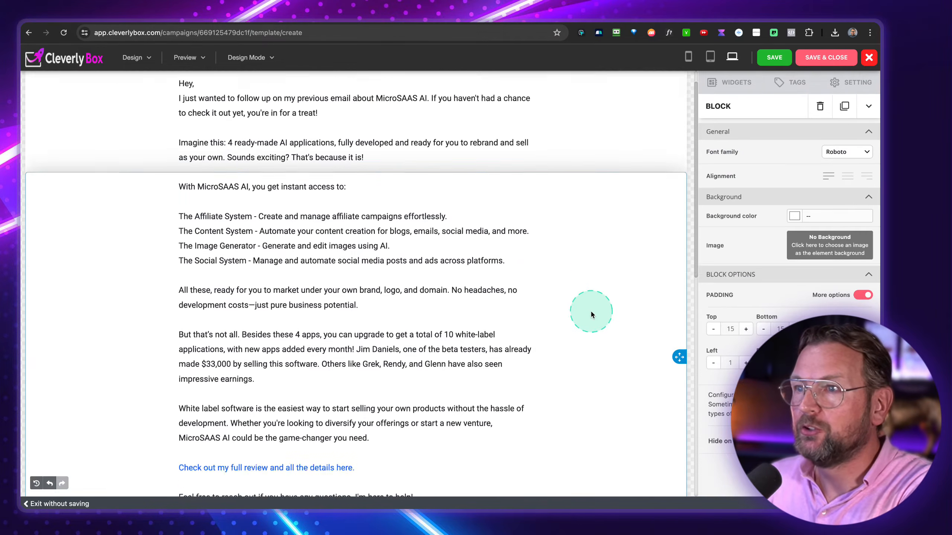
scroll(585, 312, down, 7)
click(631, 317)
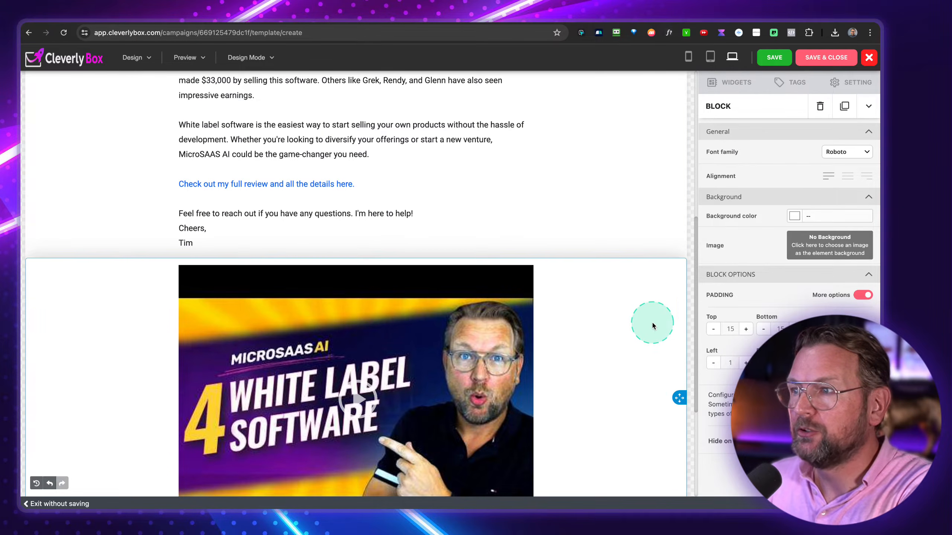
drag(679, 397, 678, 392)
scroll(672, 319, up, 10)
drag(673, 321, 557, 229)
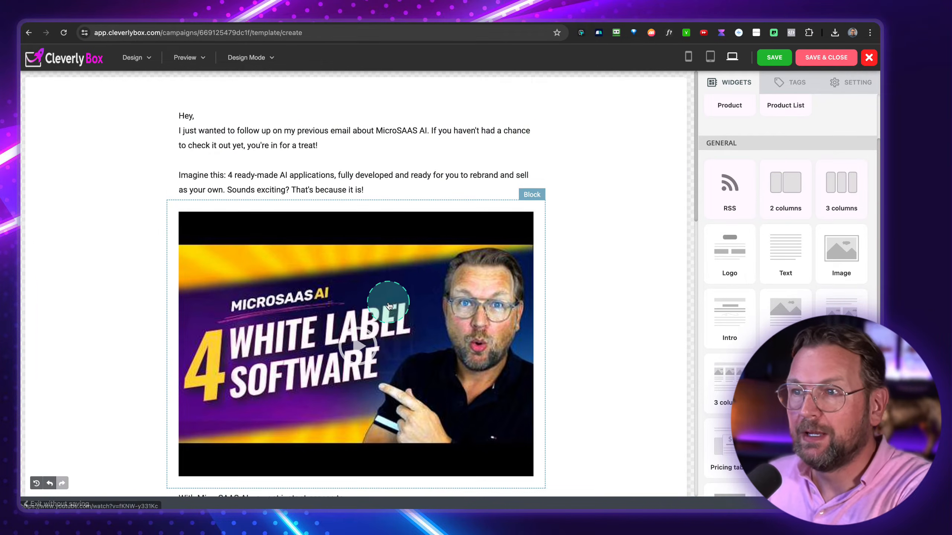
scroll(375, 308, down, 7)
scroll(319, 256, down, 6)
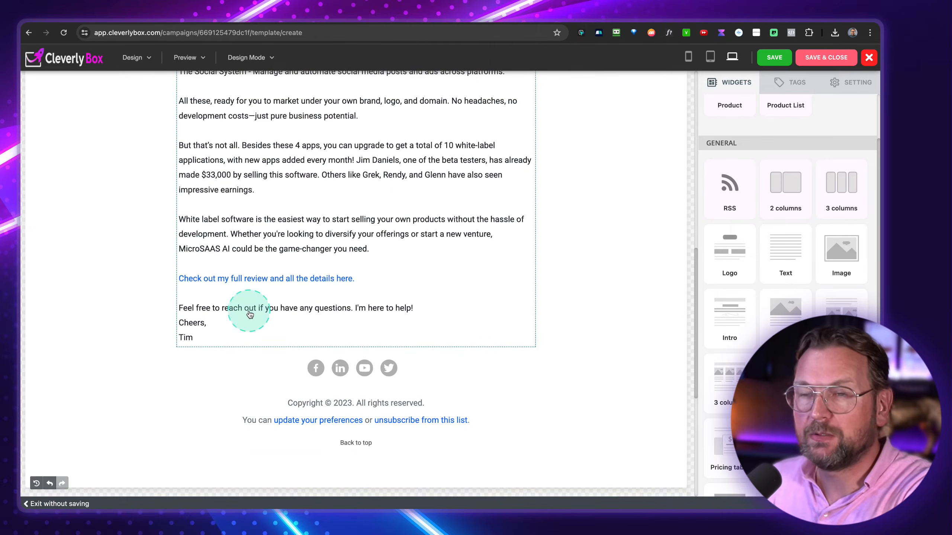
scroll(292, 288, up, 14)
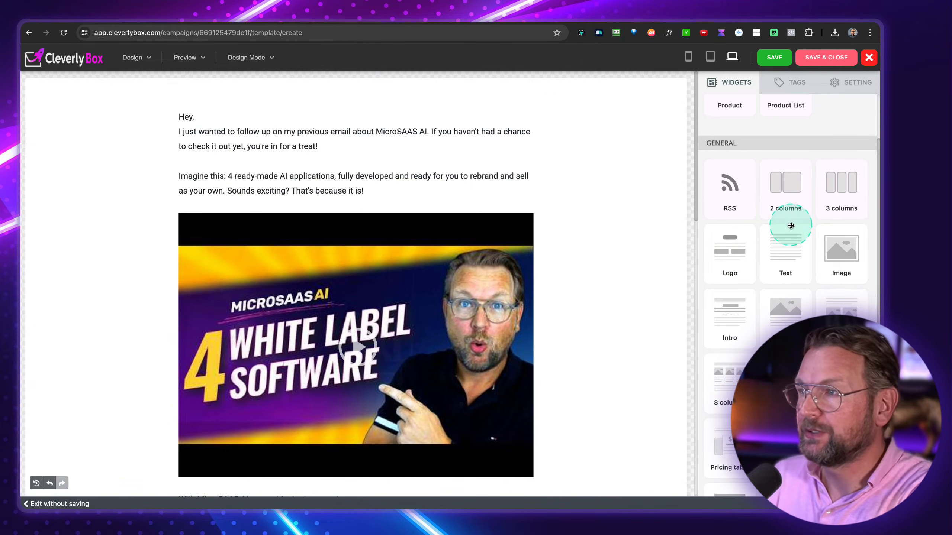
scroll(789, 224, down, 2)
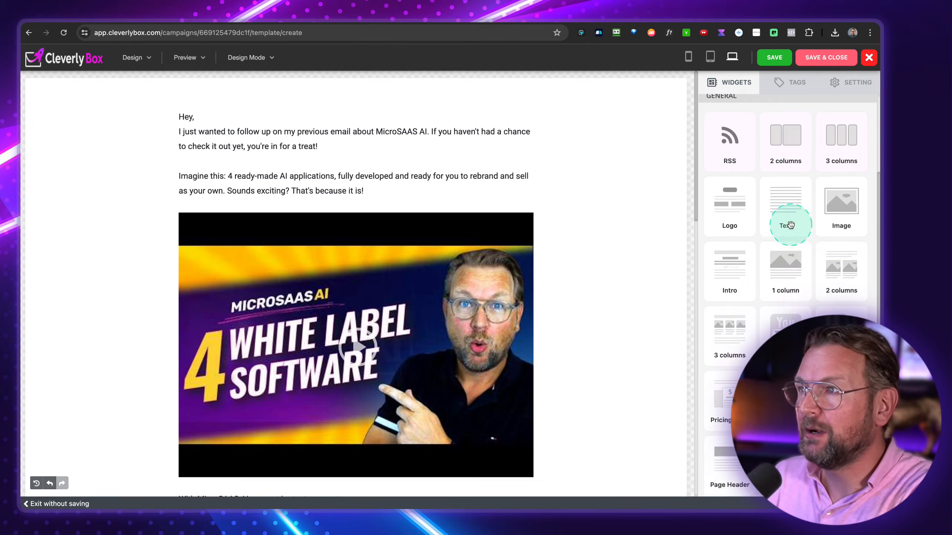
click(786, 152)
drag(671, 174, 300, 225)
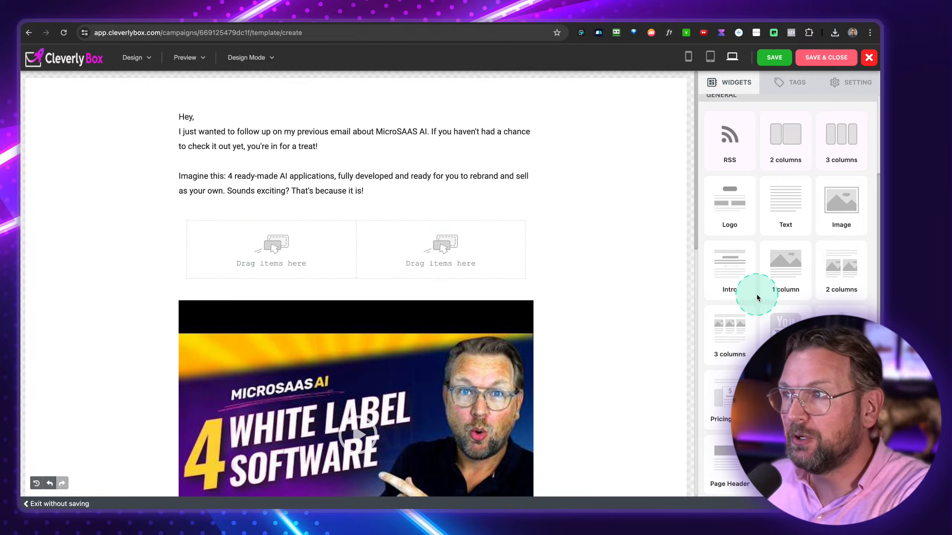
drag(840, 202, 260, 247)
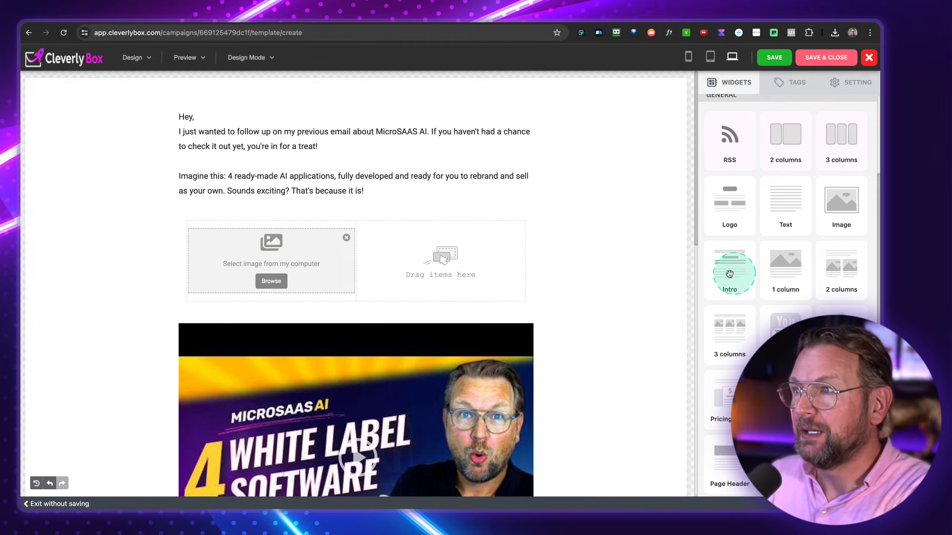
drag(754, 212, 442, 255)
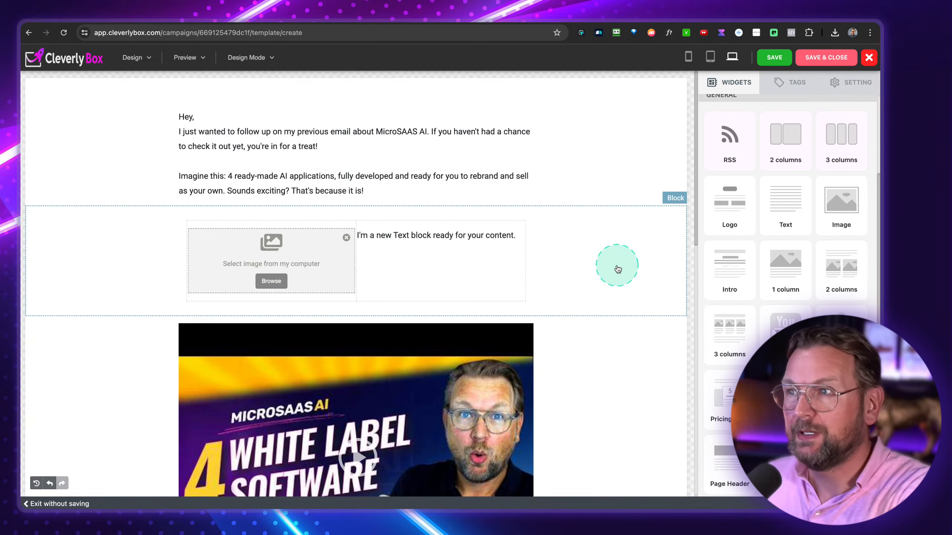
scroll(767, 327, down, 1)
scroll(768, 327, up, 1)
scroll(768, 327, up, 2)
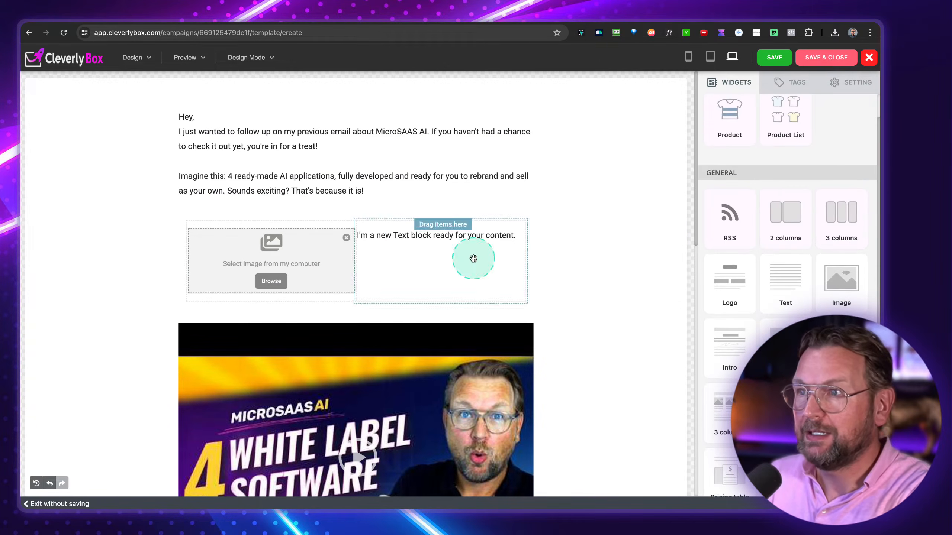
click(549, 263)
click(761, 322)
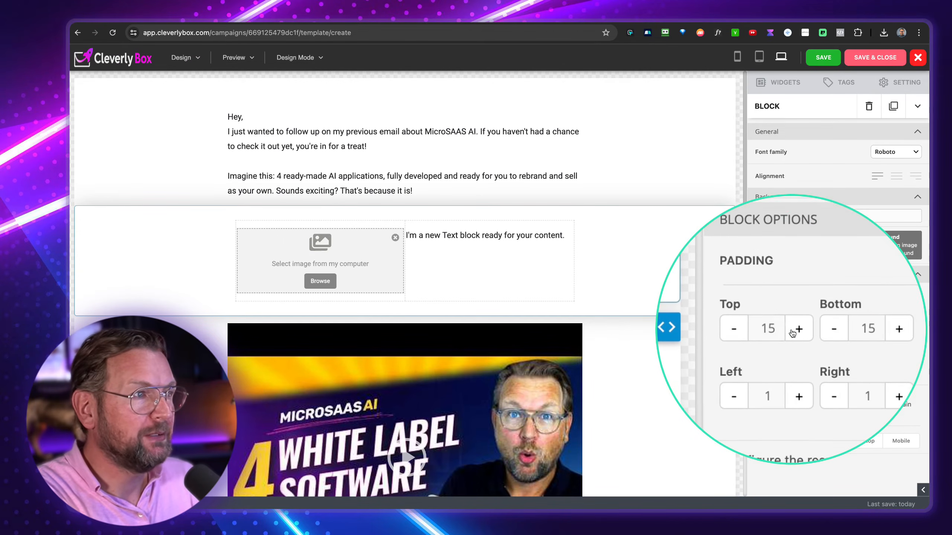
click(821, 327)
click(822, 327)
click(821, 327)
click(821, 327)
click(821, 327)
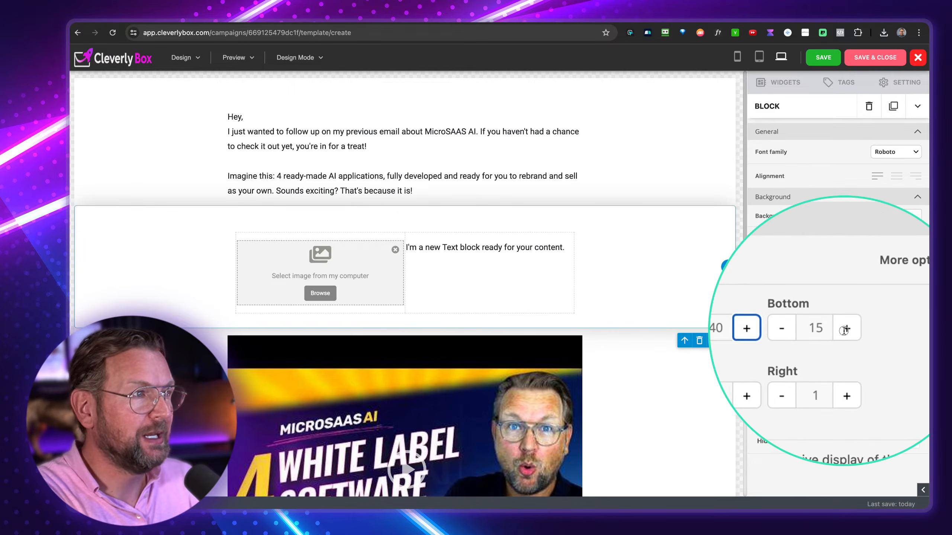
click(845, 328)
click(844, 328)
click(844, 328)
click(844, 329)
click(845, 329)
click(845, 328)
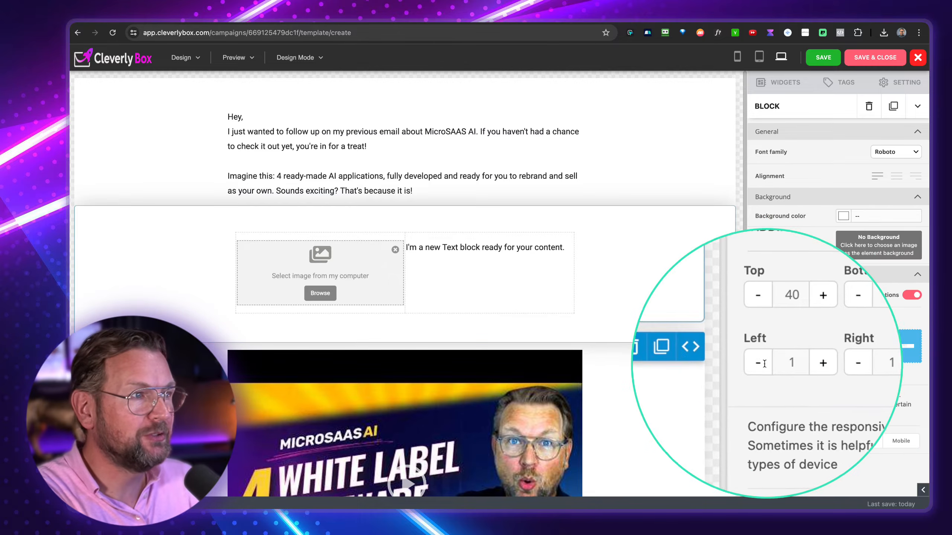
click(762, 362)
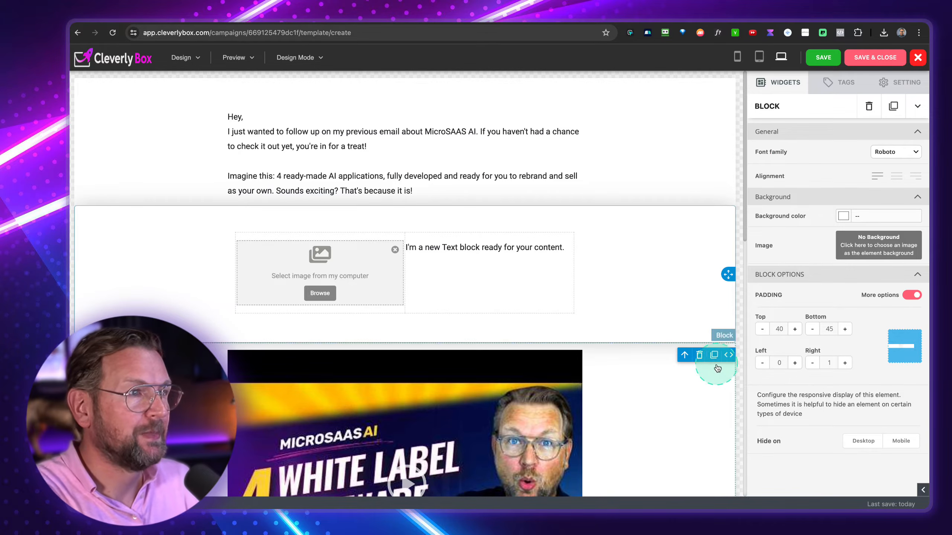
click(700, 355)
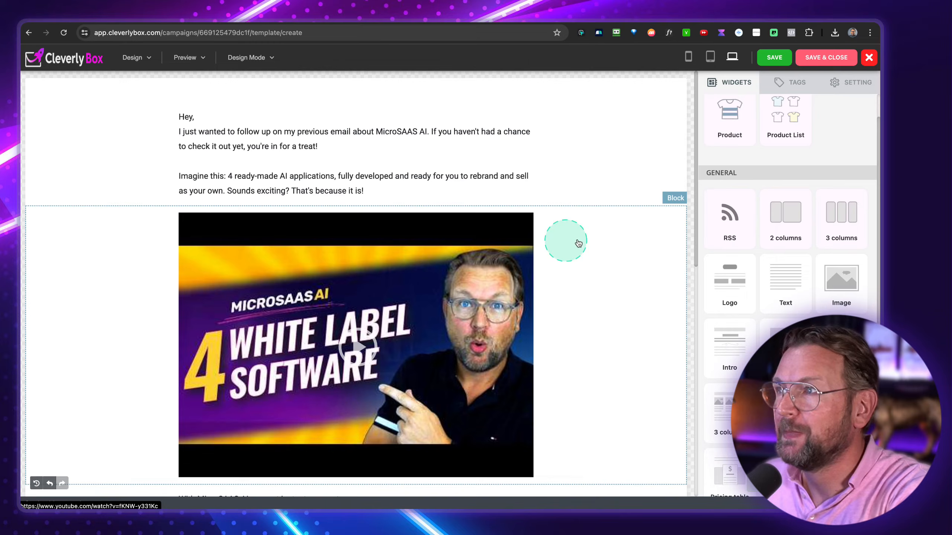
- Save and close the email, then add the preheader 'Want to save money on your autoresponder'
scroll(758, 249, up, 2)
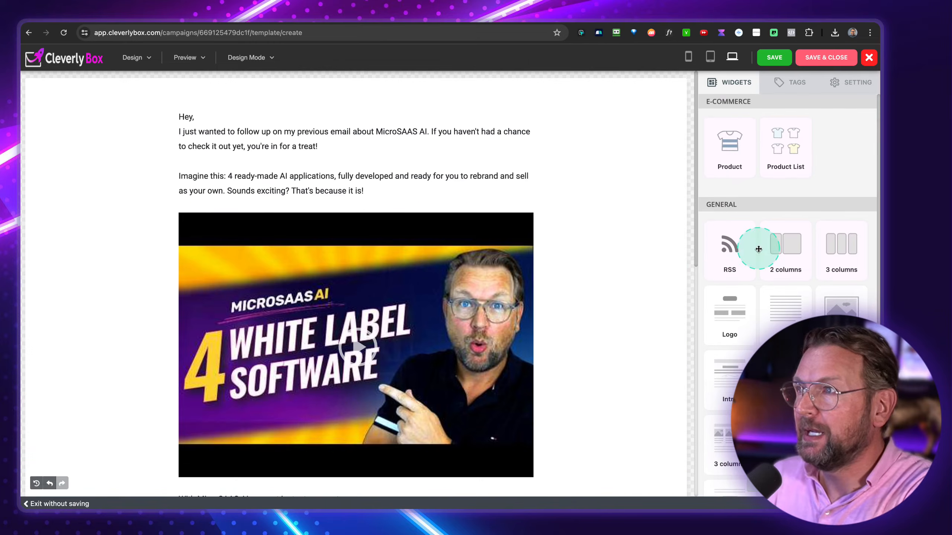
click(825, 63)
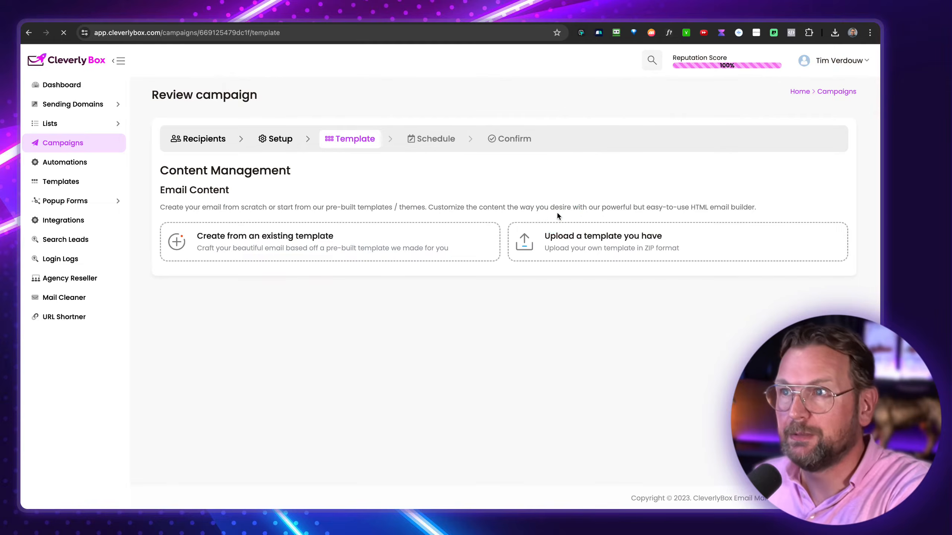
scroll(334, 161, down, 3)
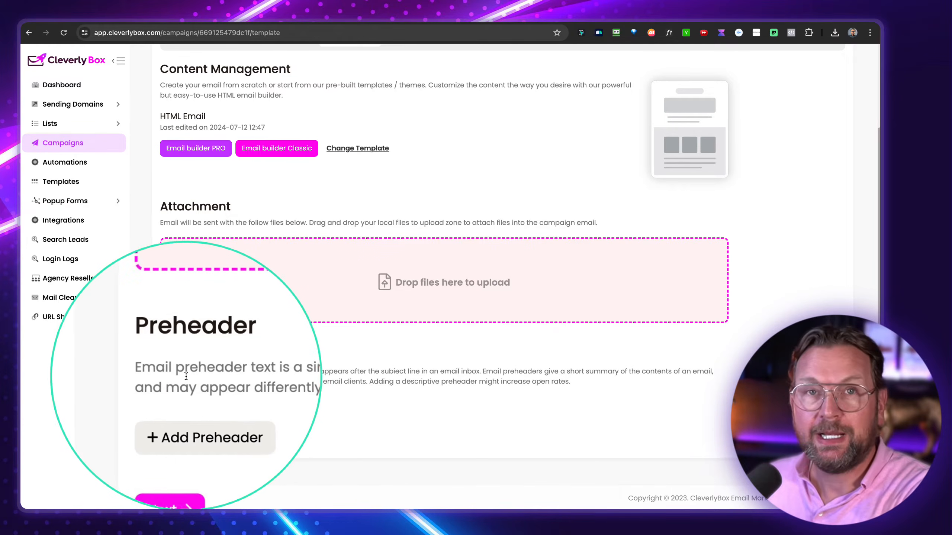
click(198, 414)
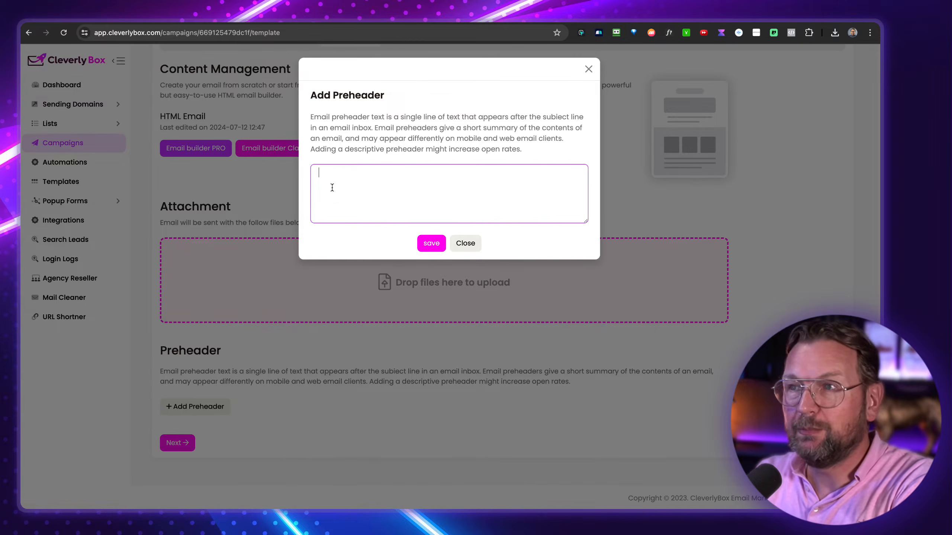
text(Want to save money on your autoresponder)
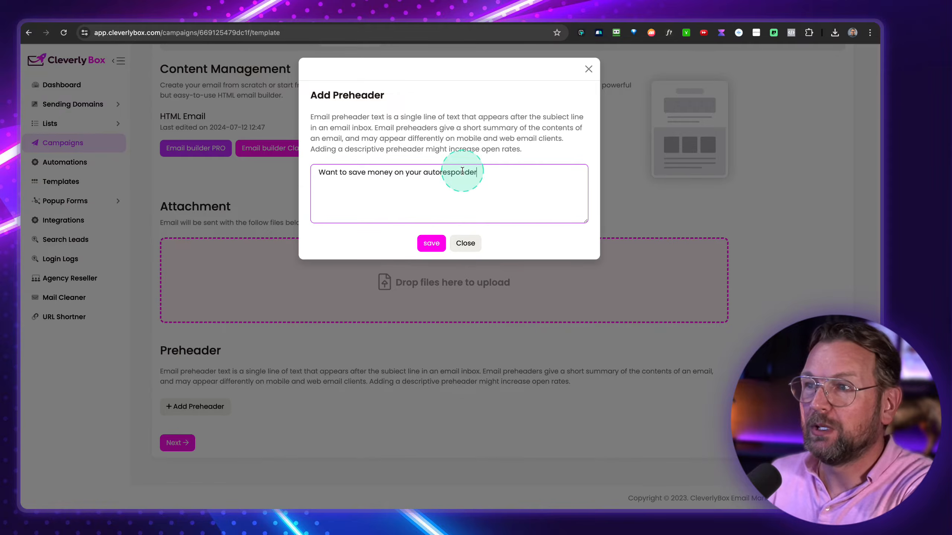
click(435, 244)
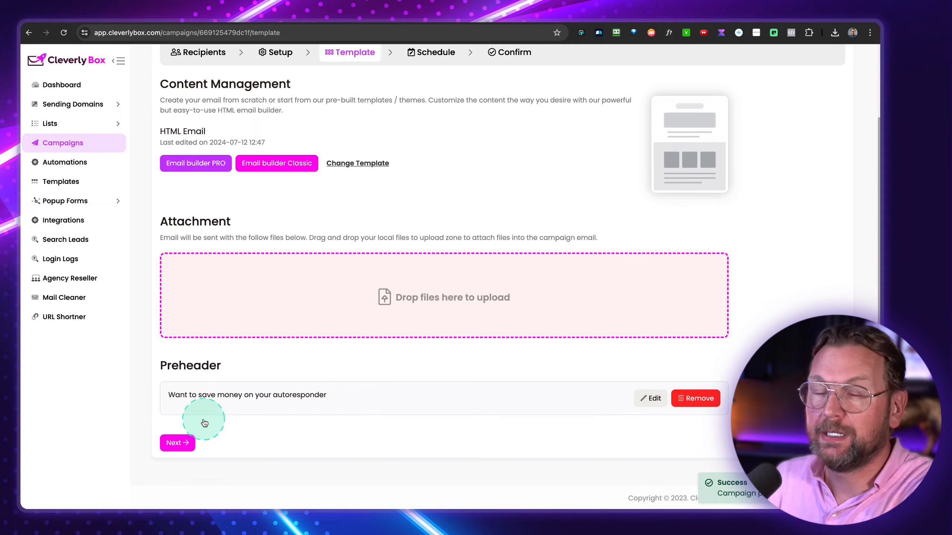
- Leave scheduling on Send immediately and advance to the Confirm step
click(184, 441)
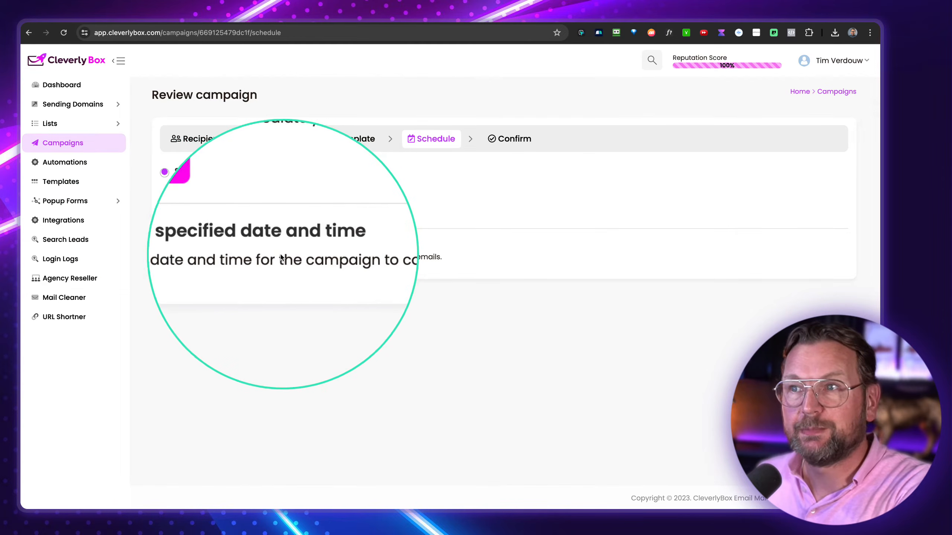
click(211, 240)
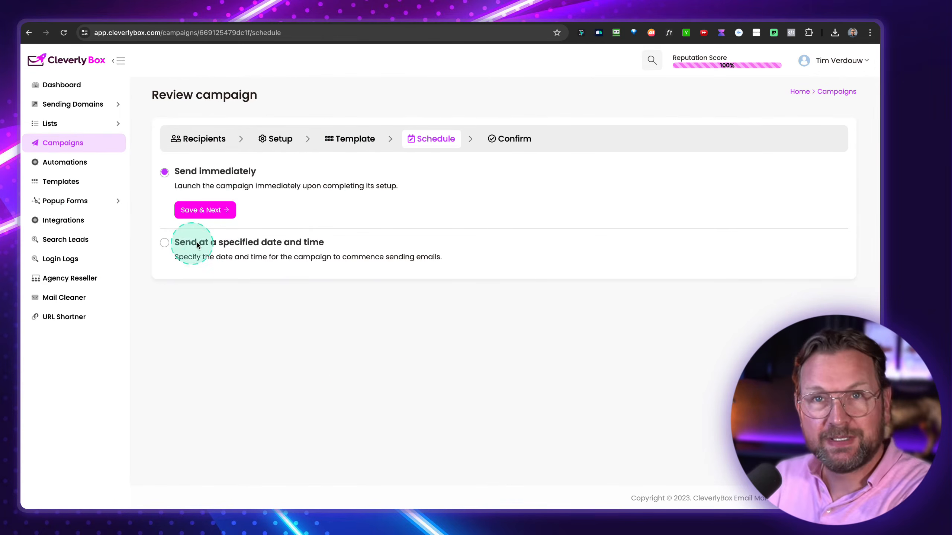
click(210, 209)
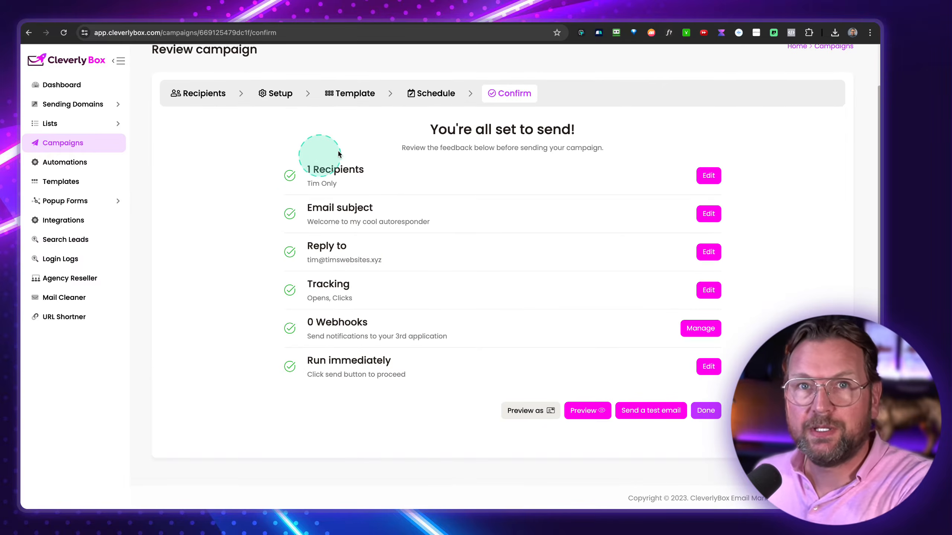
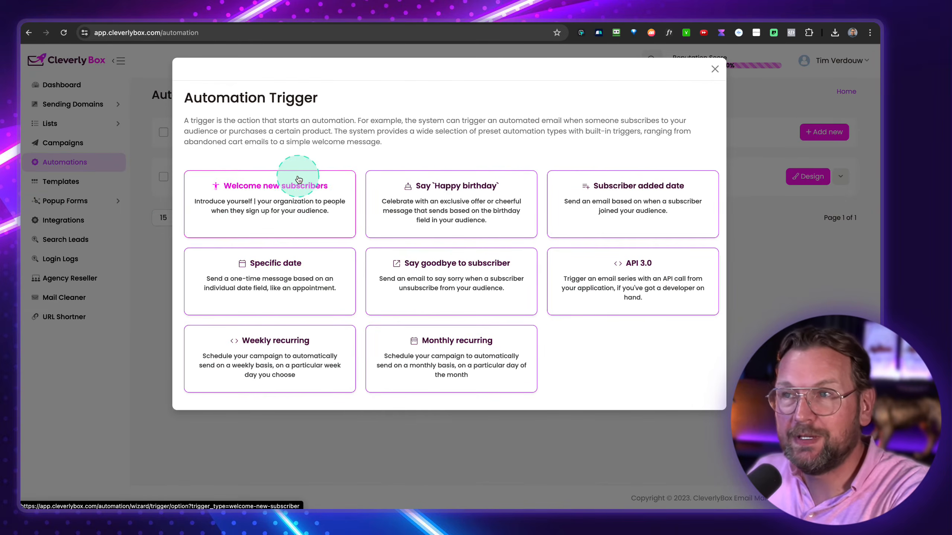
- Create the 'Welcome email' automation, triggered by new subscribers to the one-subscriber mail list
click(277, 187)
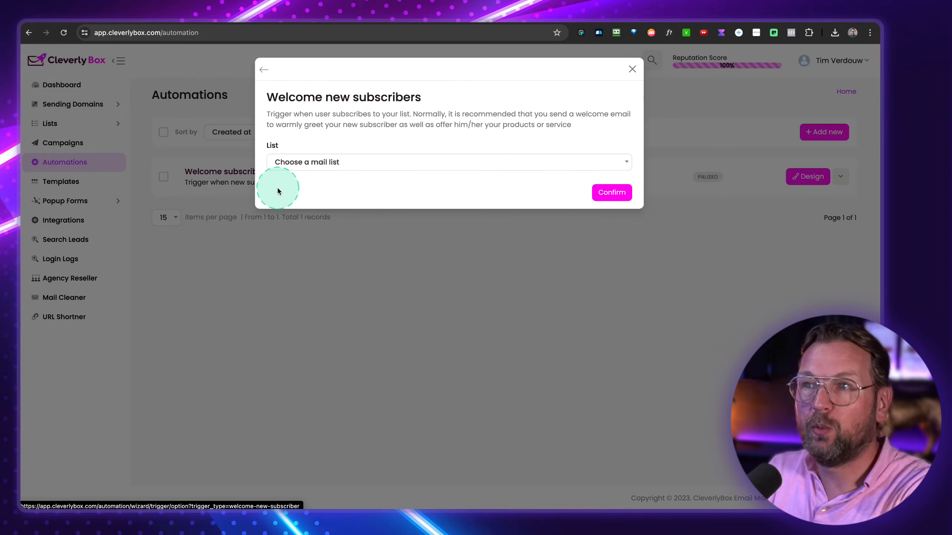
click(335, 164)
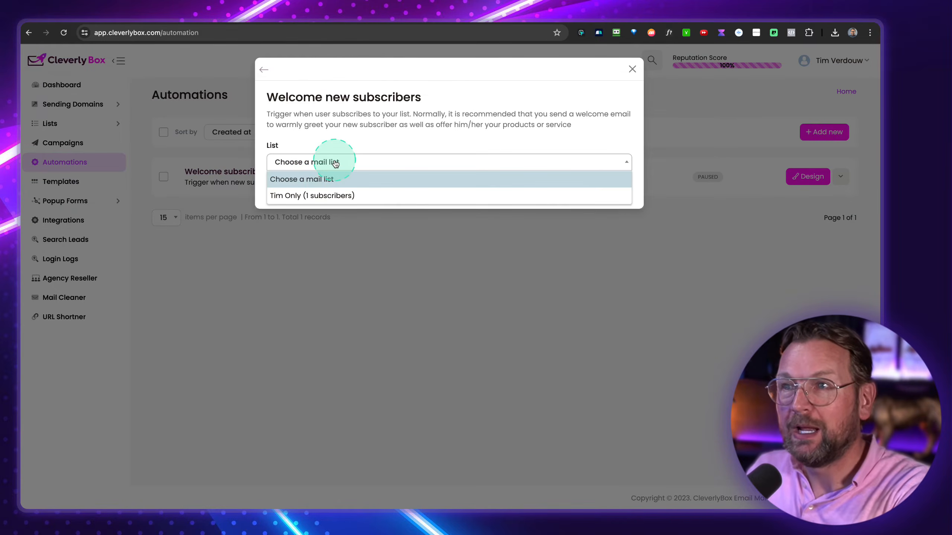
click(305, 196)
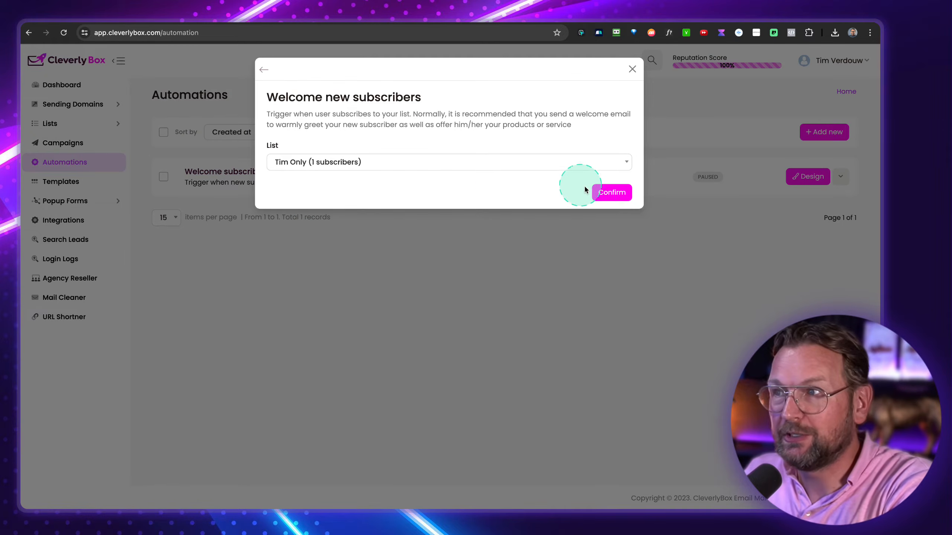
click(610, 193)
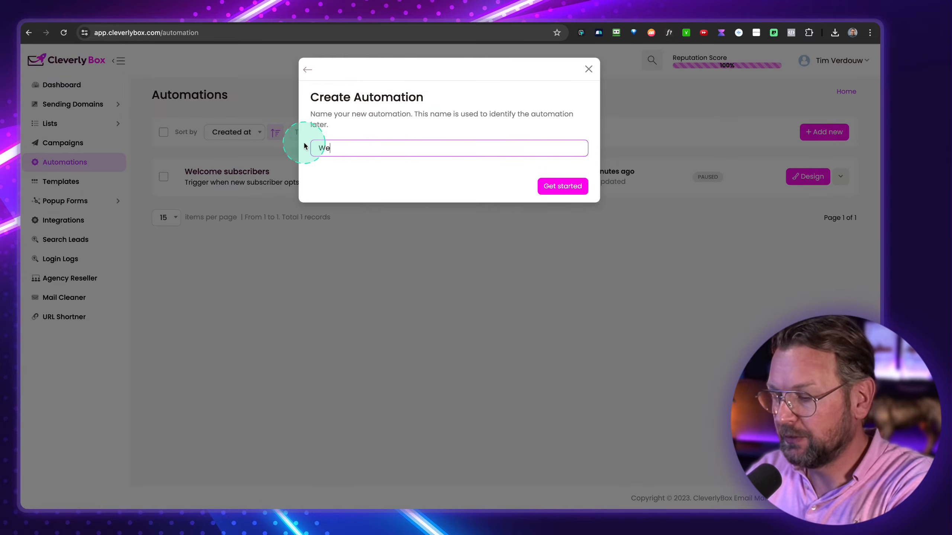
click(564, 190)
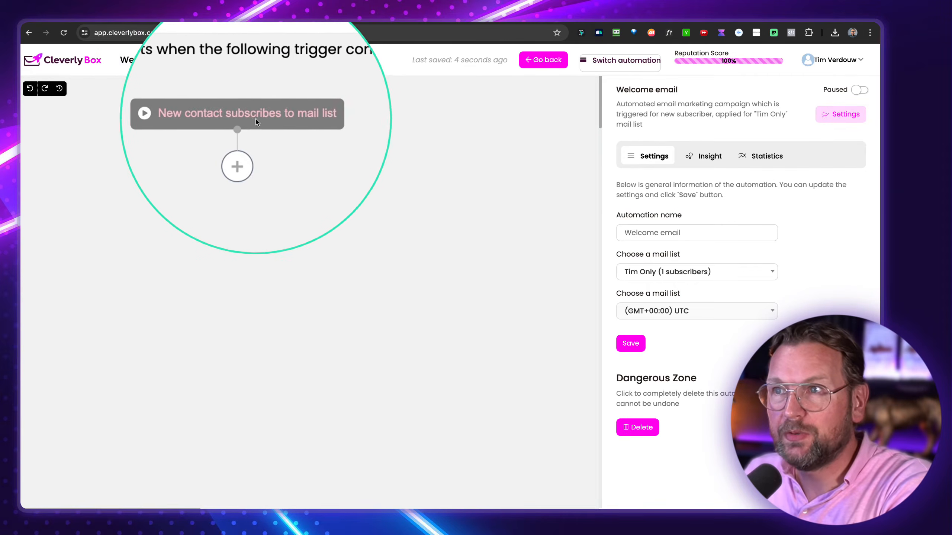
- Add a Send an email step after the trigger, with subject 'Welcome to my list' and sender details filled in
click(233, 169)
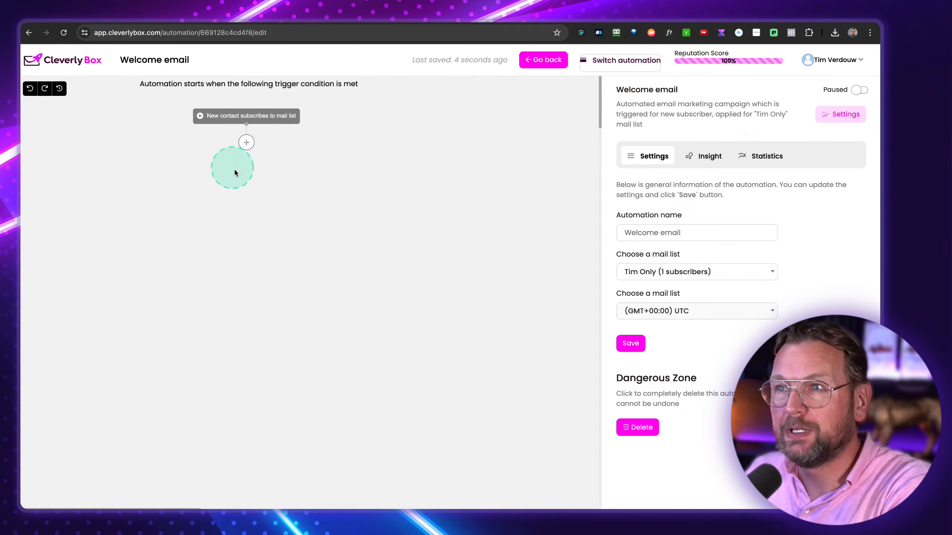
click(247, 144)
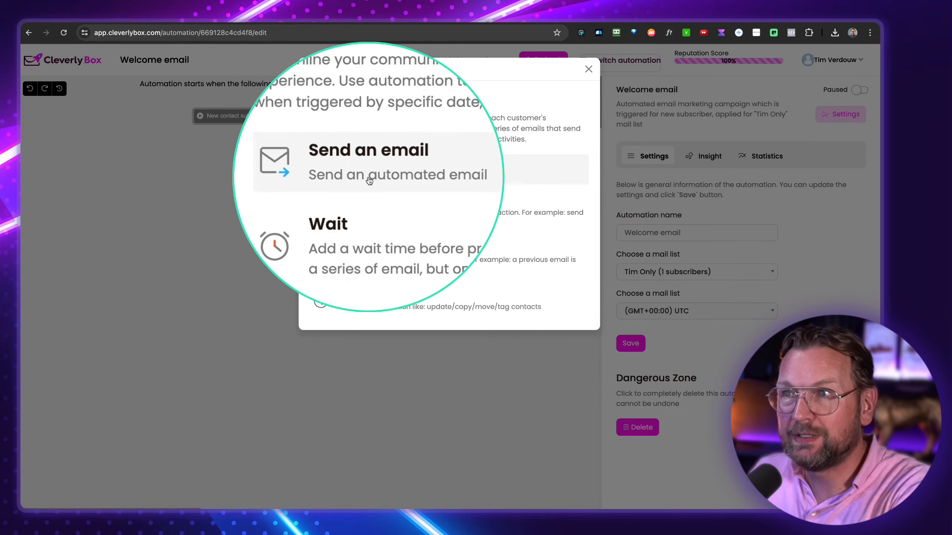
click(357, 184)
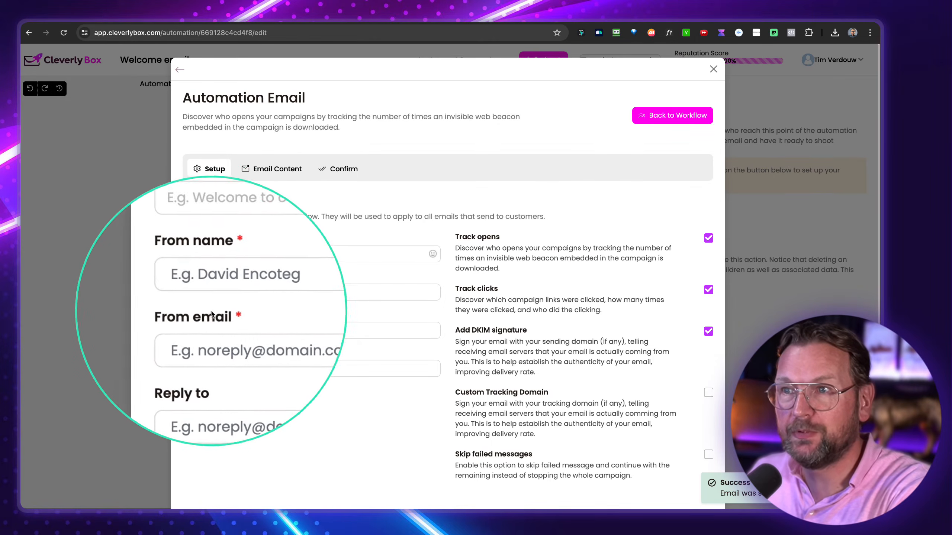
click(246, 286)
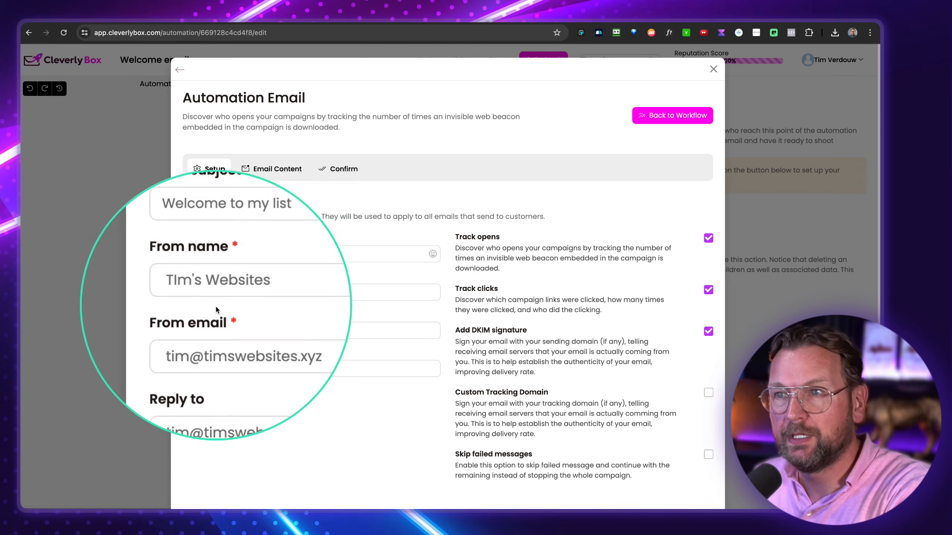
click(446, 454)
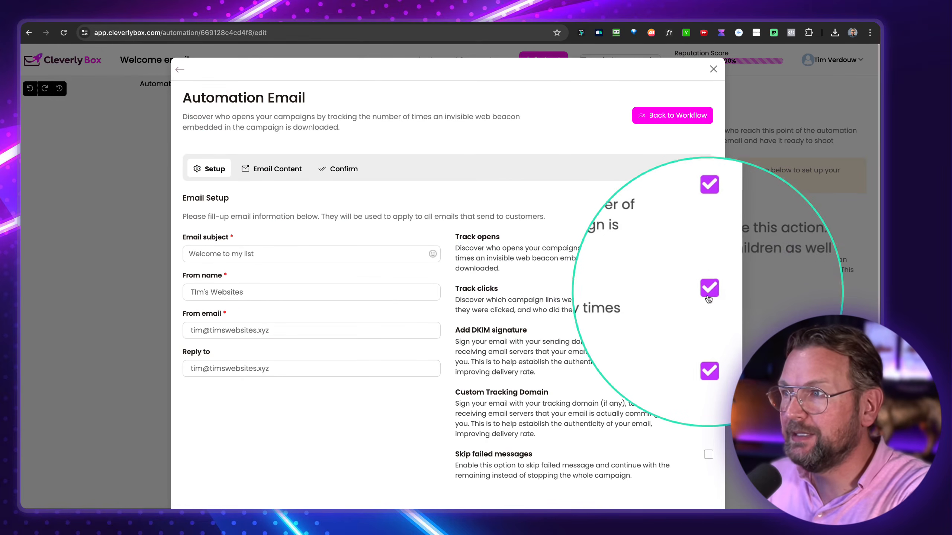
click(471, 238)
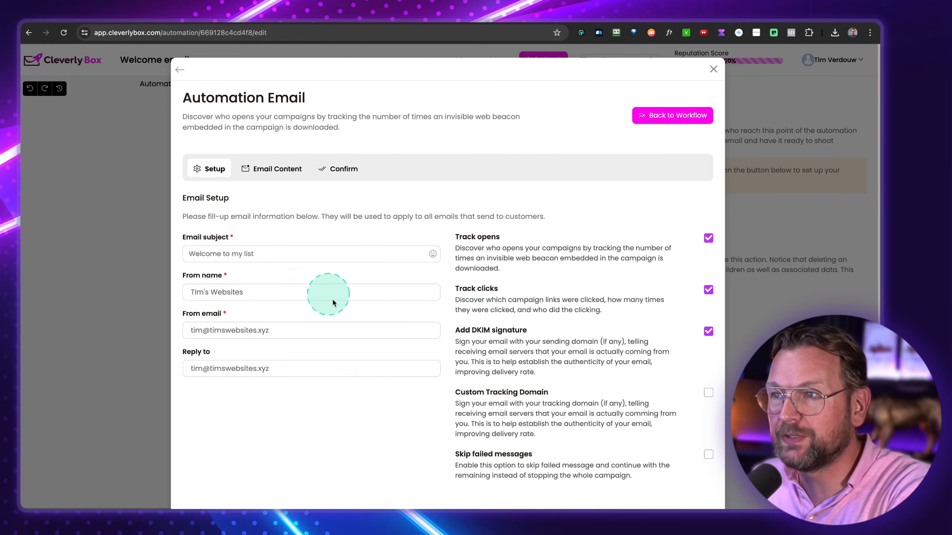
scroll(333, 303, down, 1)
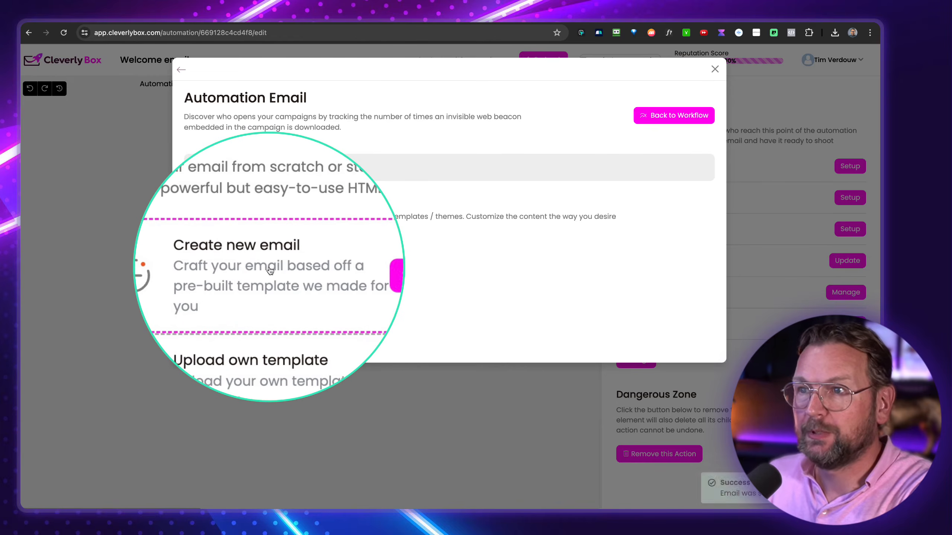
- Build the email content from the featured Linkedin Inspiration template
click(270, 270)
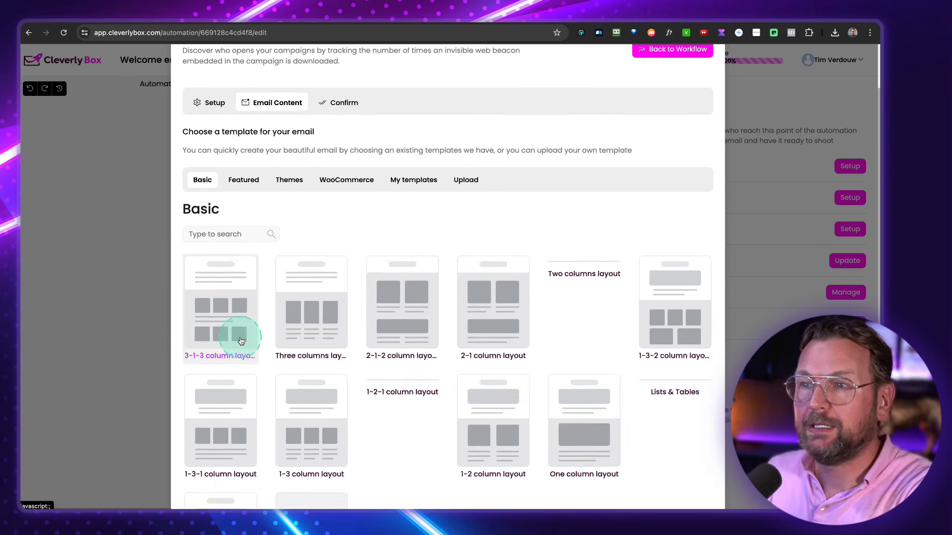
scroll(234, 333, down, 1)
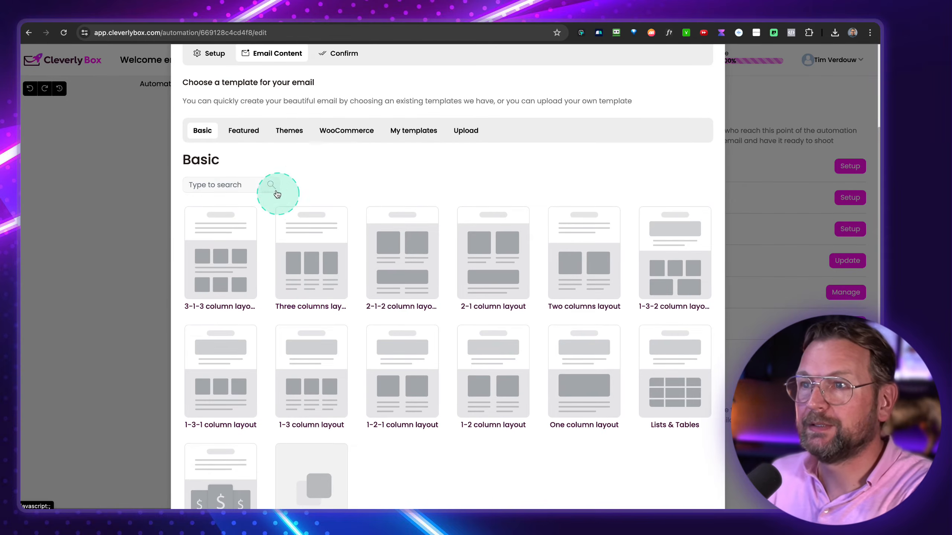
click(243, 130)
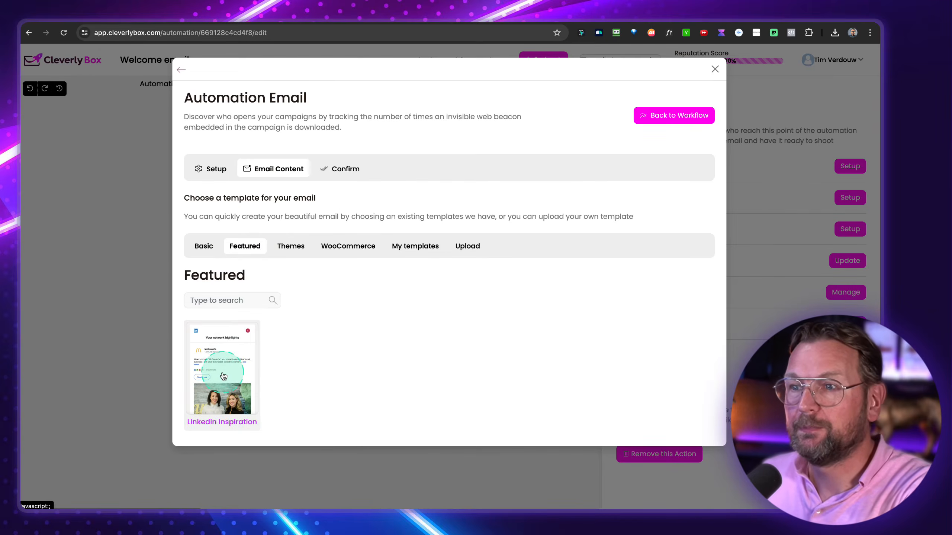
click(223, 375)
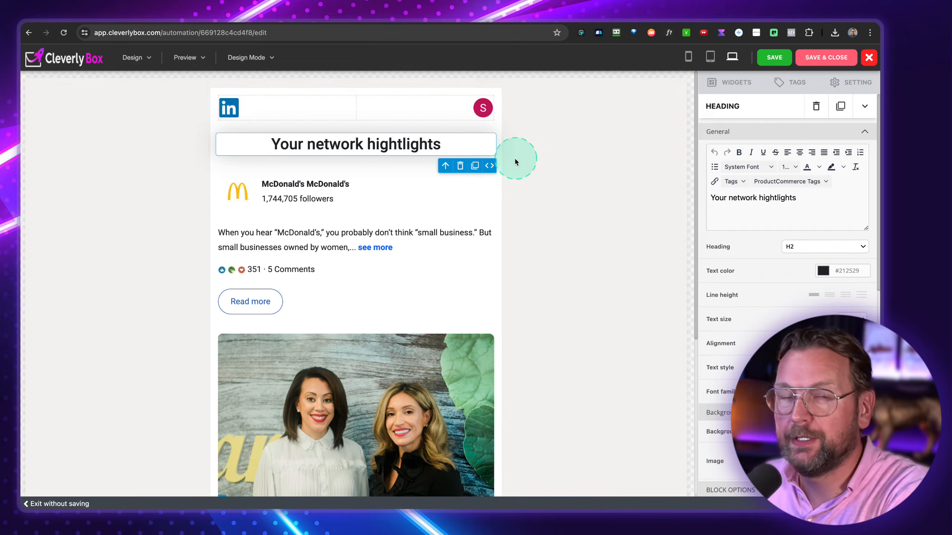
scroll(439, 221, down, 6)
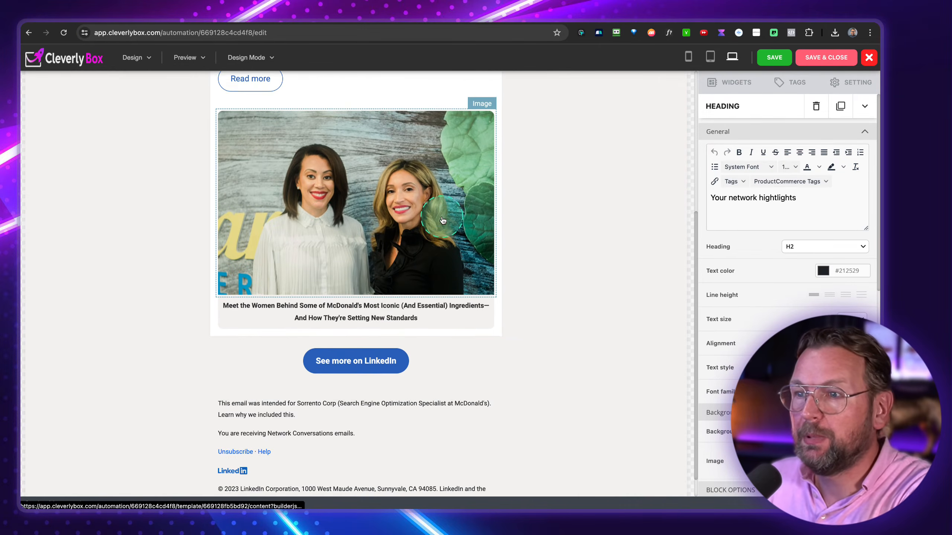
scroll(443, 221, up, 6)
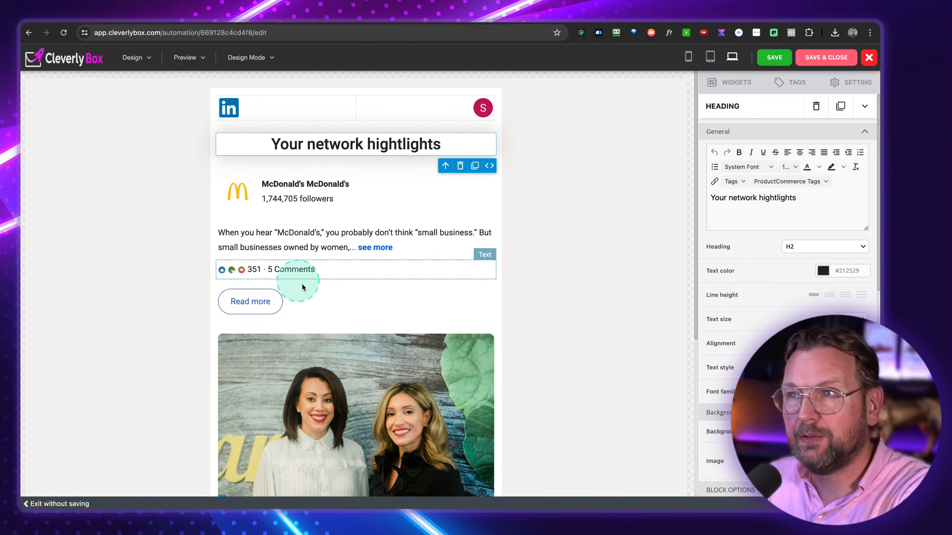
scroll(374, 240, down, 4)
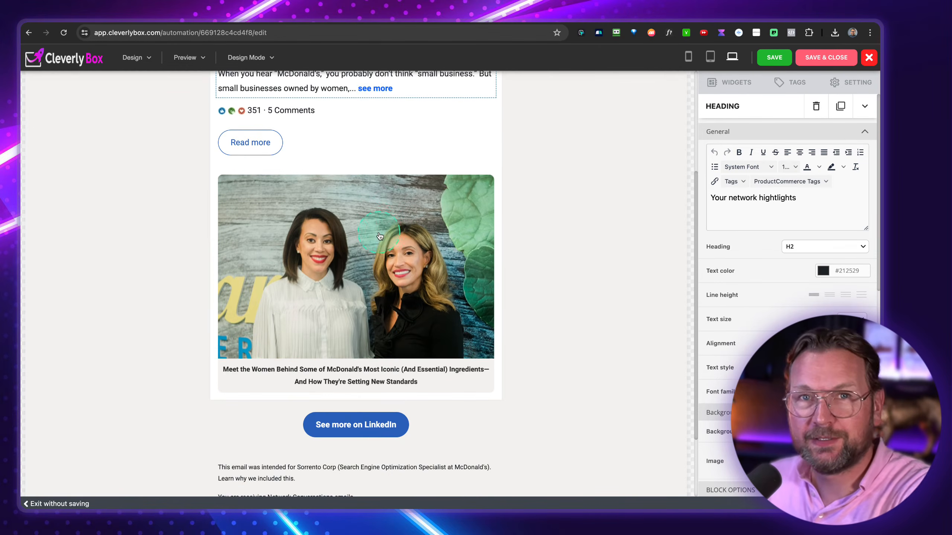
scroll(420, 225, down, 2)
scroll(439, 221, up, 3)
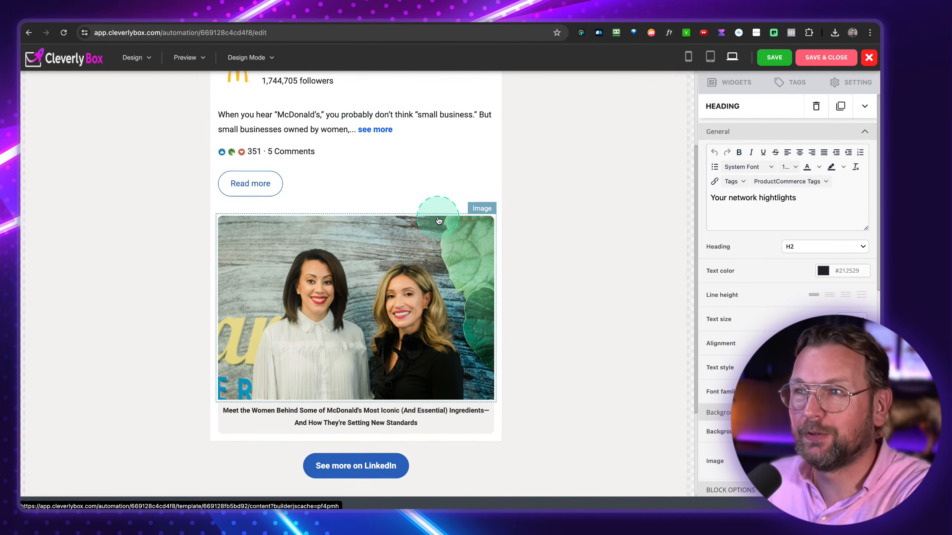
scroll(439, 221, up, 3)
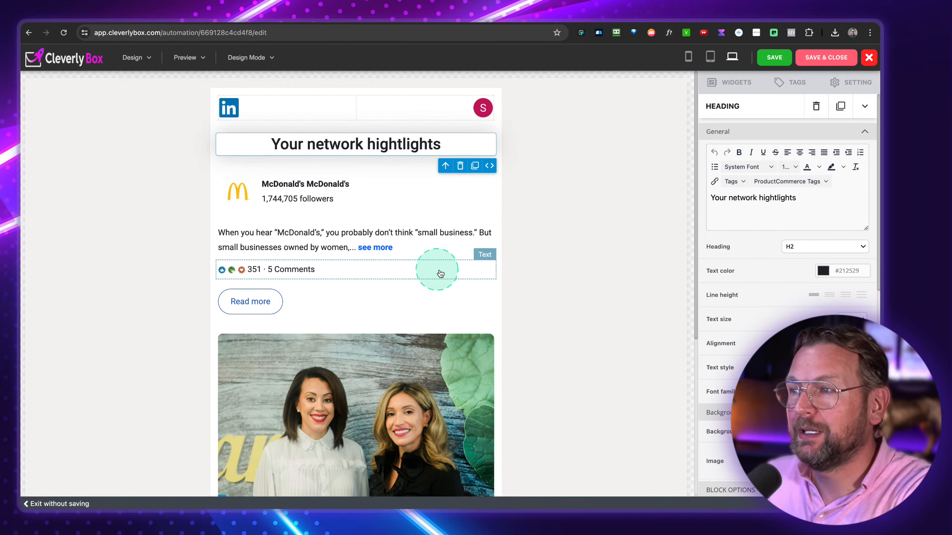
- Save the email design, review the Confirm step, and return to the workflow editor
click(820, 59)
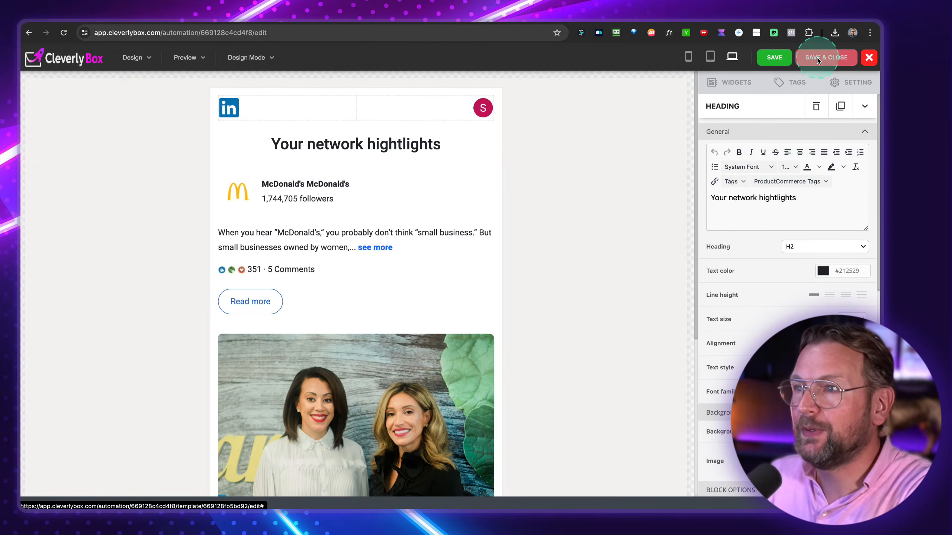
scroll(256, 369, down, 2)
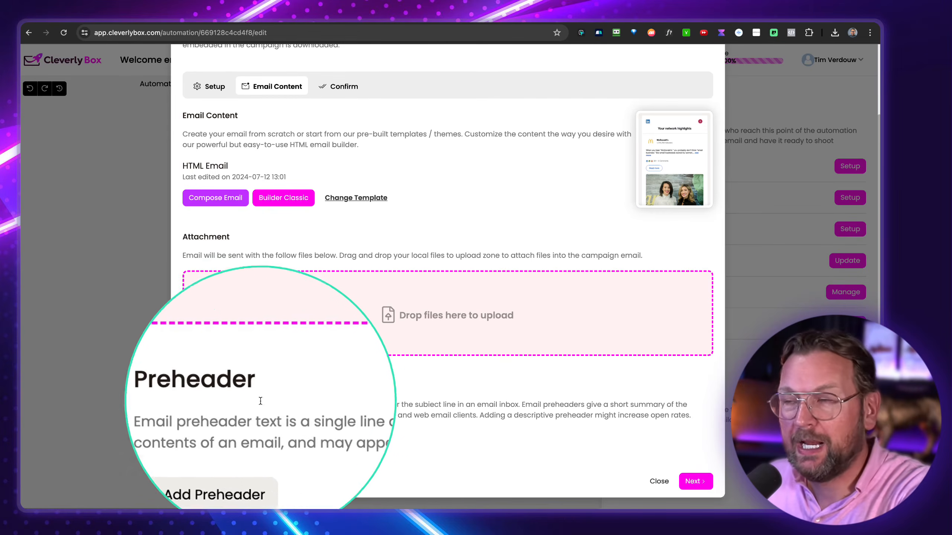
click(694, 485)
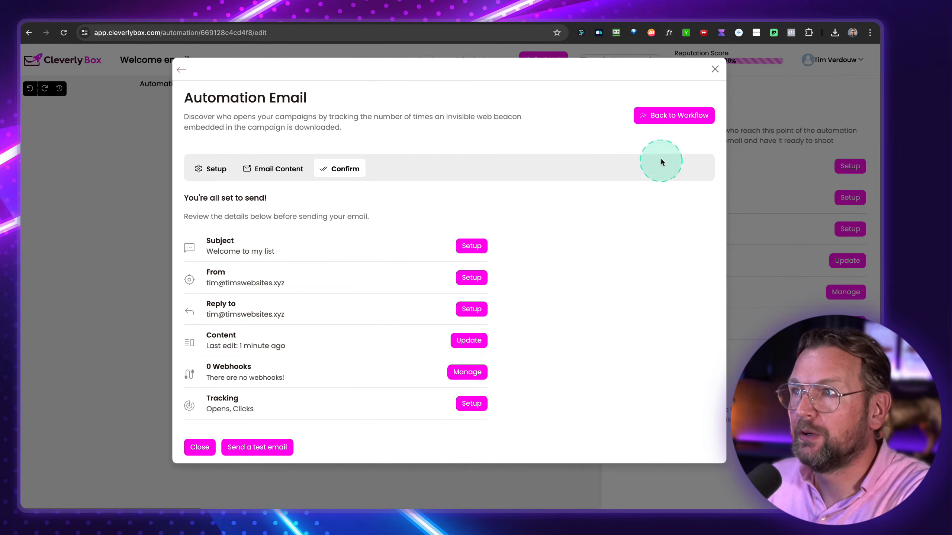
click(669, 115)
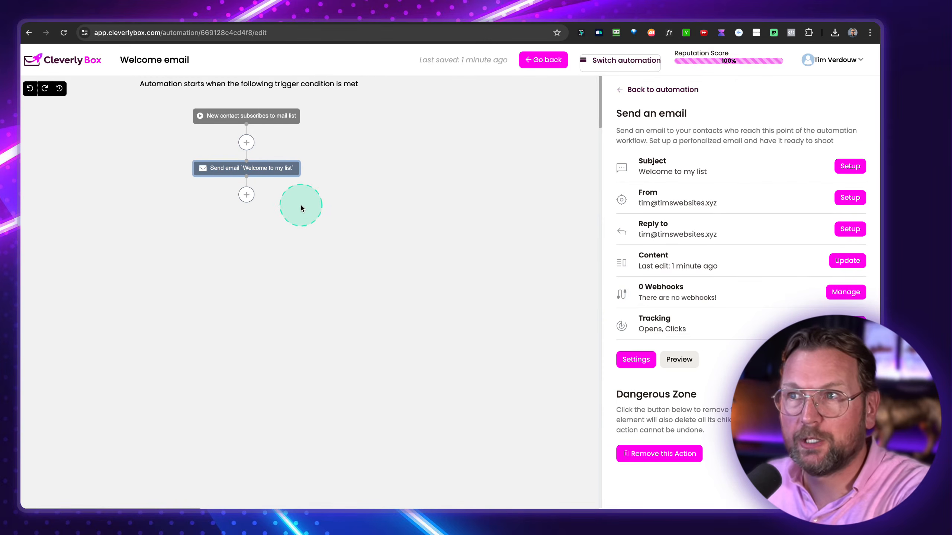
- Add a 'Wait for 1 day' step after the welcome email
click(246, 194)
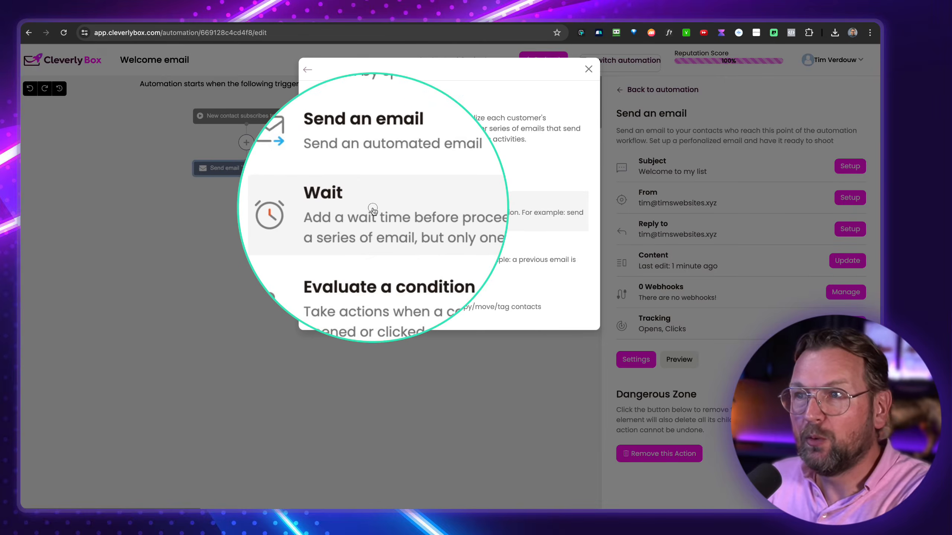
click(374, 211)
click(390, 160)
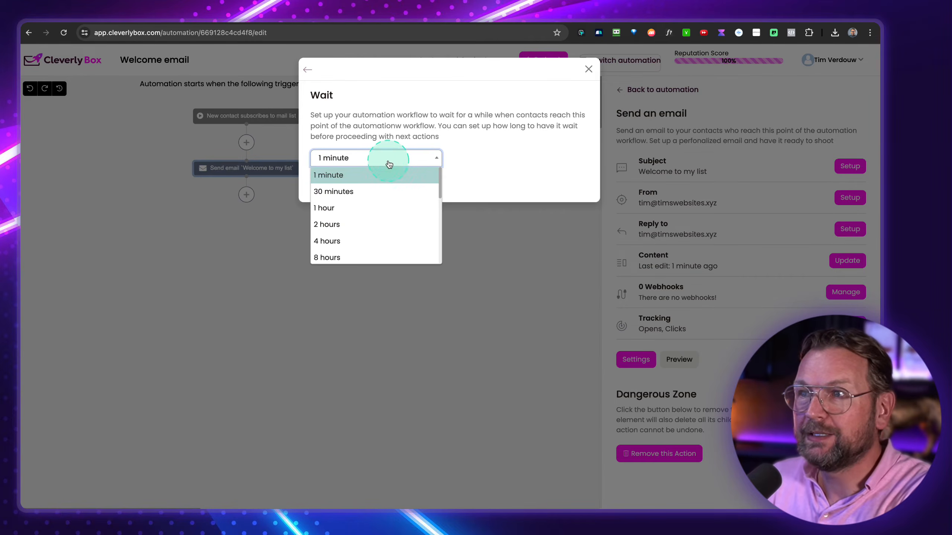
scroll(326, 240, down, 2)
scroll(326, 239, down, 1)
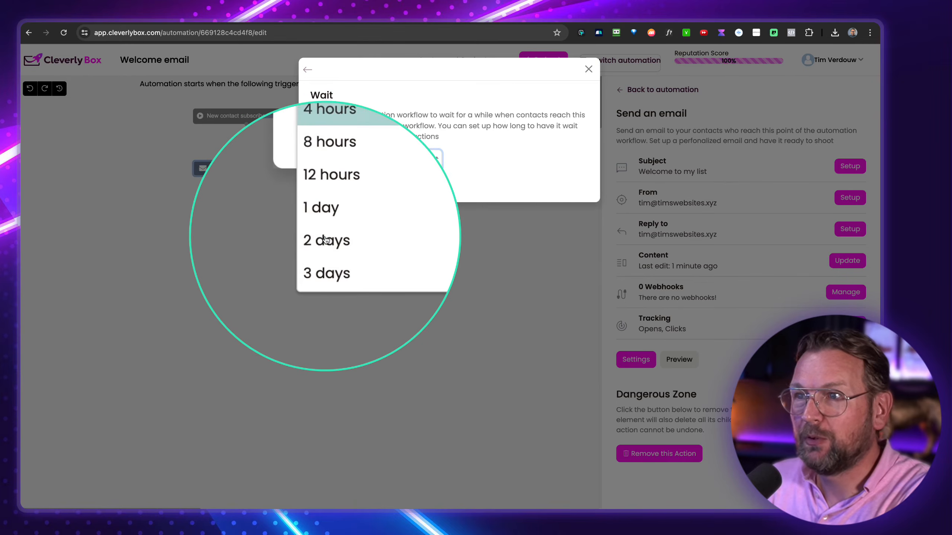
click(336, 227)
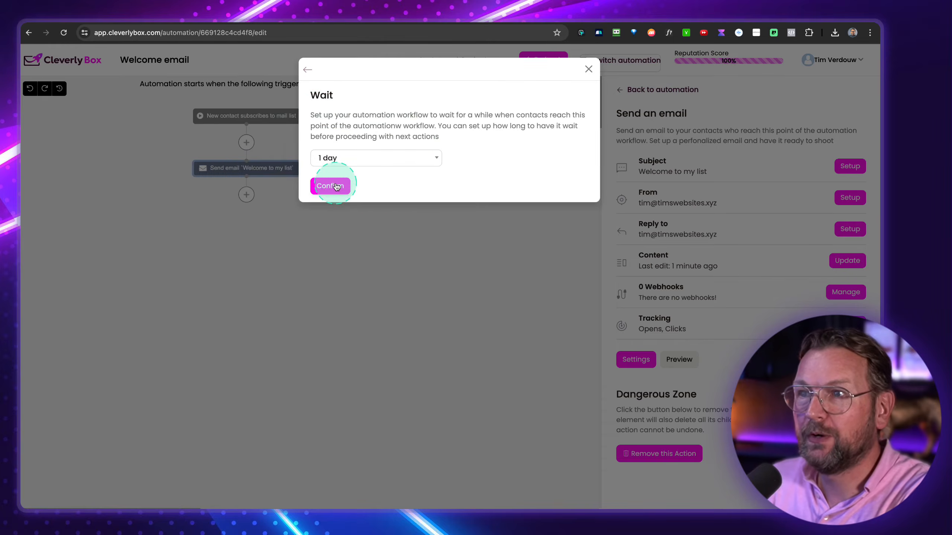
click(330, 186)
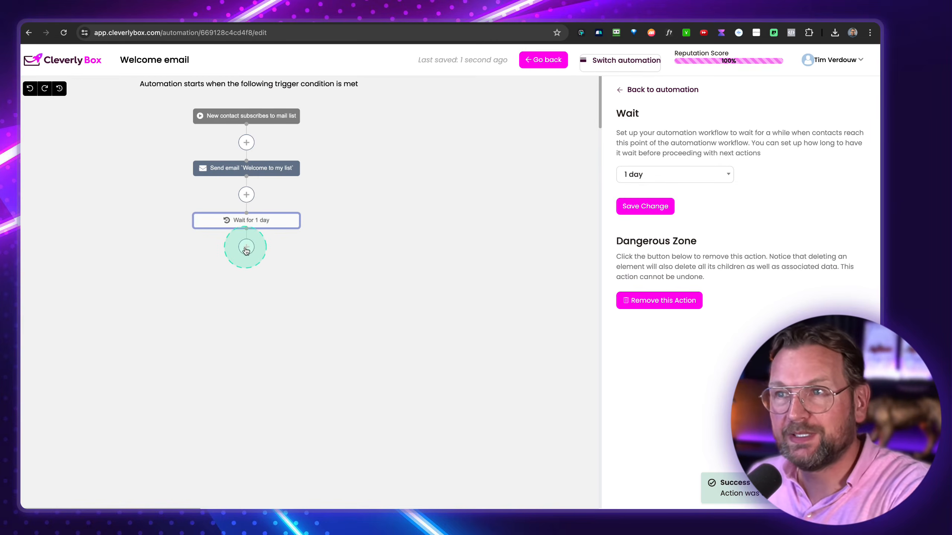
click(246, 248)
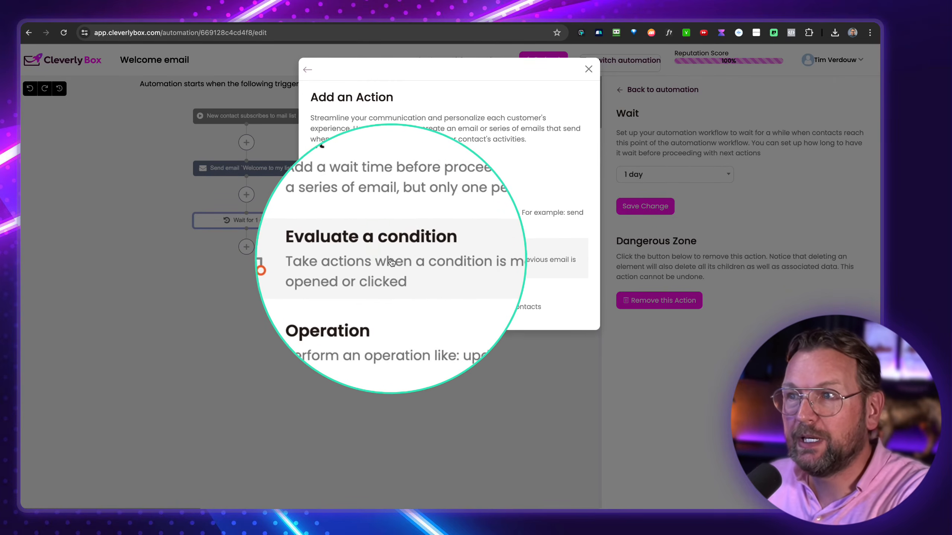
- Add a condition step that branches on the subscriber clicking a link
click(378, 258)
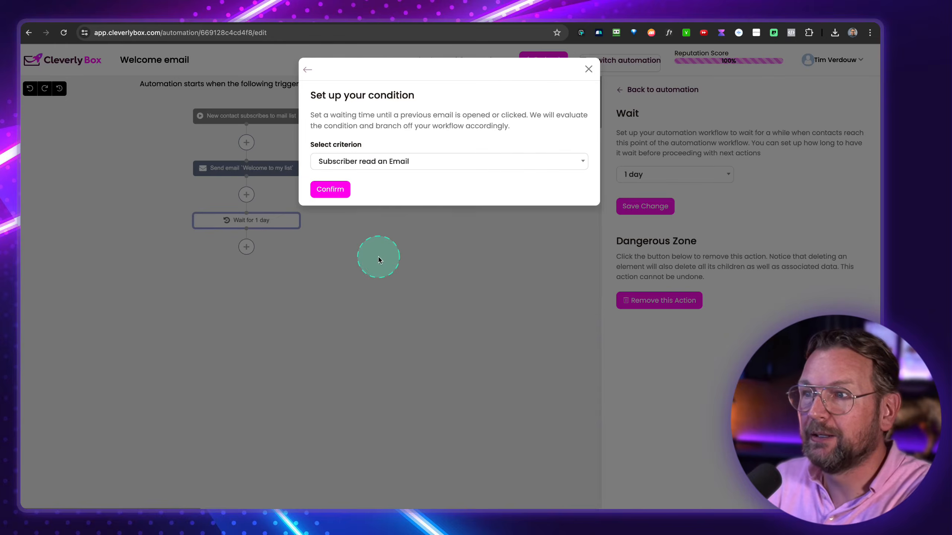
click(378, 162)
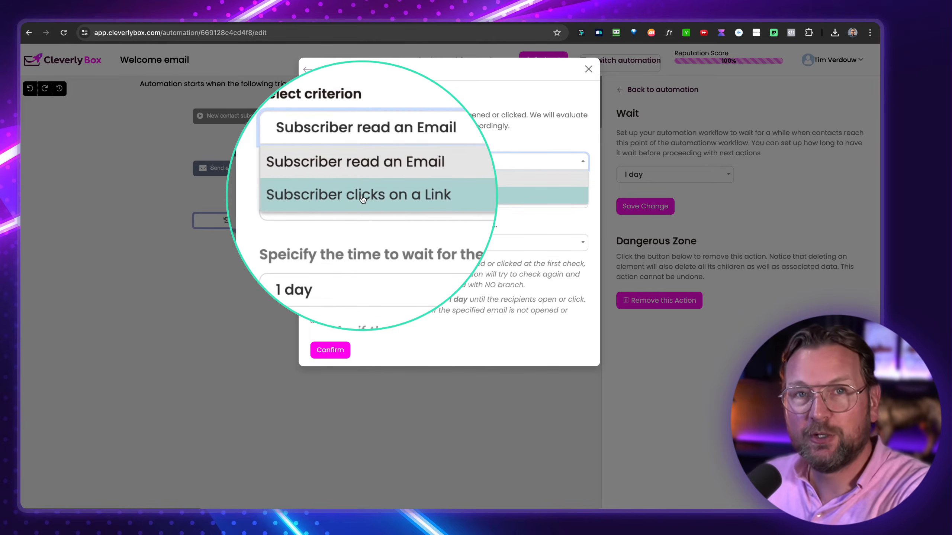
click(362, 195)
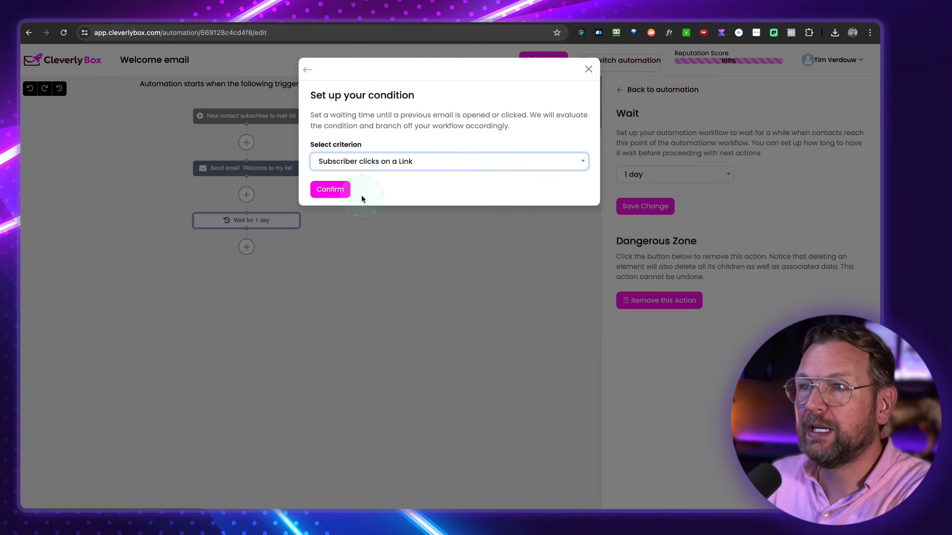
click(358, 200)
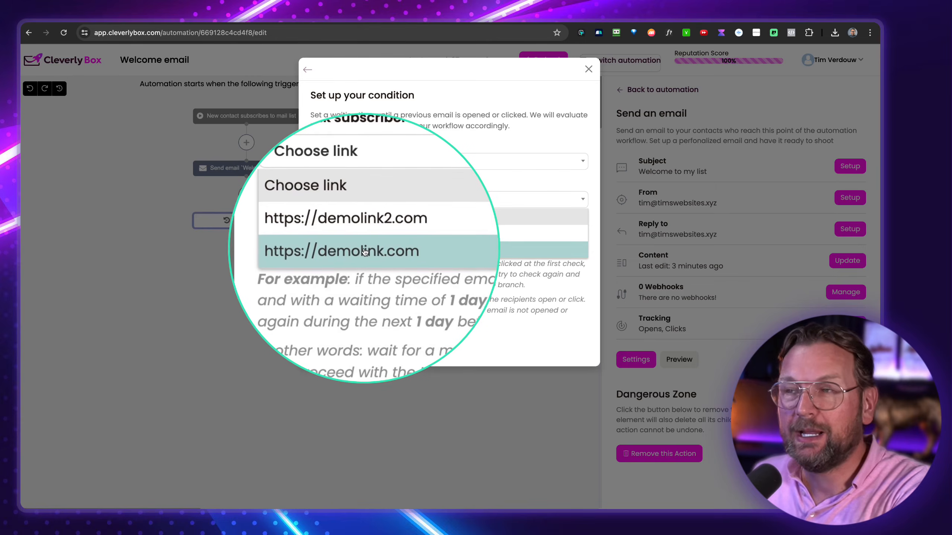
click(364, 251)
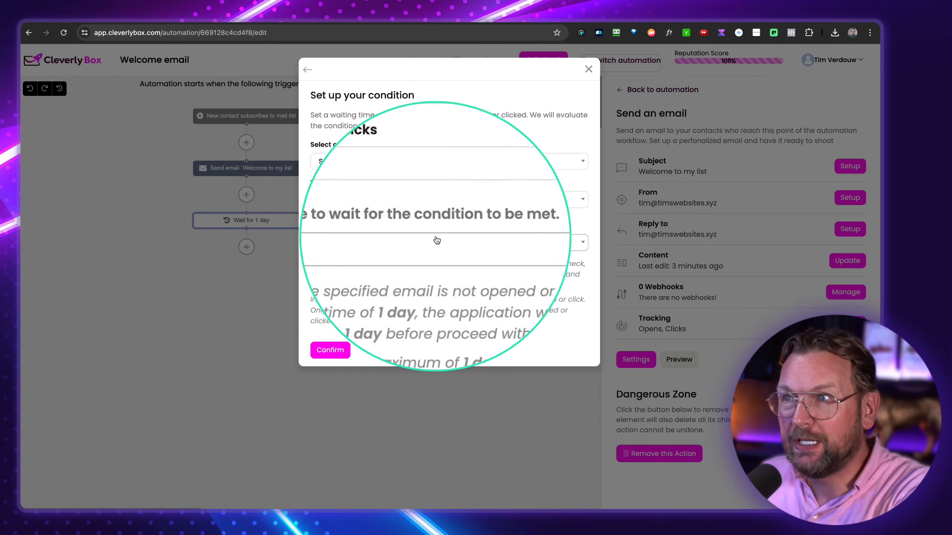
click(331, 350)
click(289, 280)
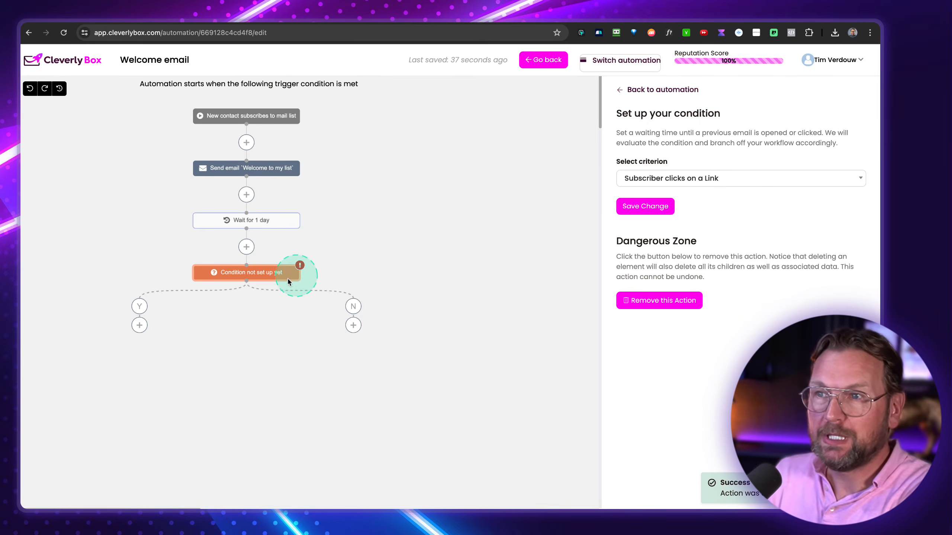
click(234, 274)
click(731, 216)
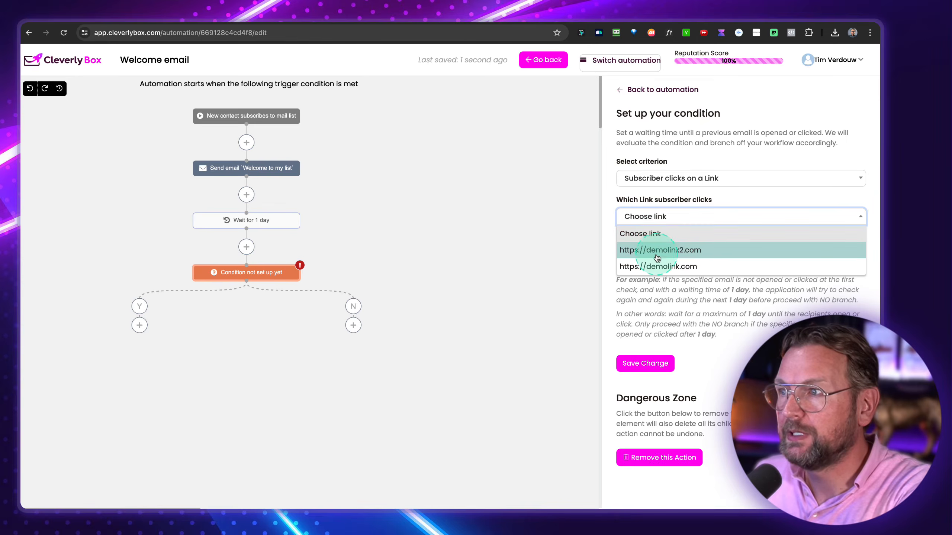
click(660, 263)
click(702, 494)
click(645, 363)
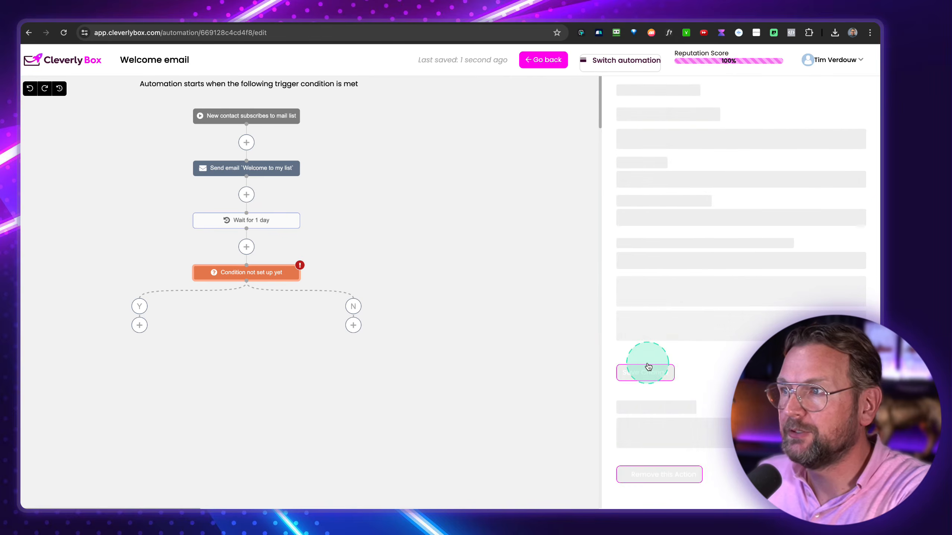
click(276, 272)
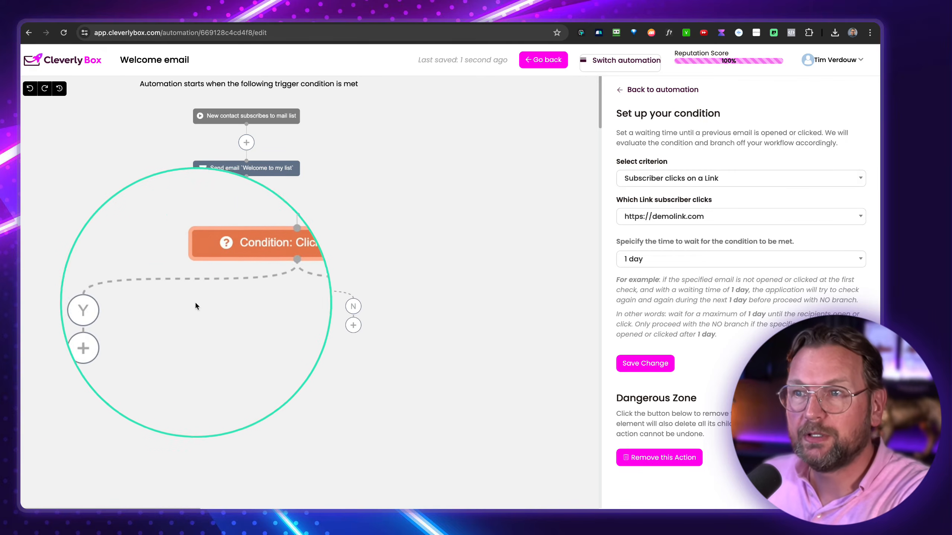
- Add an unconfigured Send an email step to the Yes branch and another to the No branch
click(139, 324)
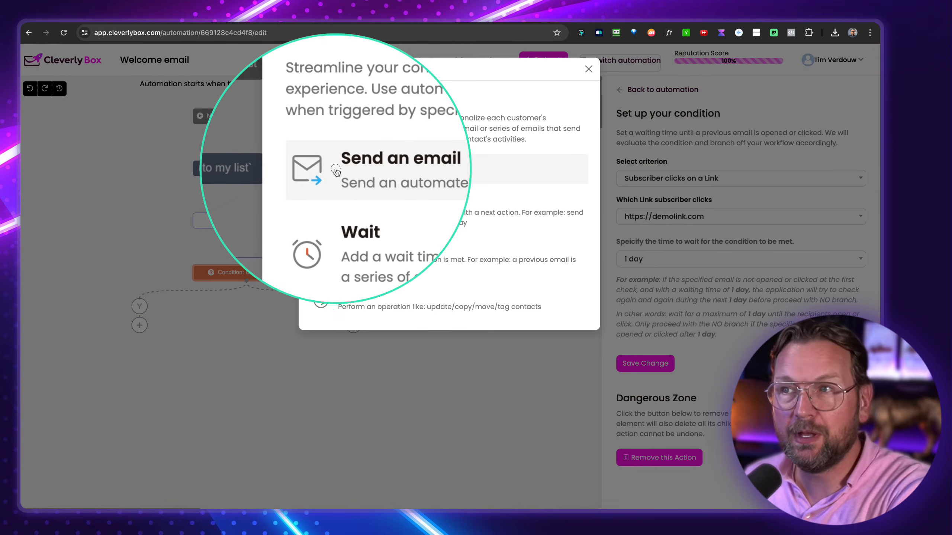
click(335, 171)
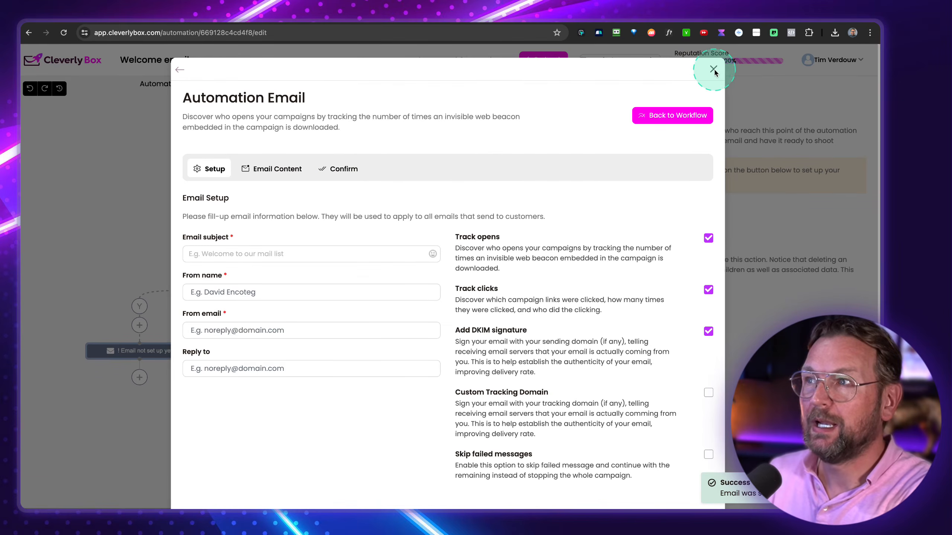
click(713, 69)
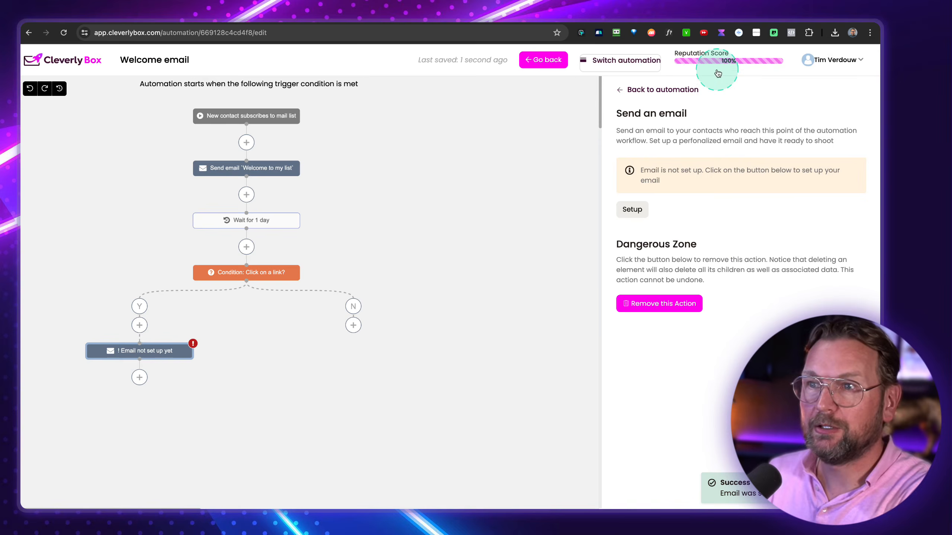
click(354, 326)
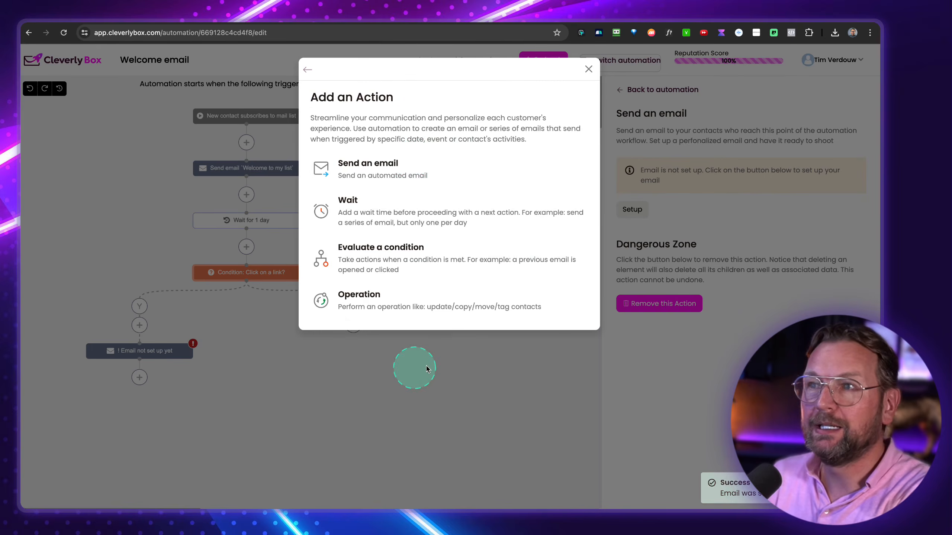
click(414, 164)
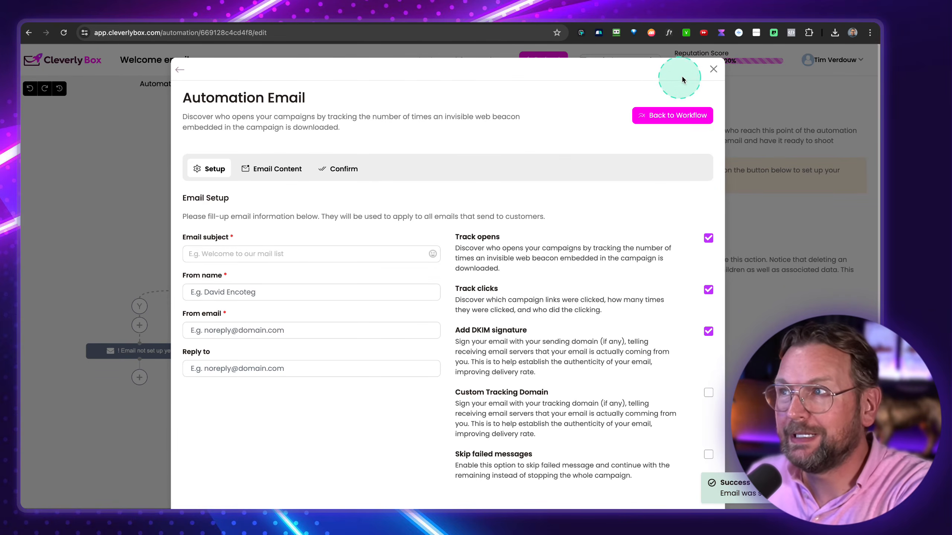
click(713, 70)
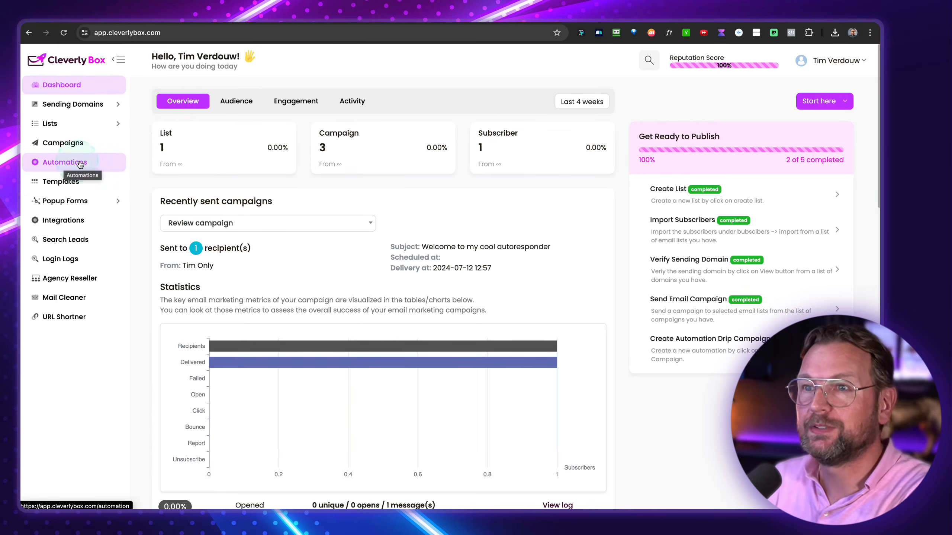
- Look at the popup form's website integration page, then go to the signup forms list
click(61, 208)
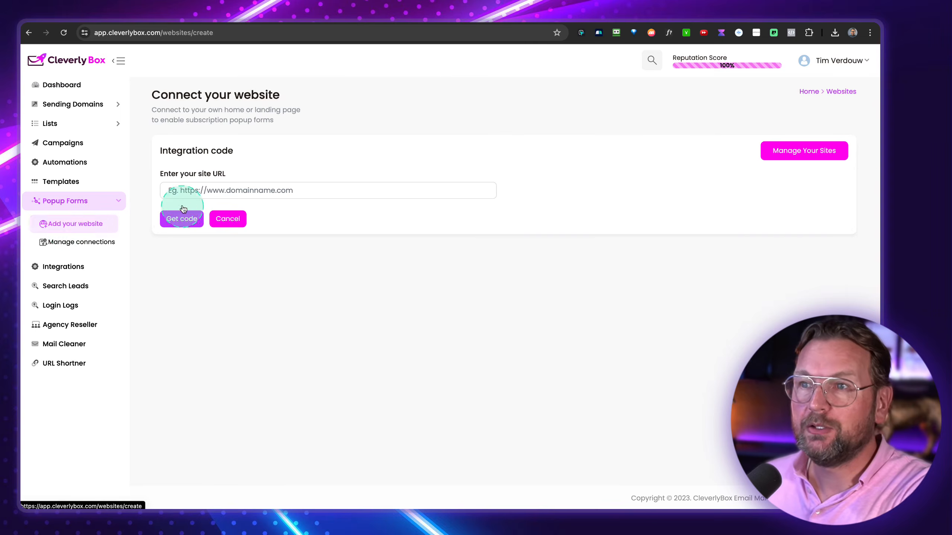
click(186, 228)
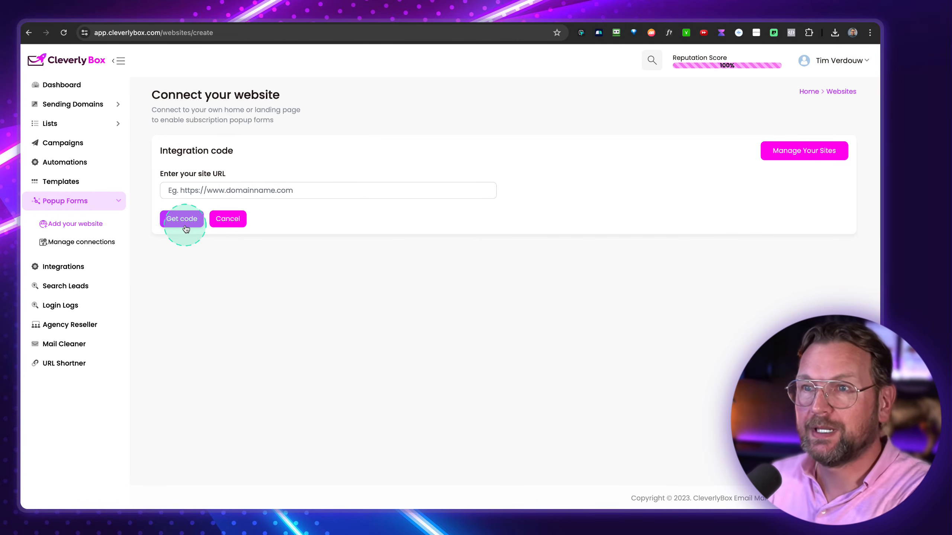
click(54, 256)
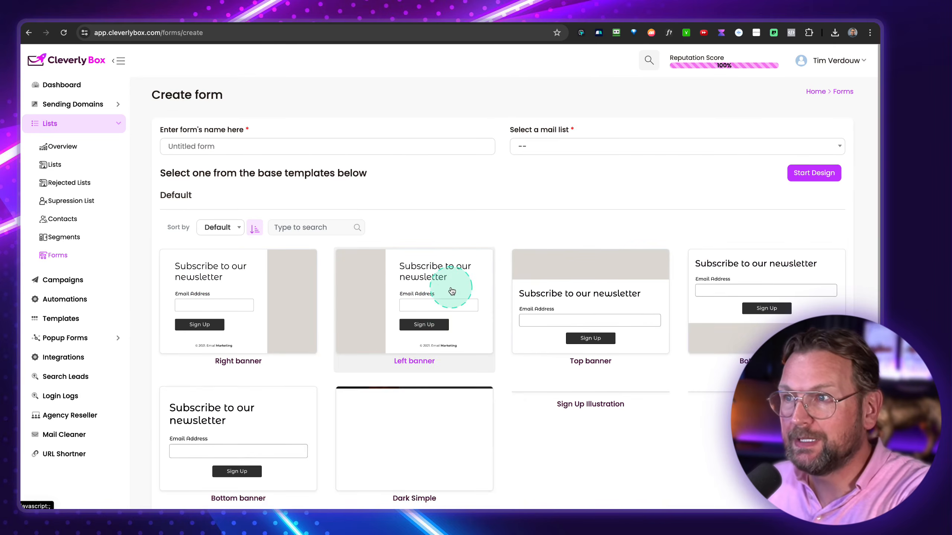
- Create a form named 'Popup' on the one-subscriber list from the Lena Swift profile-card template
scroll(452, 291, down, 3)
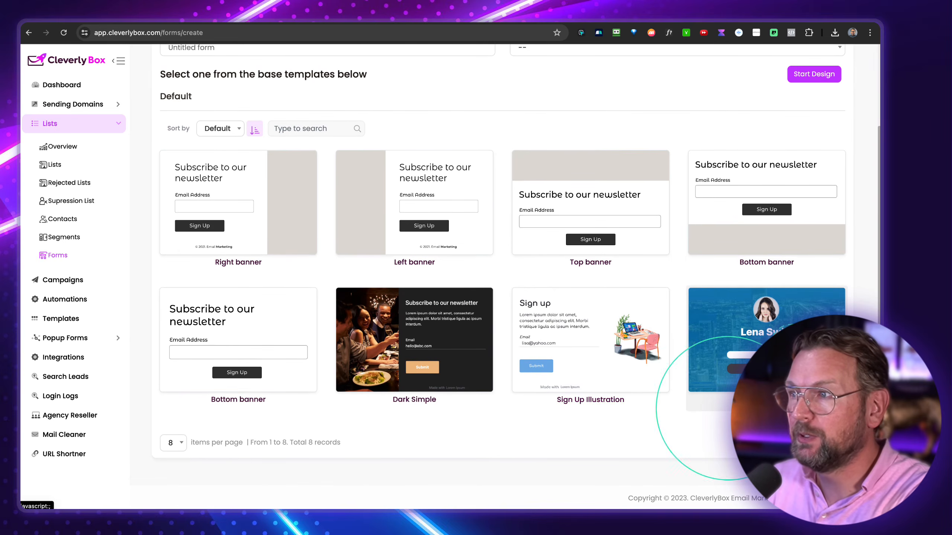
click(766, 349)
click(811, 74)
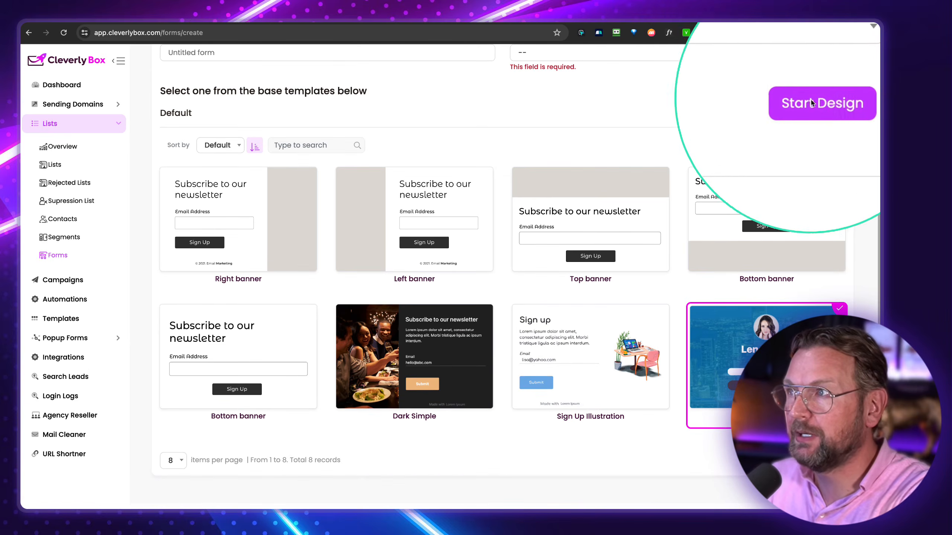
scroll(574, 146, up, 3)
click(574, 147)
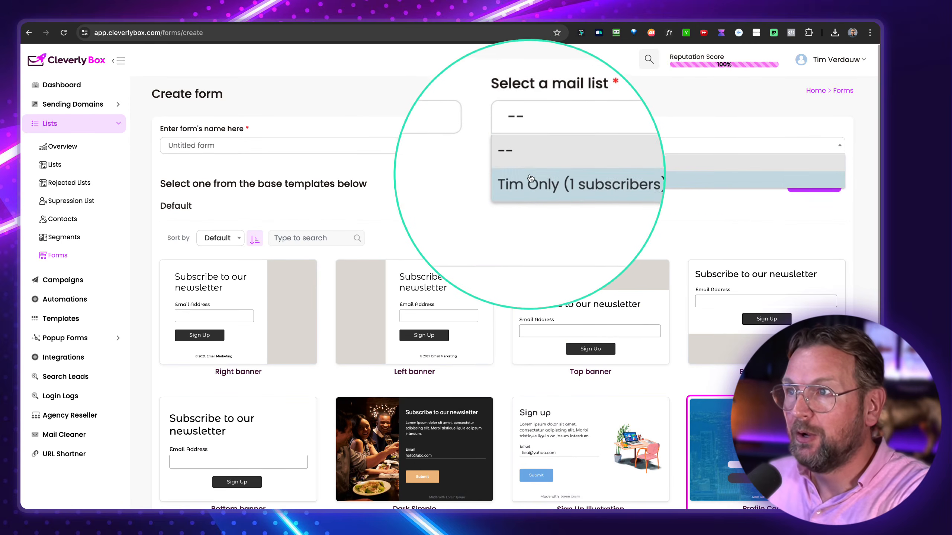
click(530, 180)
click(205, 145)
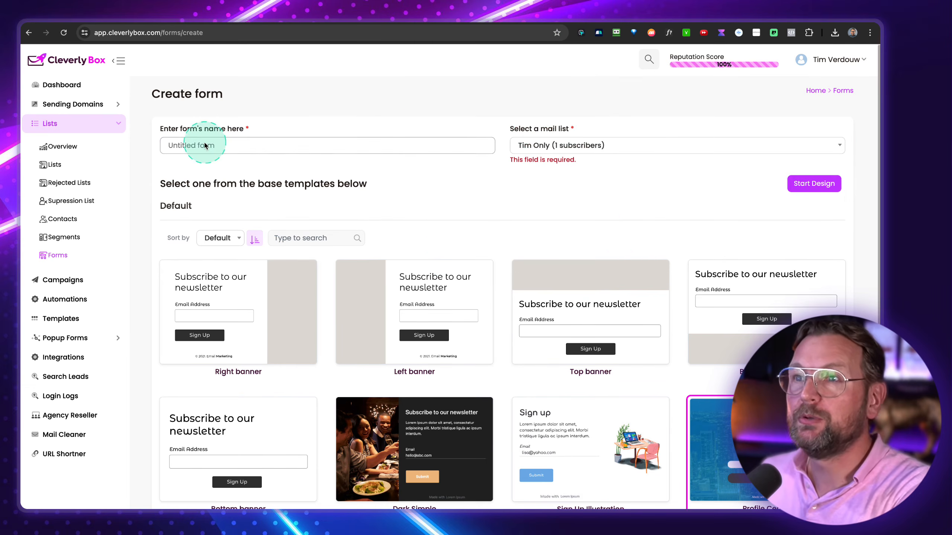
text(Popup)
click(815, 184)
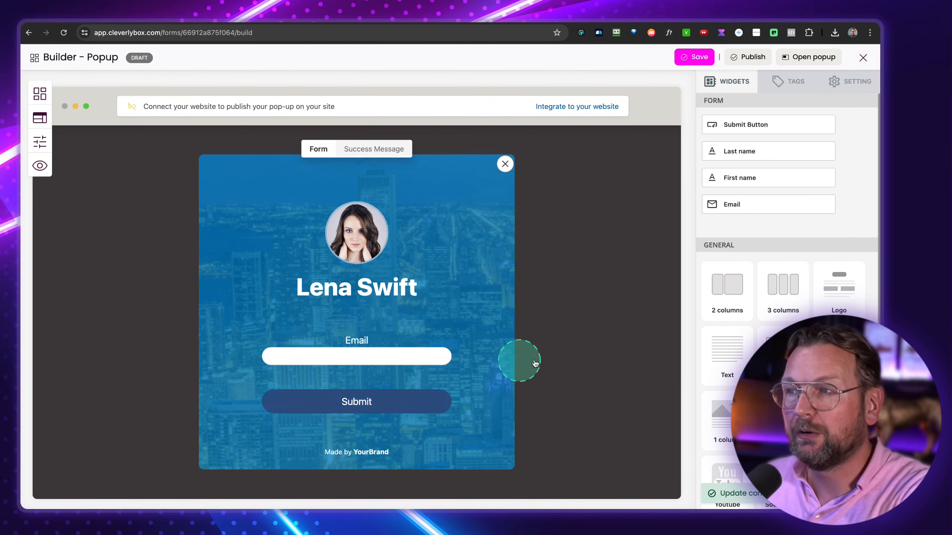
- Glance at the popup themes, then keep the one-subscriber list in the form settings
scroll(768, 311, down, 4)
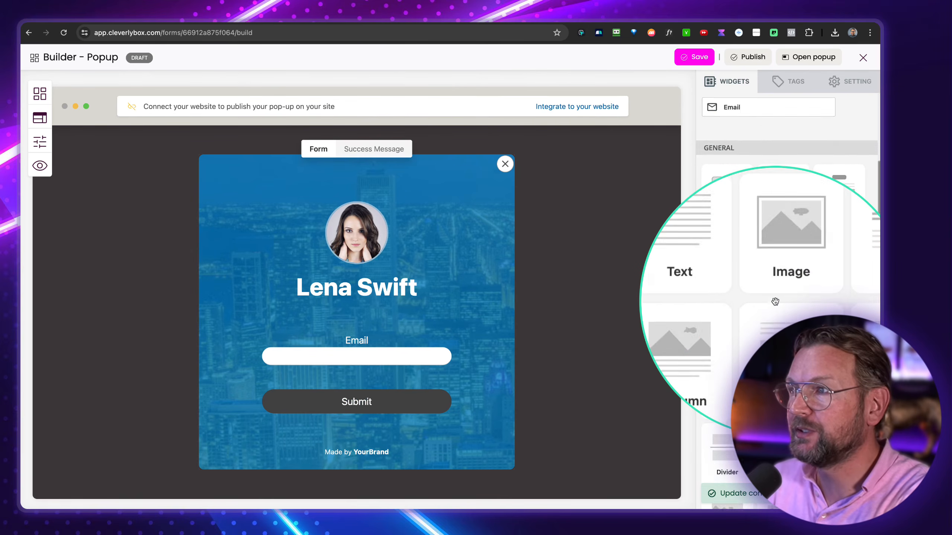
scroll(779, 301, down, 1)
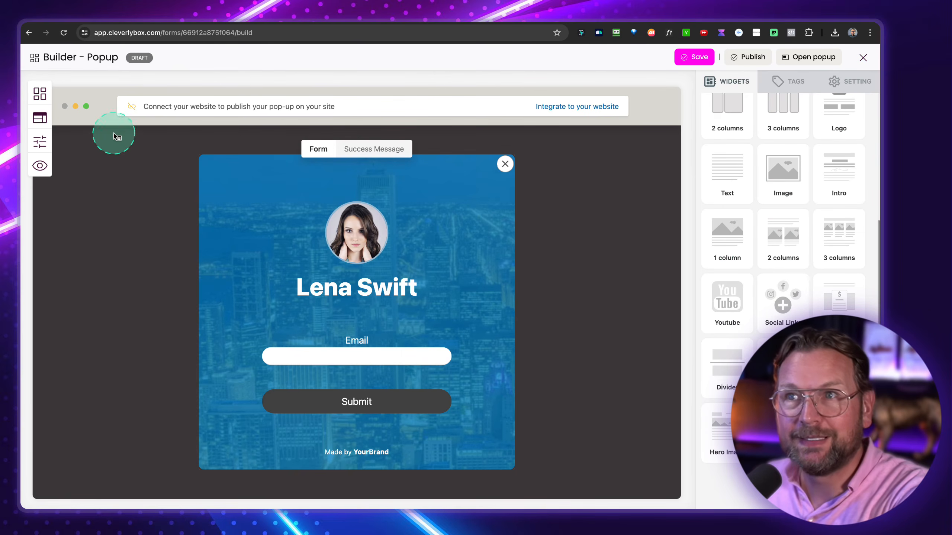
click(40, 118)
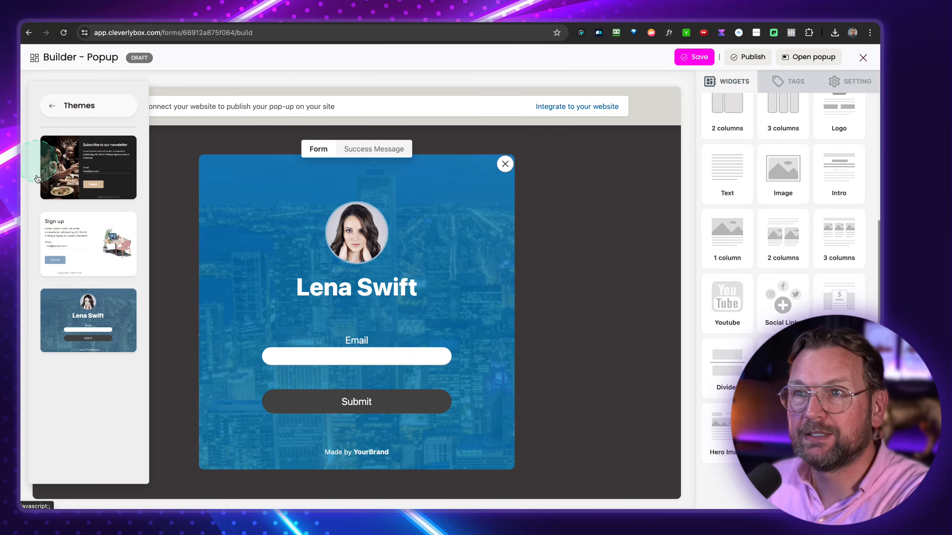
click(48, 102)
click(41, 142)
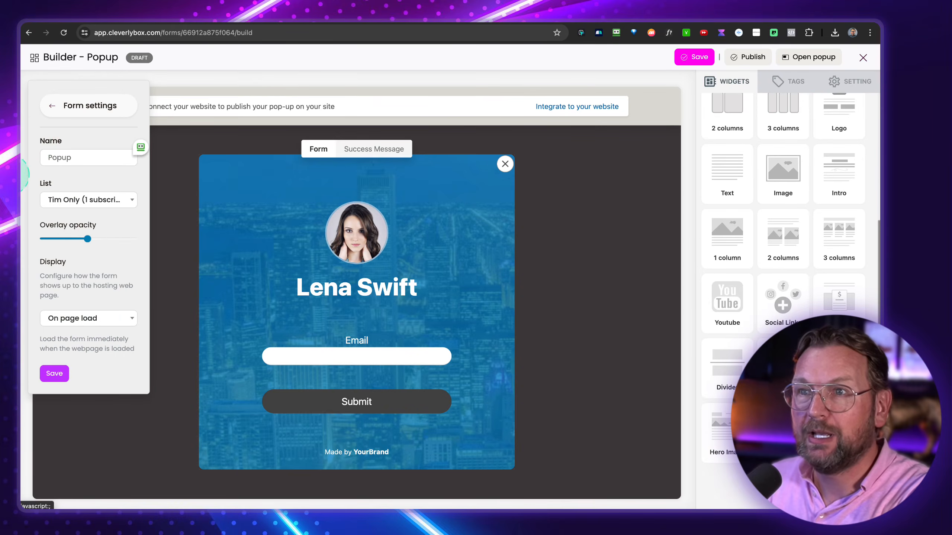
click(62, 200)
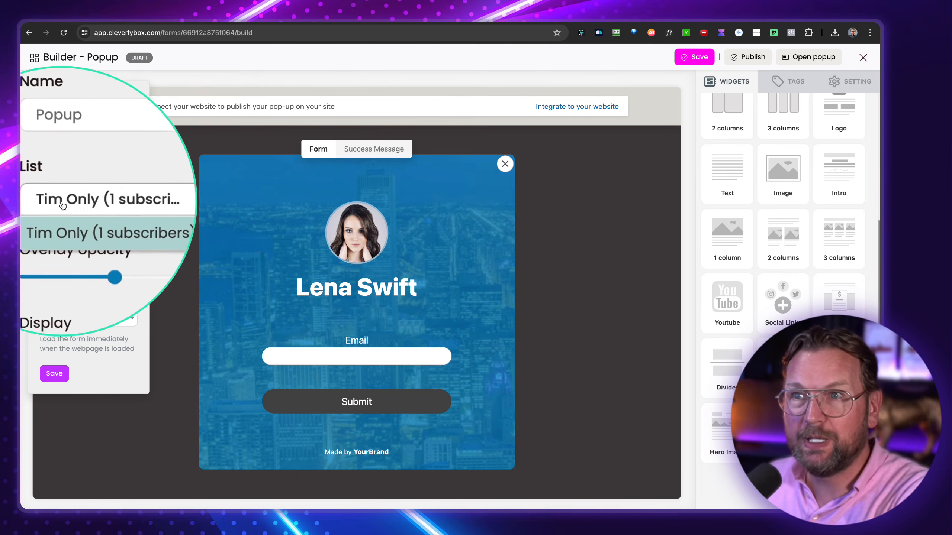
click(75, 220)
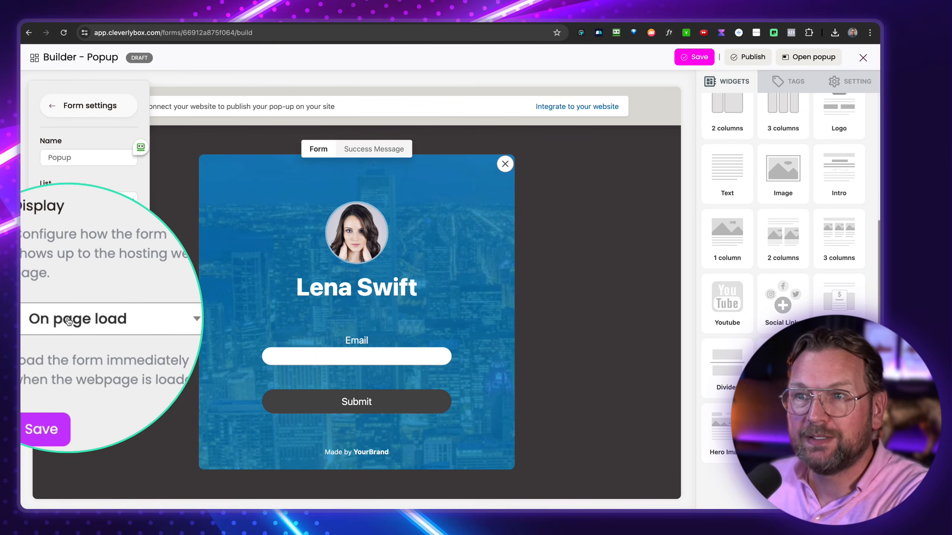
- Switch the popup's display trigger from first visit, through delayed page load, to On click, and save
click(79, 318)
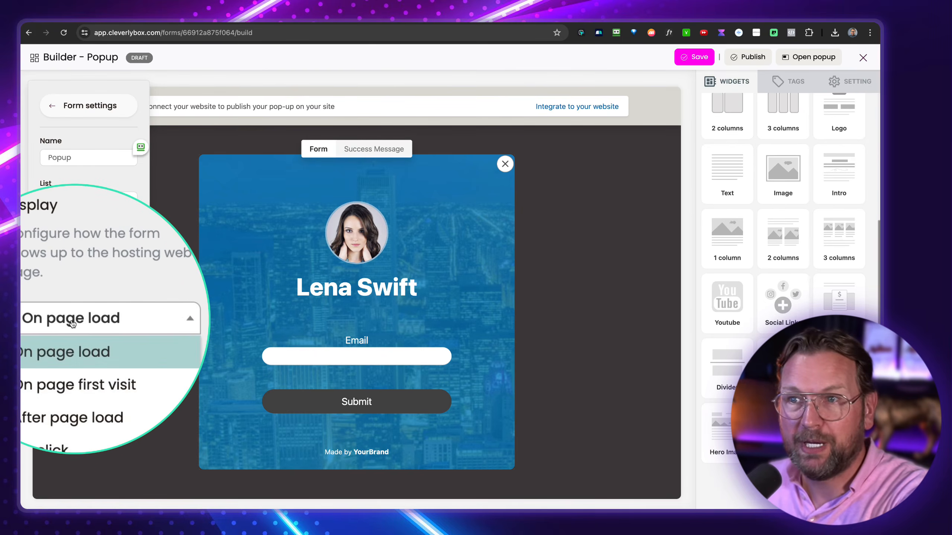
click(74, 355)
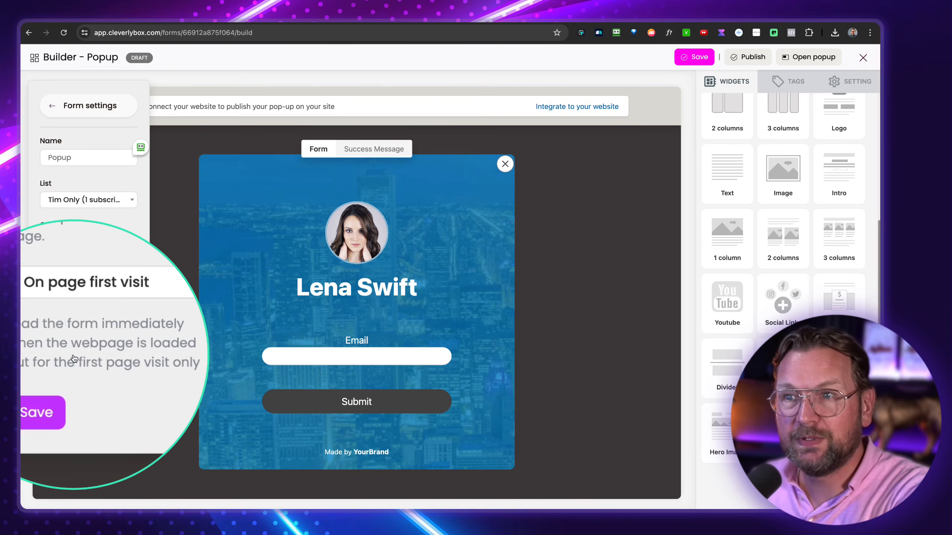
click(87, 317)
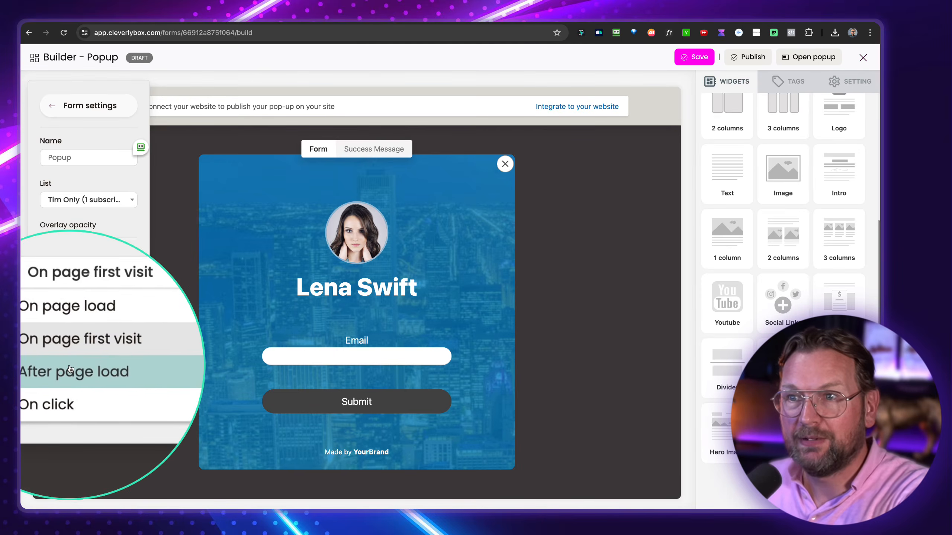
click(106, 366)
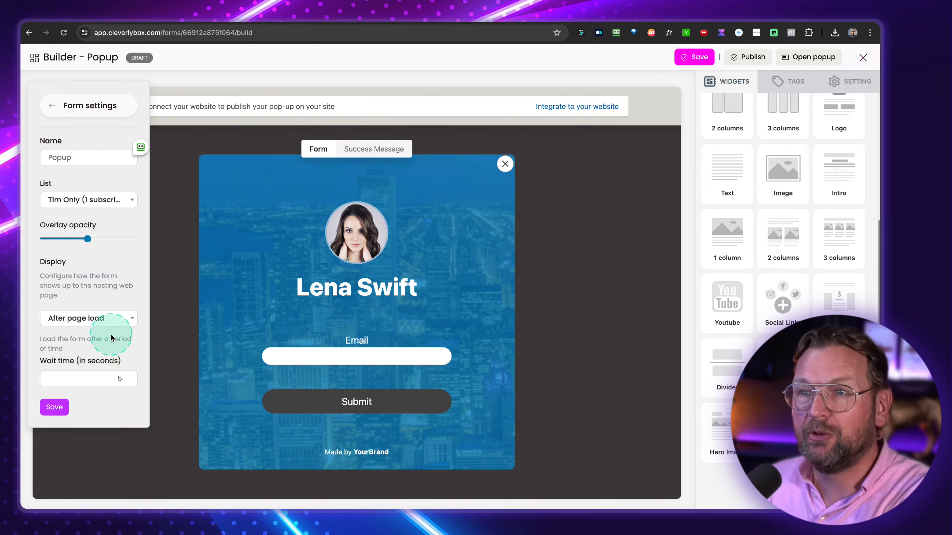
click(122, 319)
click(73, 377)
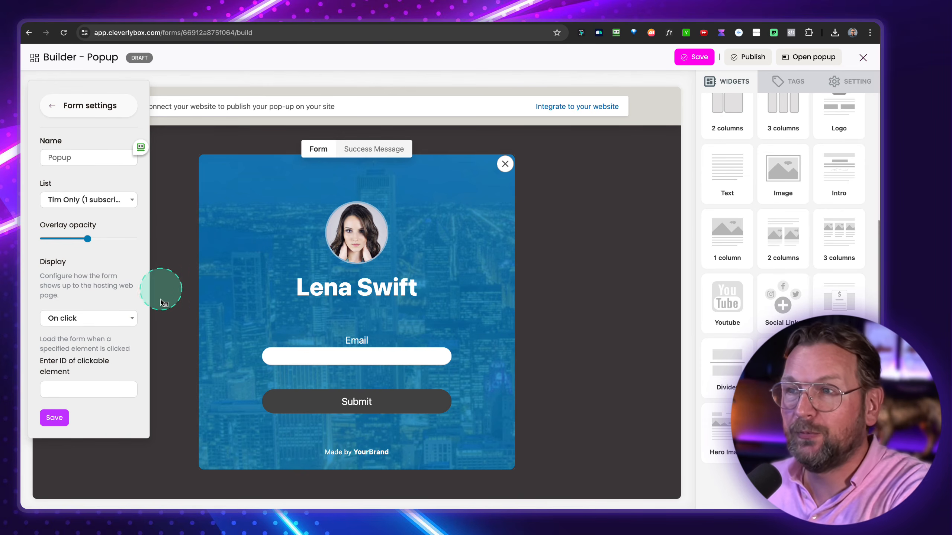
click(55, 418)
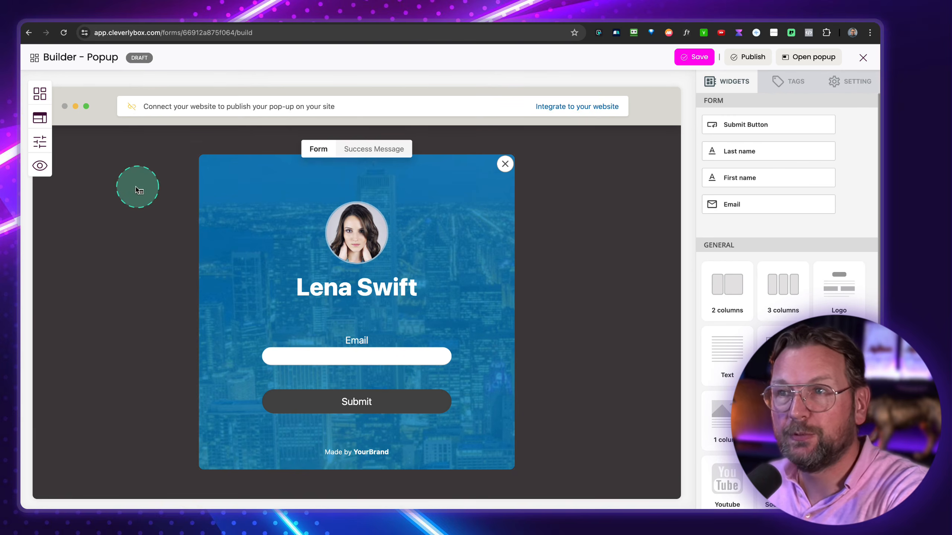
- Preview the Popup form, save and publish it, then return to the Forms list
click(40, 169)
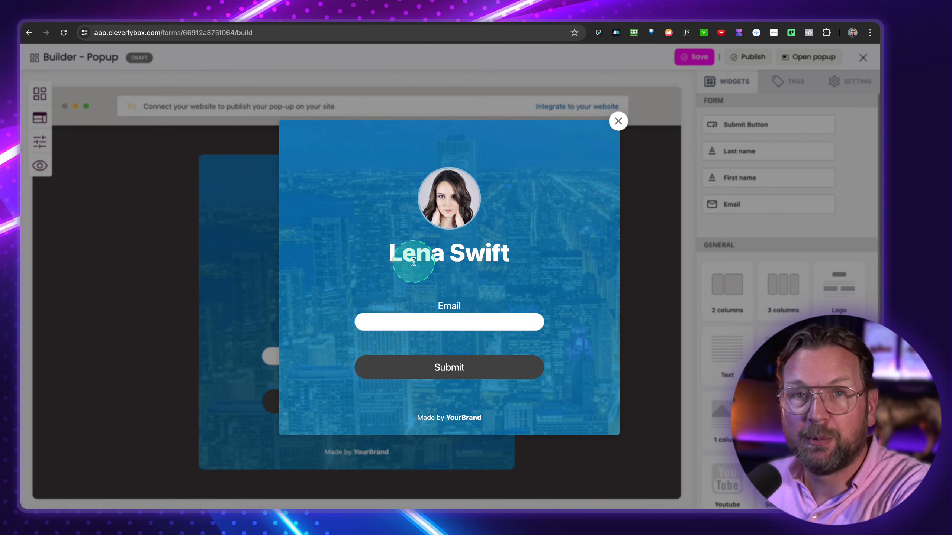
click(618, 122)
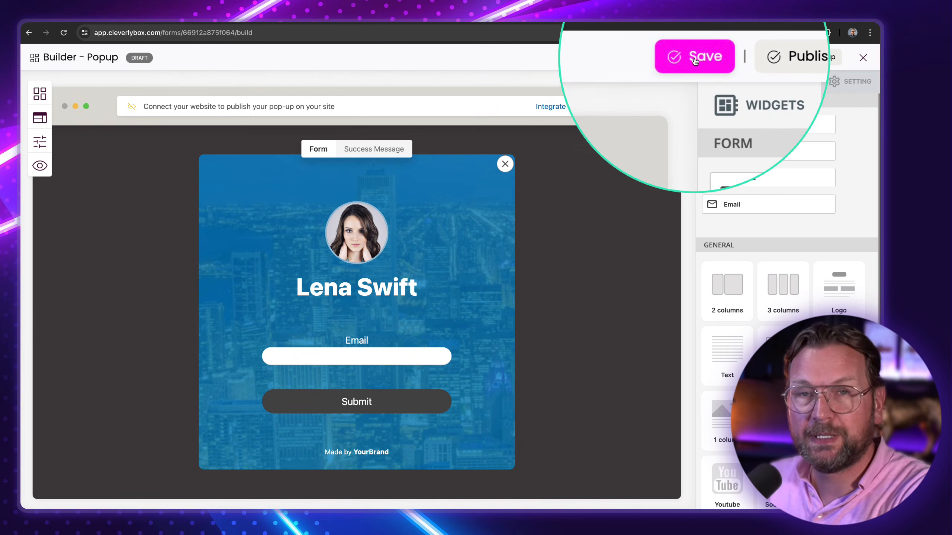
click(694, 57)
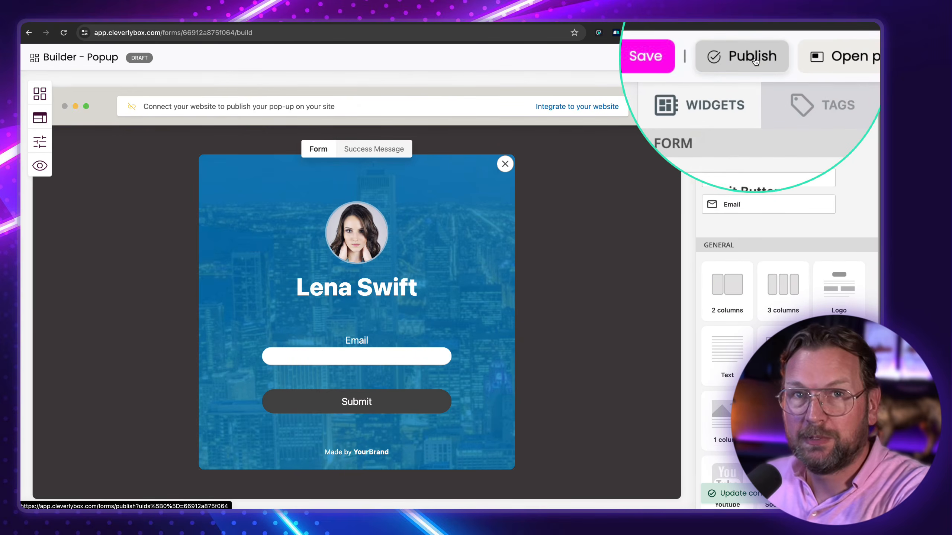
click(754, 57)
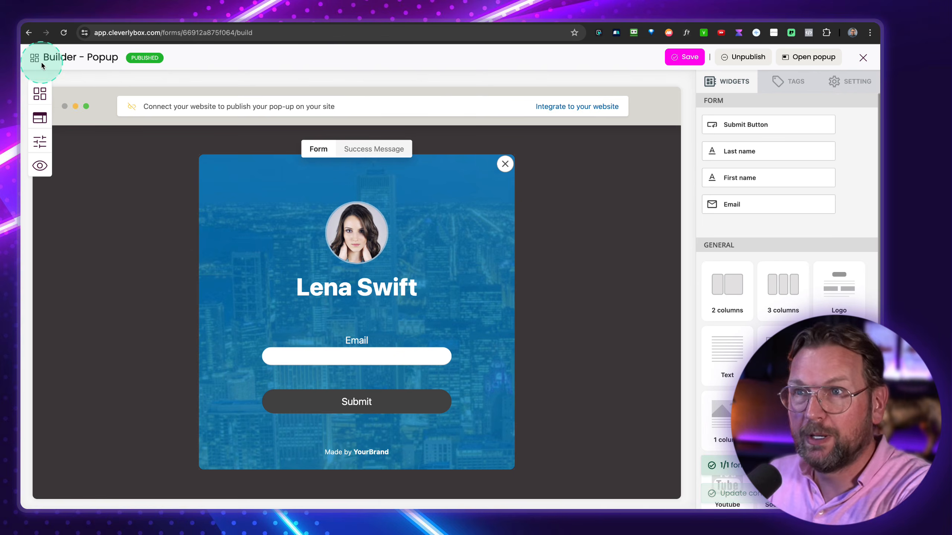
click(59, 60)
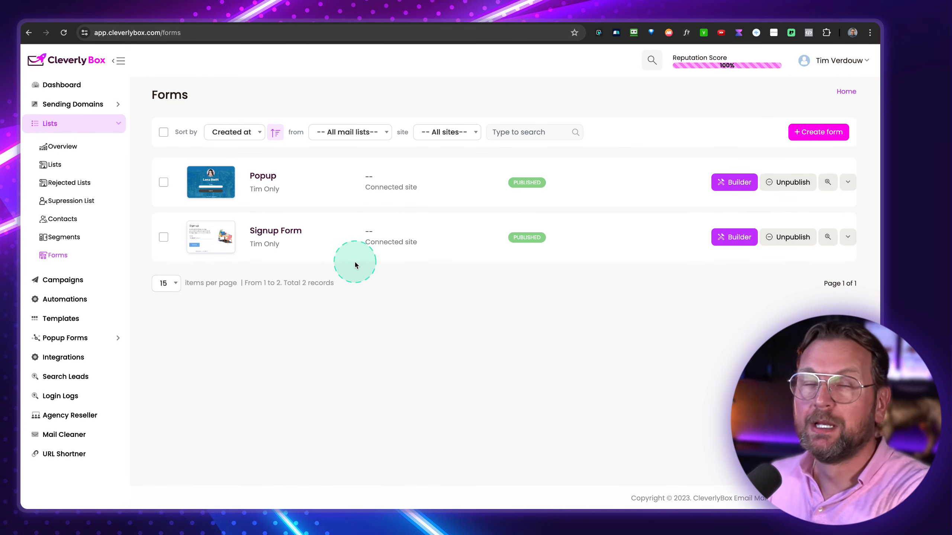